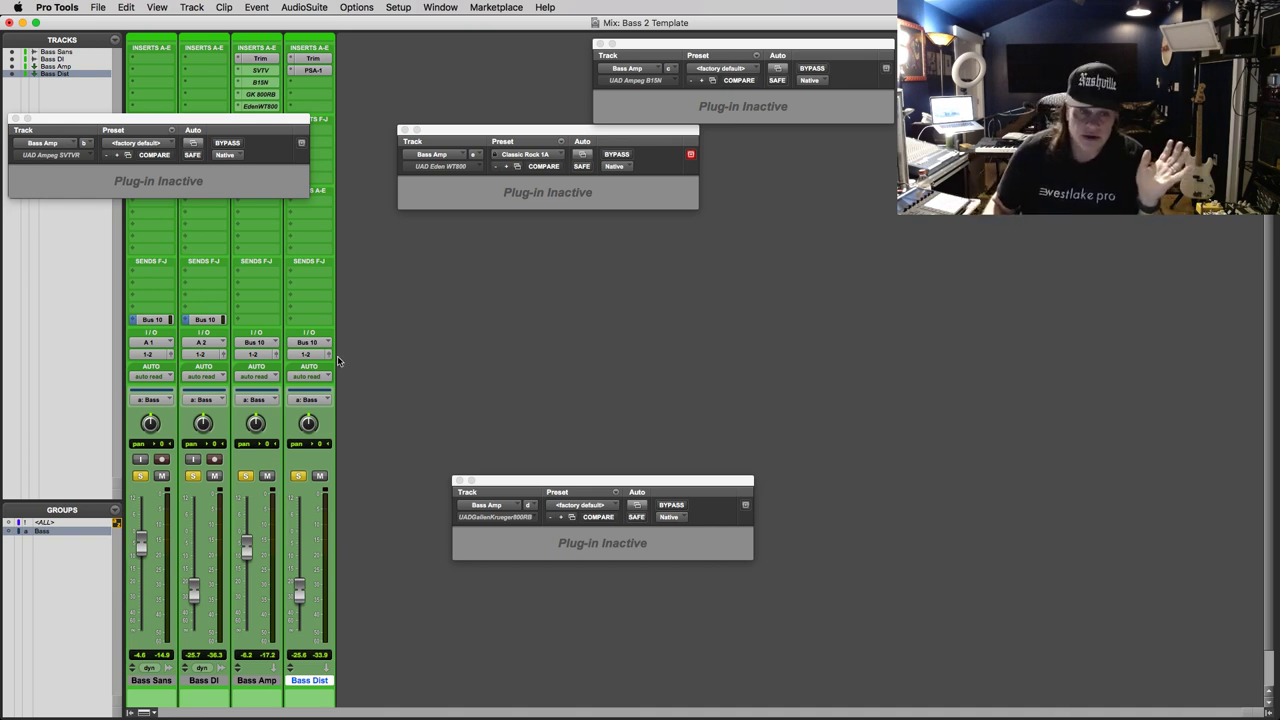
Raise the grouped bass faders until Bass Amp sits at -2.5 dB, and select the Bass Amp track
left_click_drag(257, 550, 247, 545)
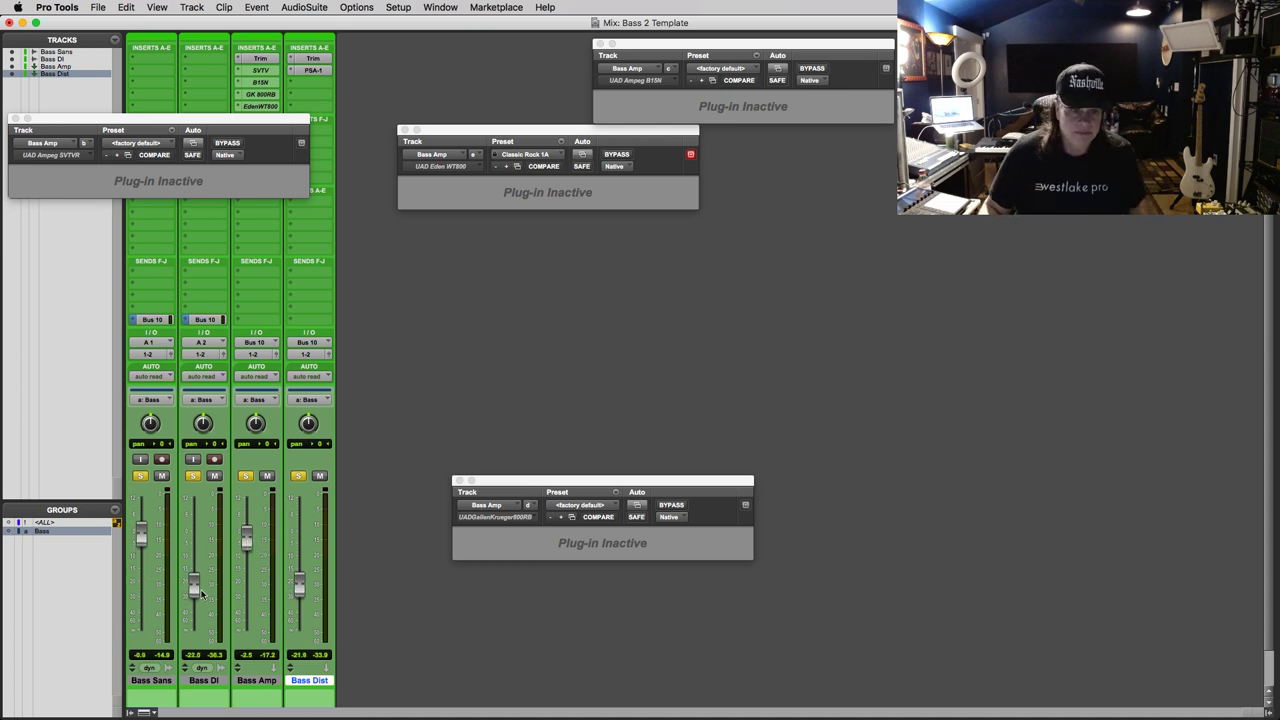
left_click(150, 681)
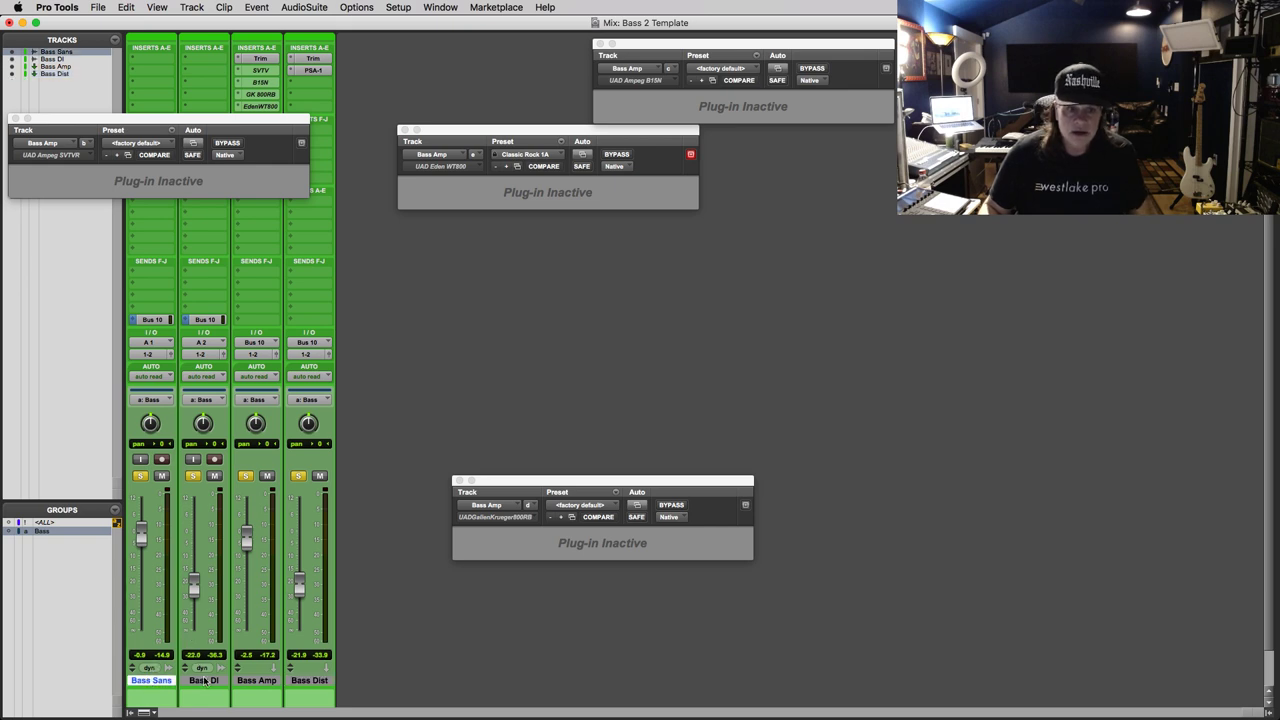
left_click(204, 681)
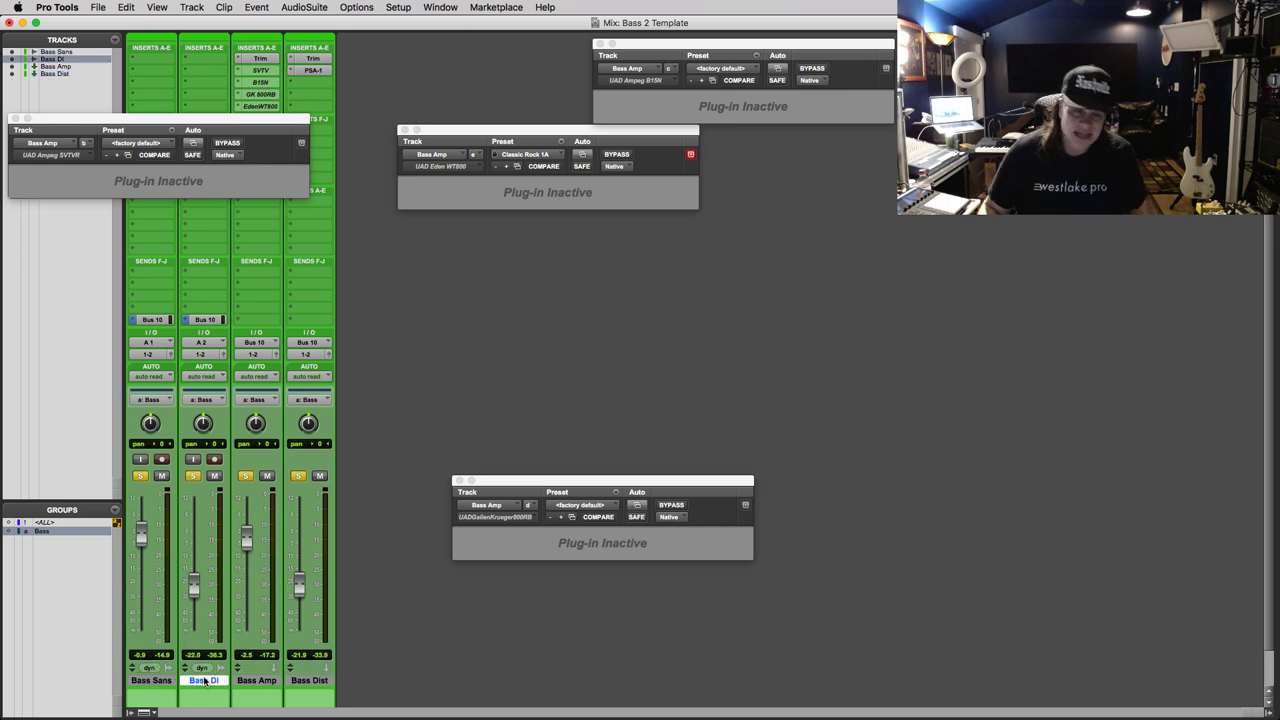
left_click(256, 681)
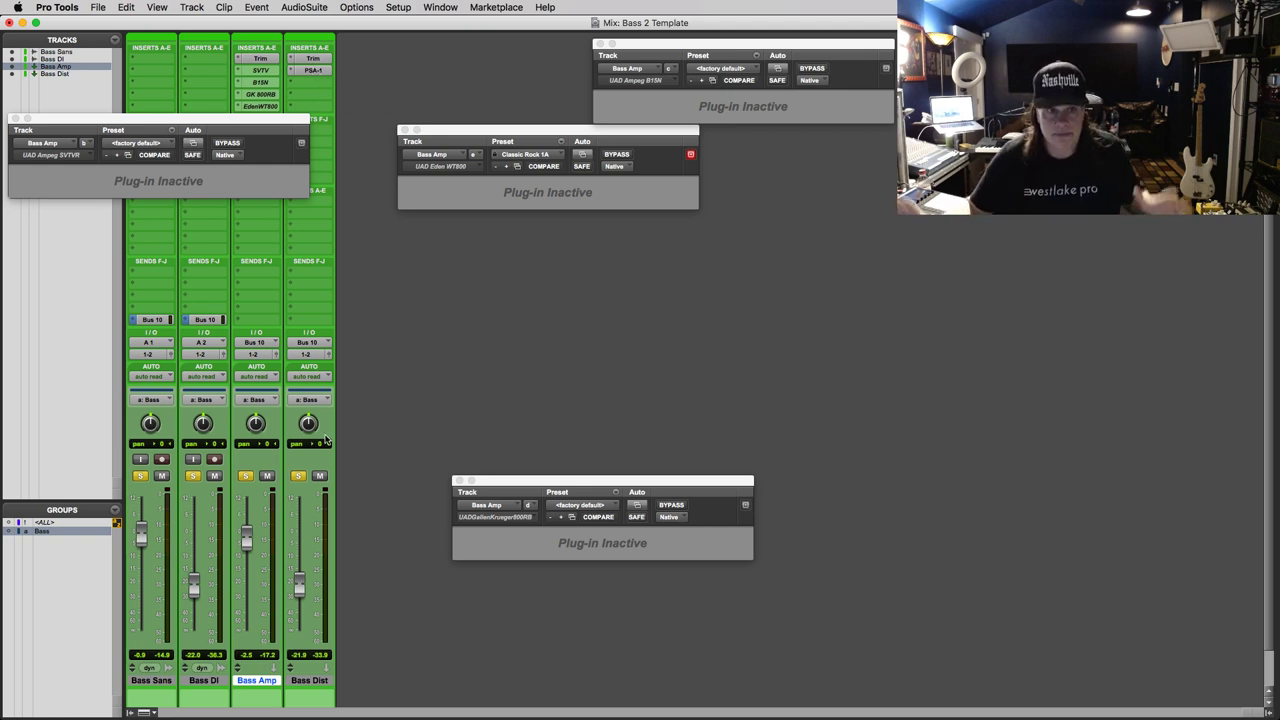
Lower only the Bass Dist fader to -30.2 dB while the bass plays back
key("super+equal")
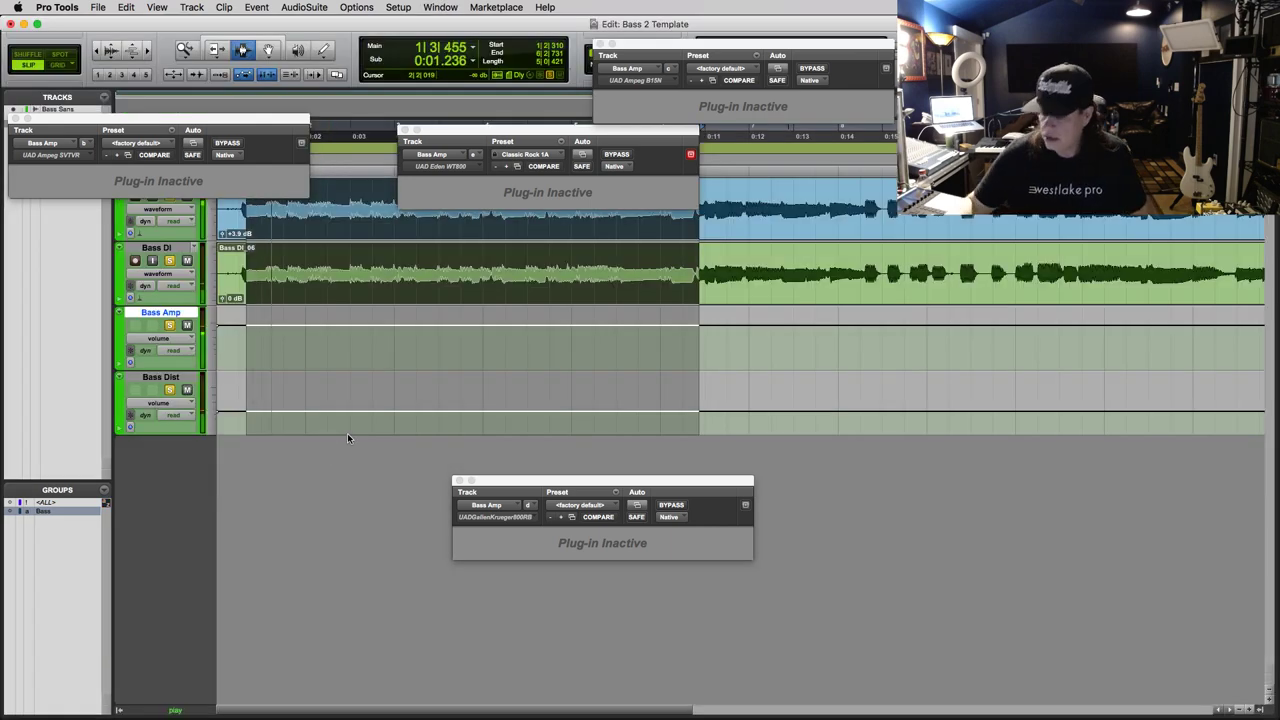
key("super+equal")
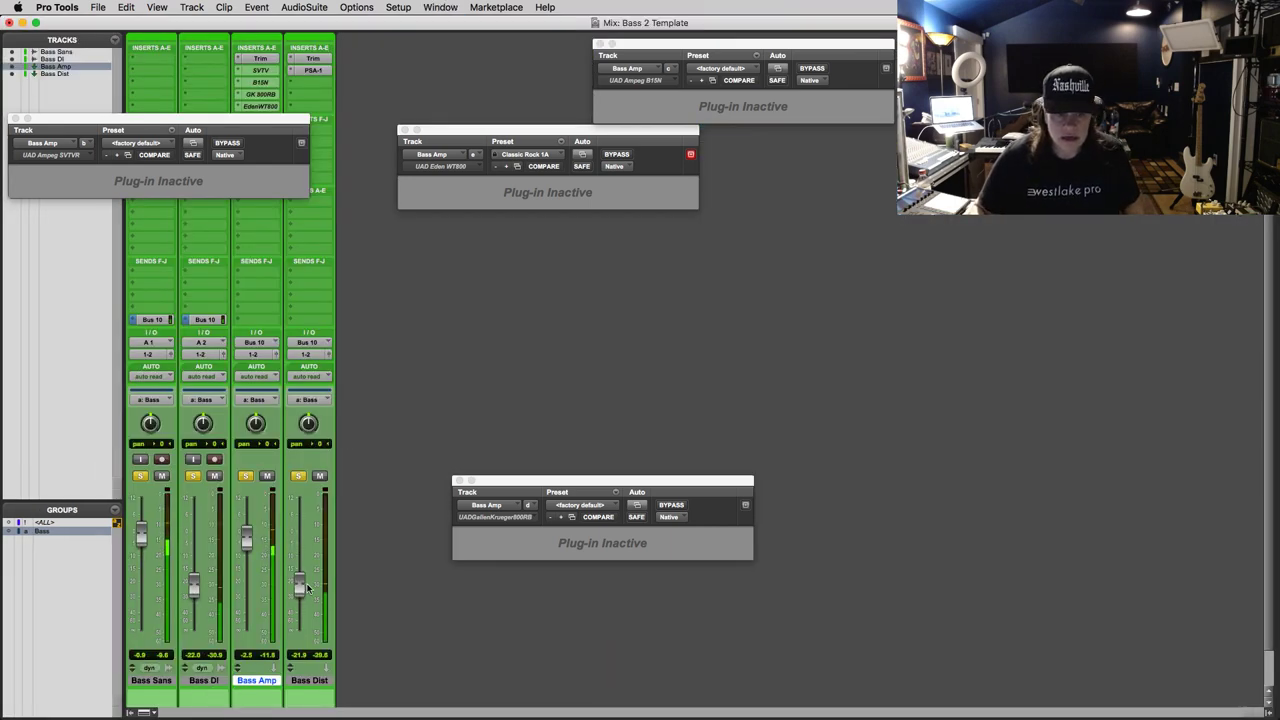
mouse_move(307, 588)
left_mouse_down()
mouse_move(307, 612)
mouse_move(305, 557)
mouse_move(300, 610)
left_mouse_up()
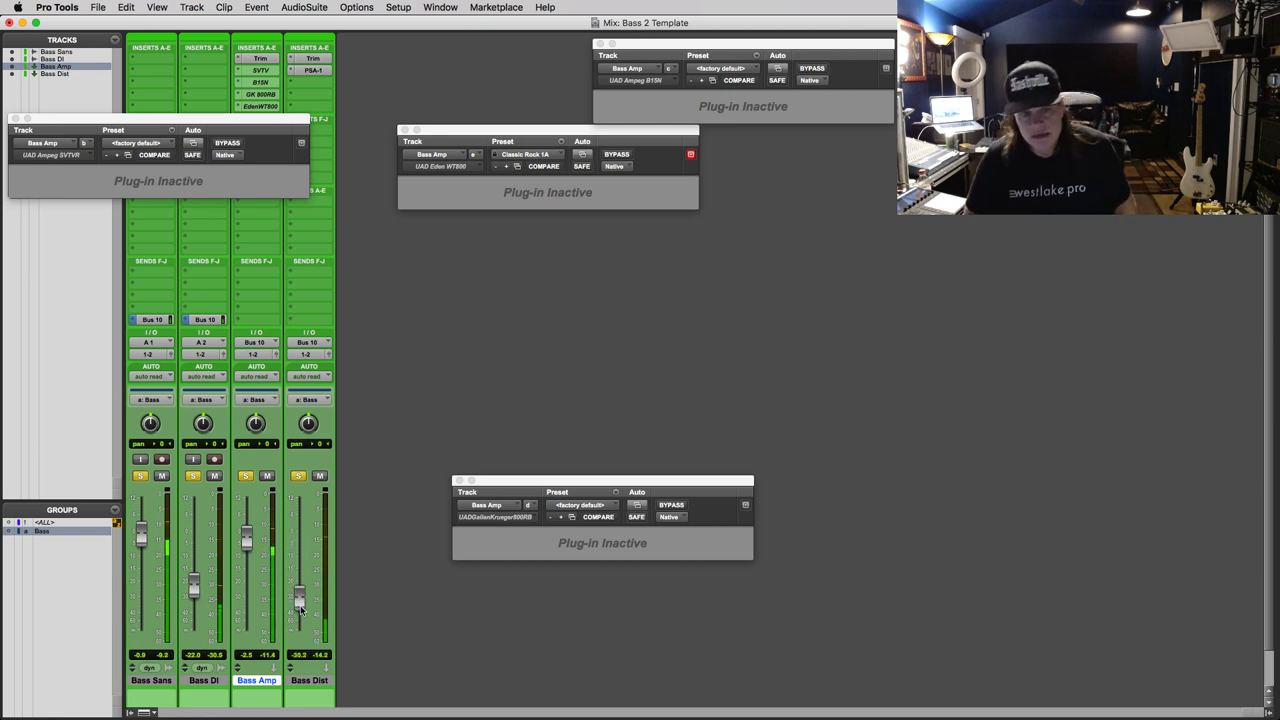
Shorten the playback selection to end at about bar 5, and raise the grouped bass faders until Bass Amp is at -0.4 dB
key("super+equal")
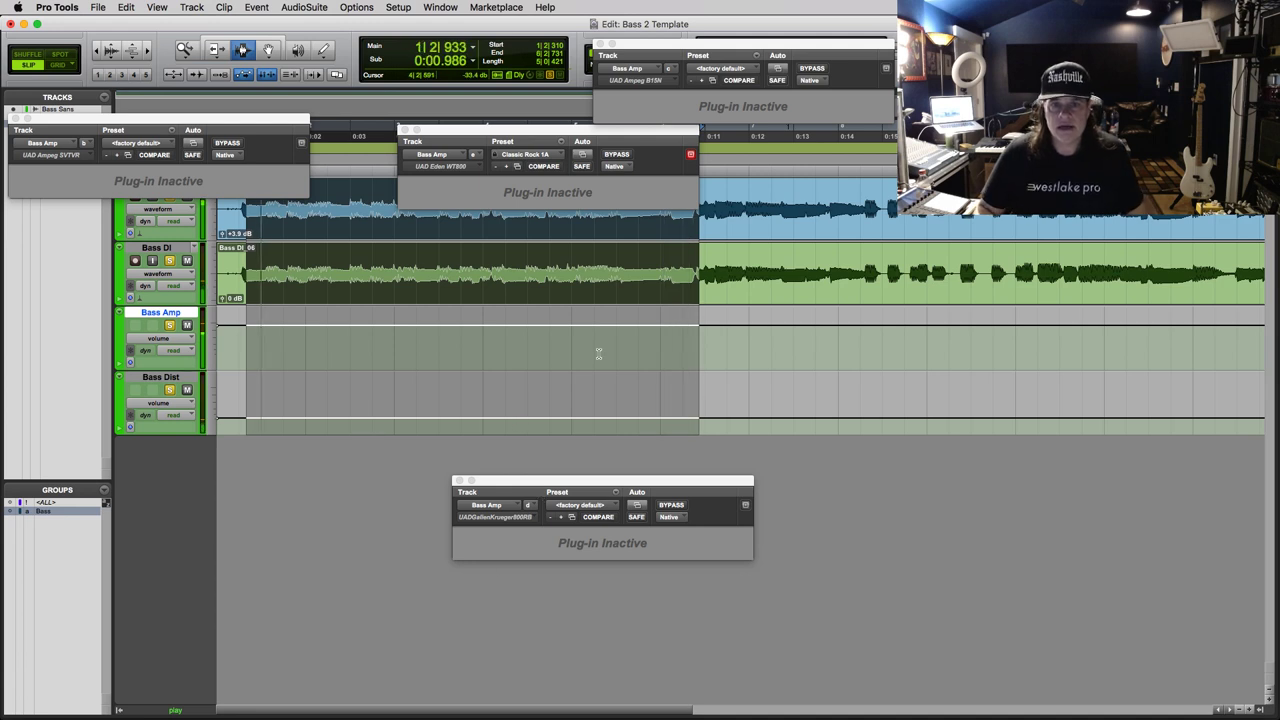
left_click_drag(659, 280, 621, 280)
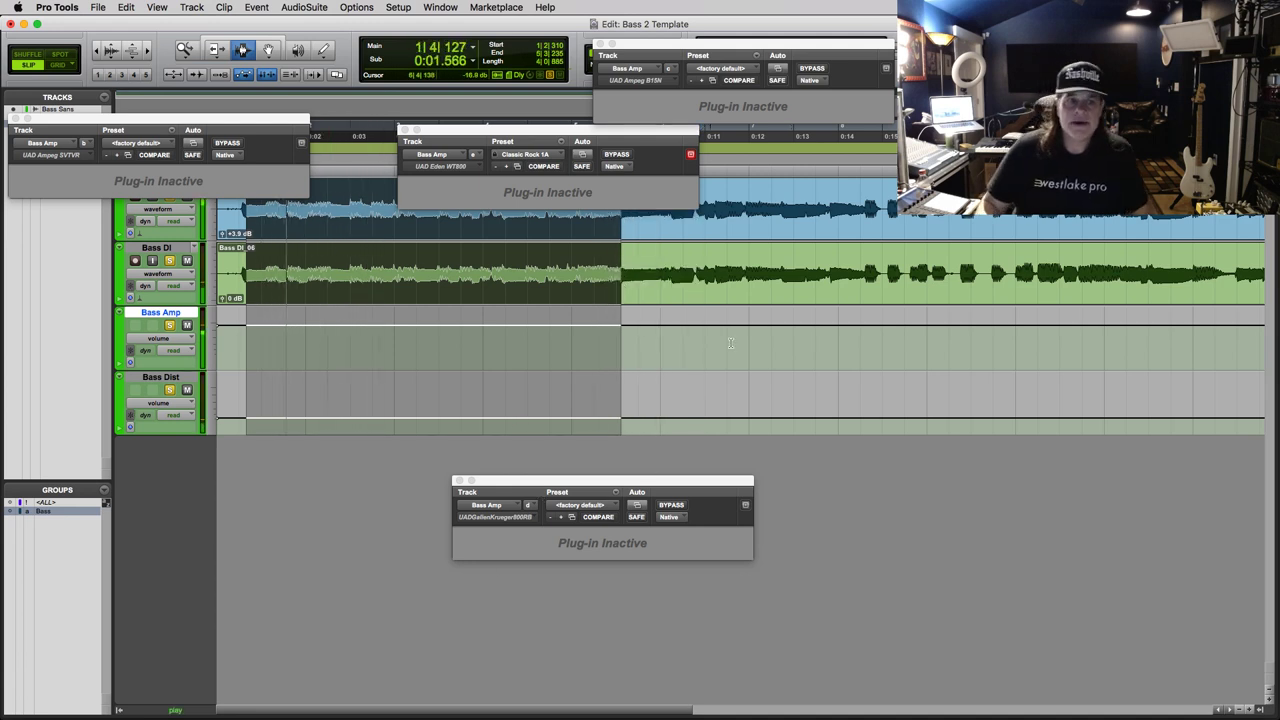
key("super+equal")
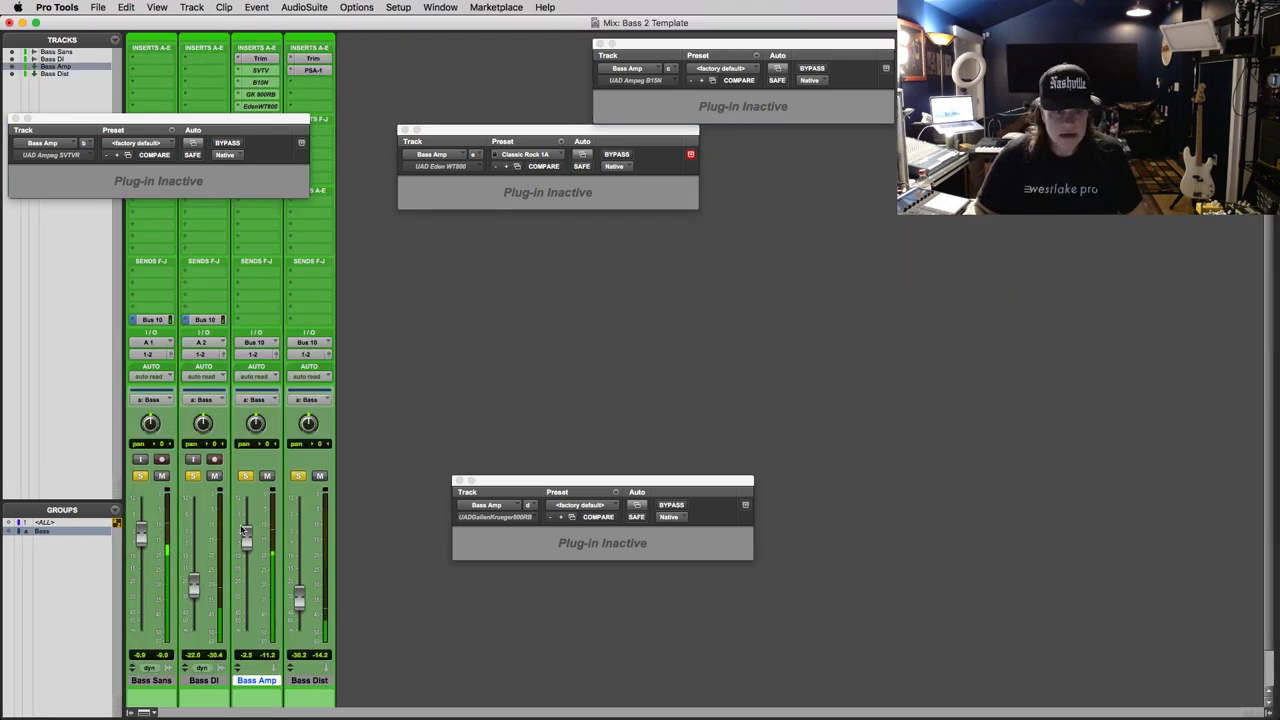
left_click_drag(246, 541, 246, 537)
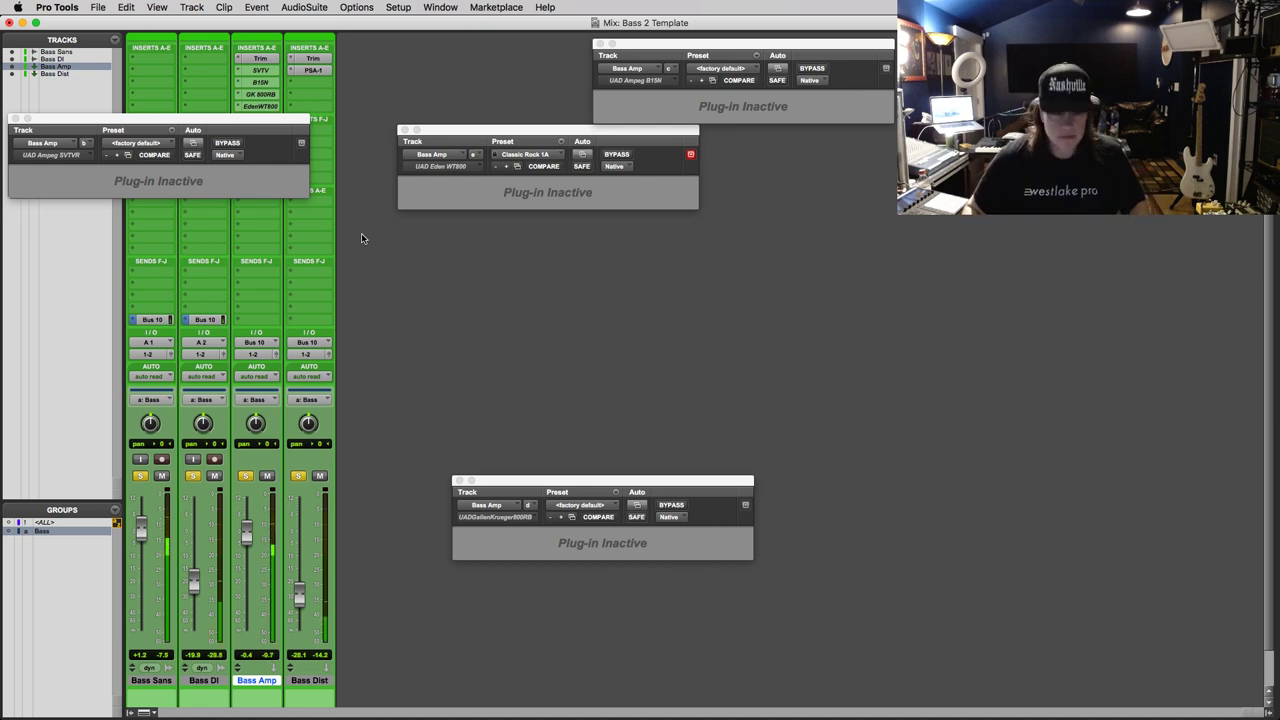
Activate the Ampeg SVTVR amp on Bass Amp and lower the grouped faders until Bass Amp is at -4.1 dB
left_click(264, 71)
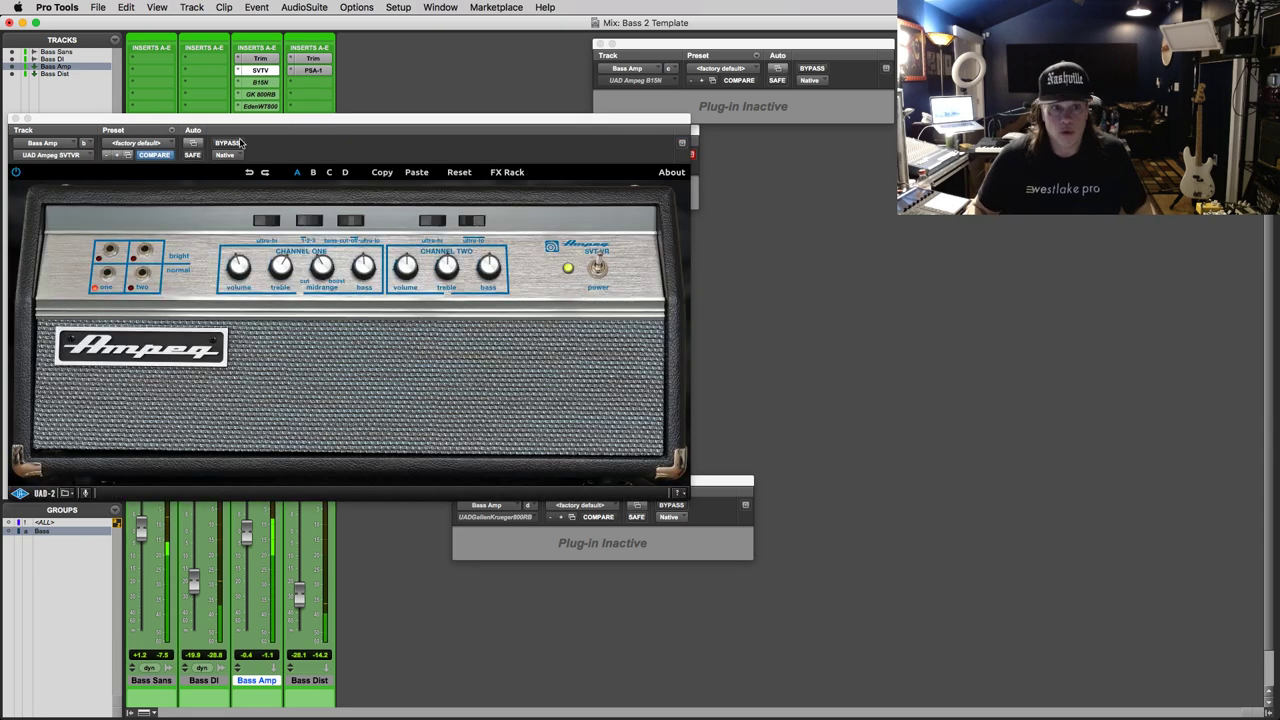
left_click_drag(242, 124, 343, 143)
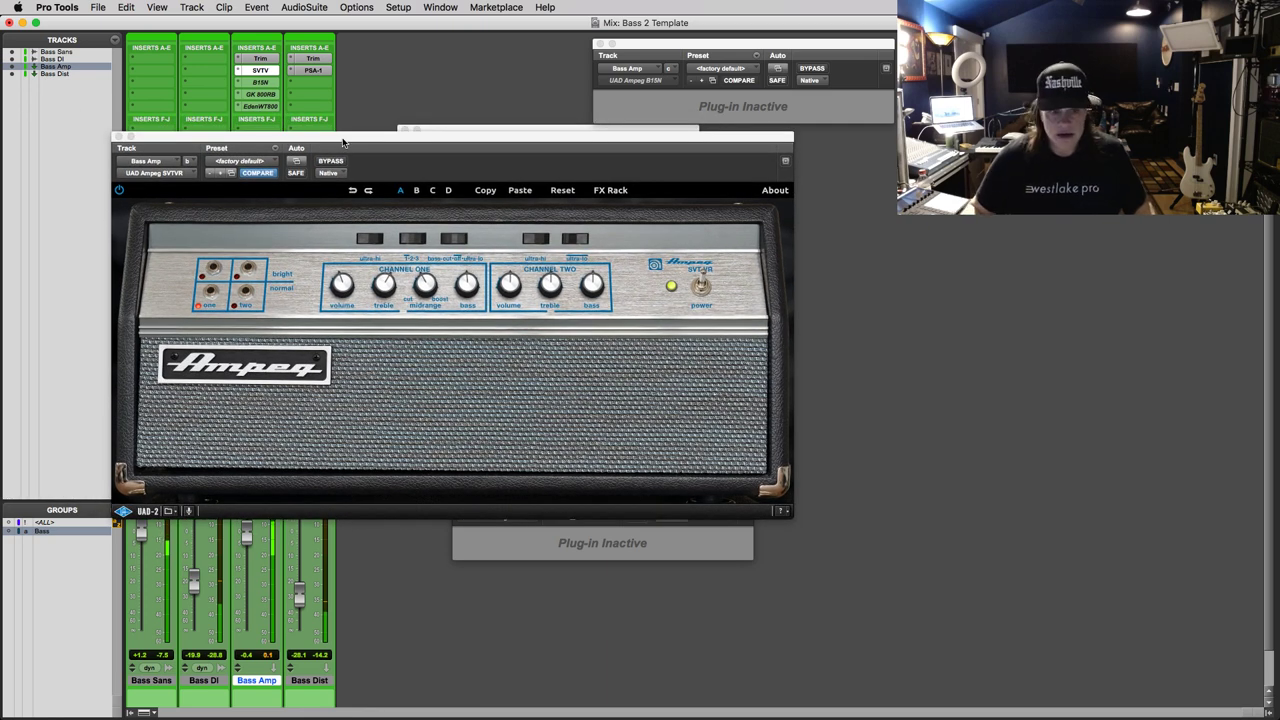
left_click_drag(248, 540, 247, 548)
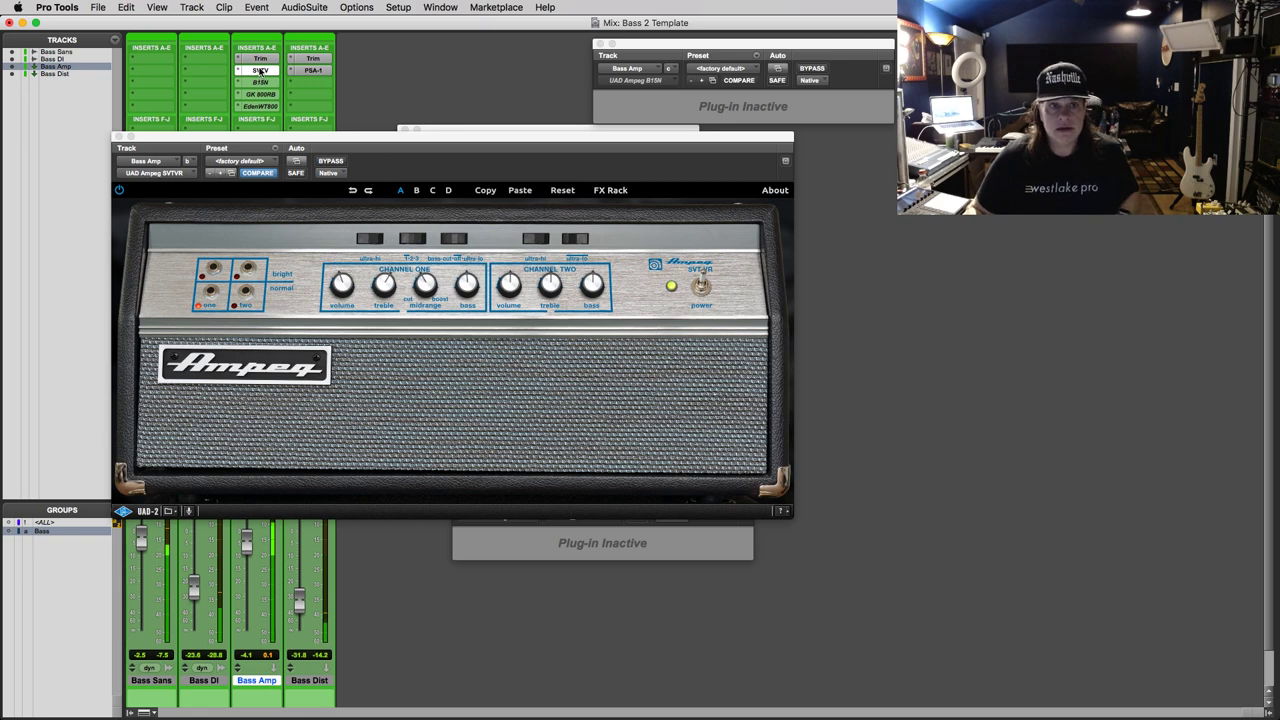
Deactivate the SVTVR on Bass Amp, activate the Ampeg B15N amp instead, and rearrange the plug-in windows
left_click(260, 72, "ctrl+super")
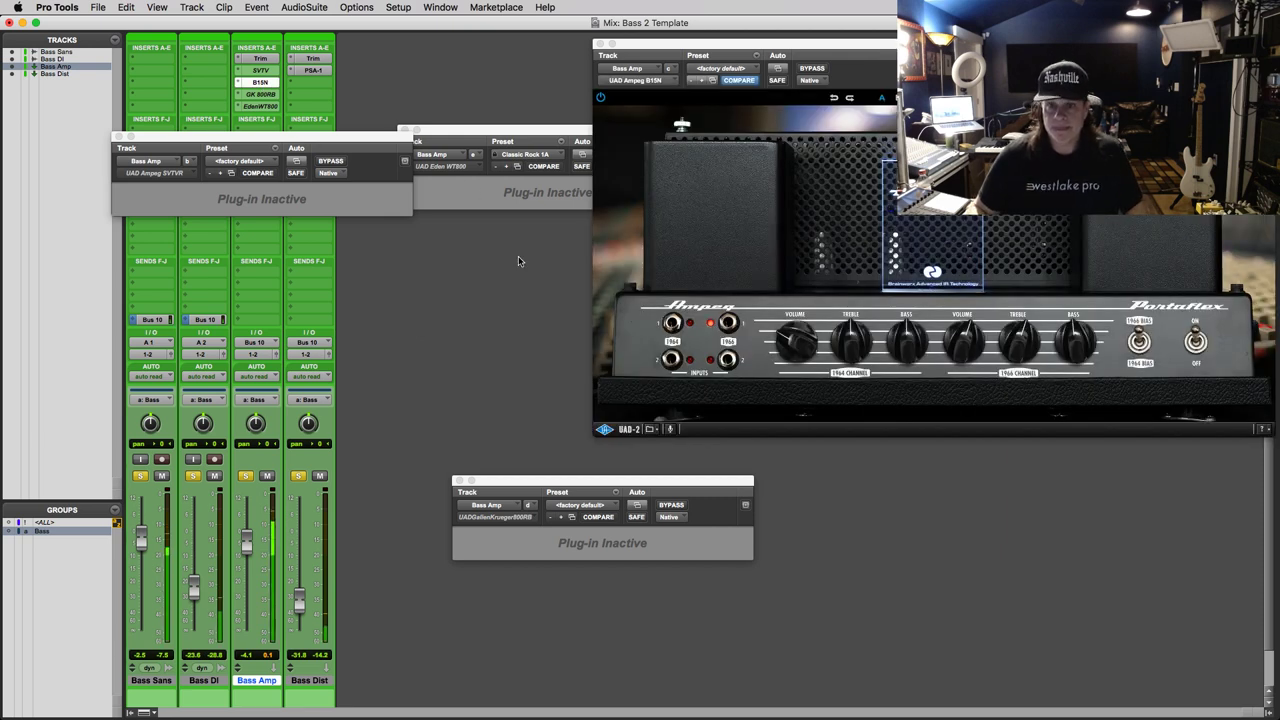
left_click(952, 350)
left_click_drag(952, 350, 1008, 340)
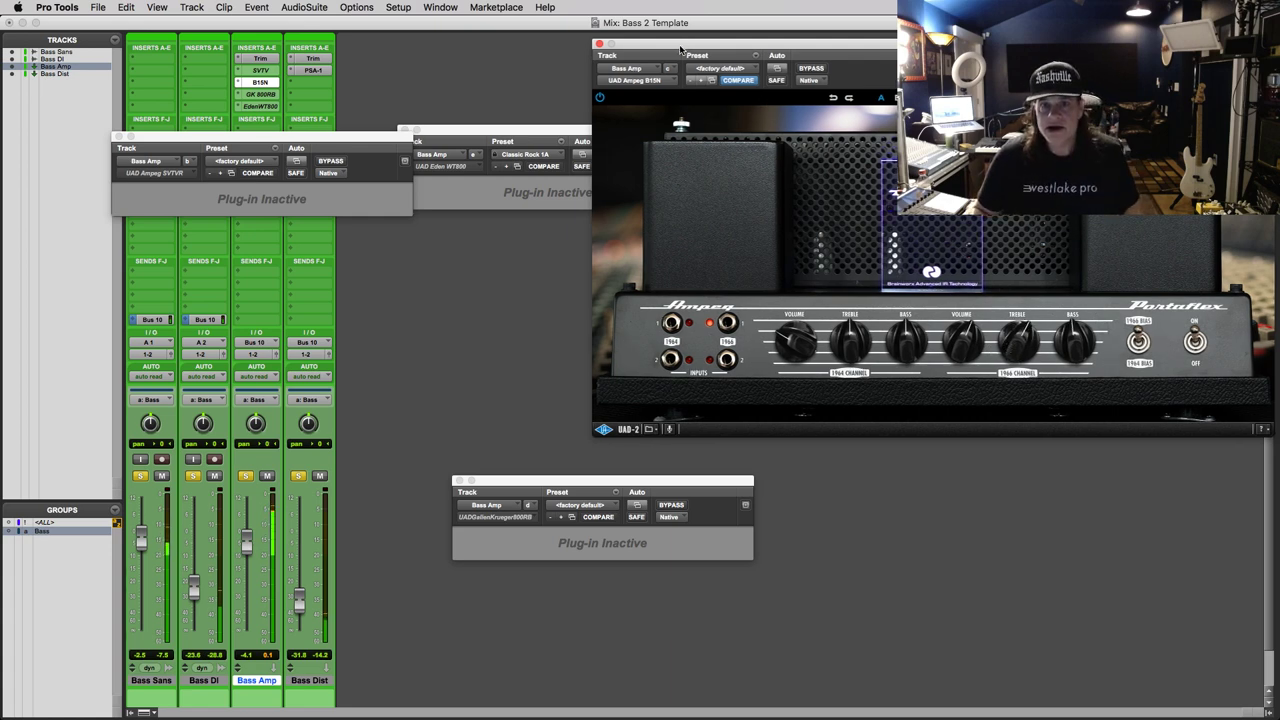
left_click_drag(683, 48, 648, 66)
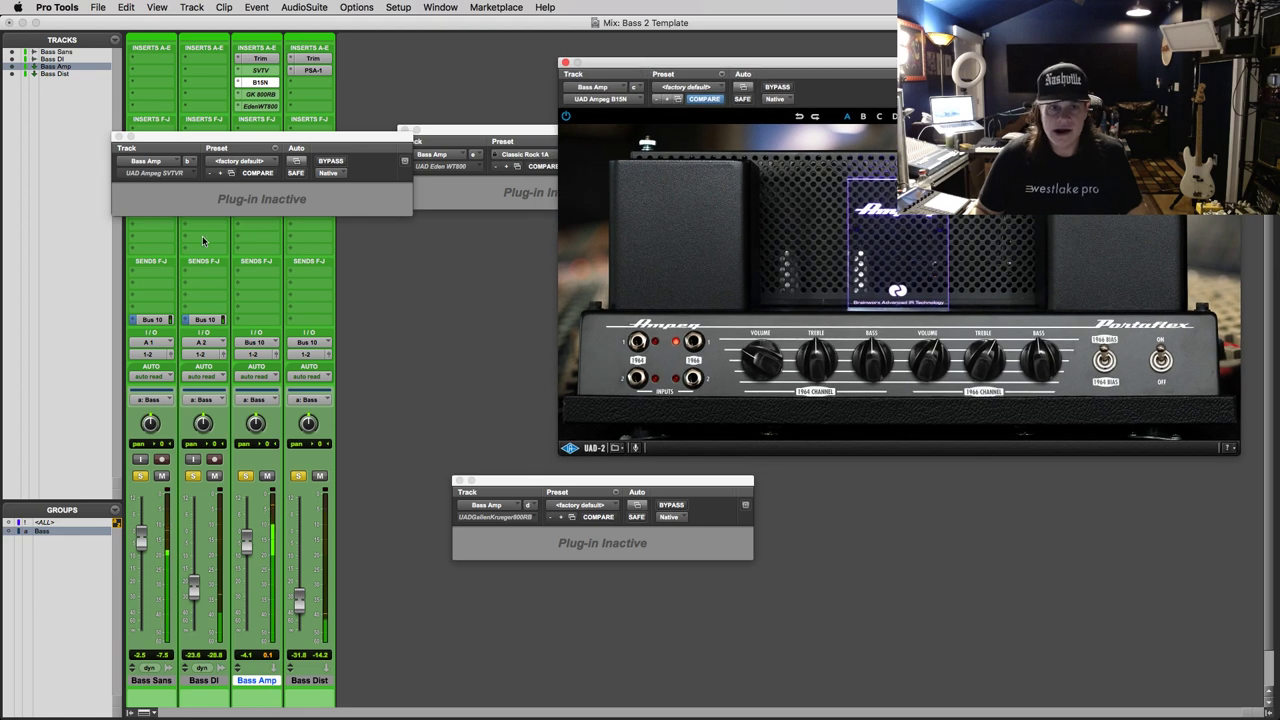
left_click_drag(310, 139, 242, 127)
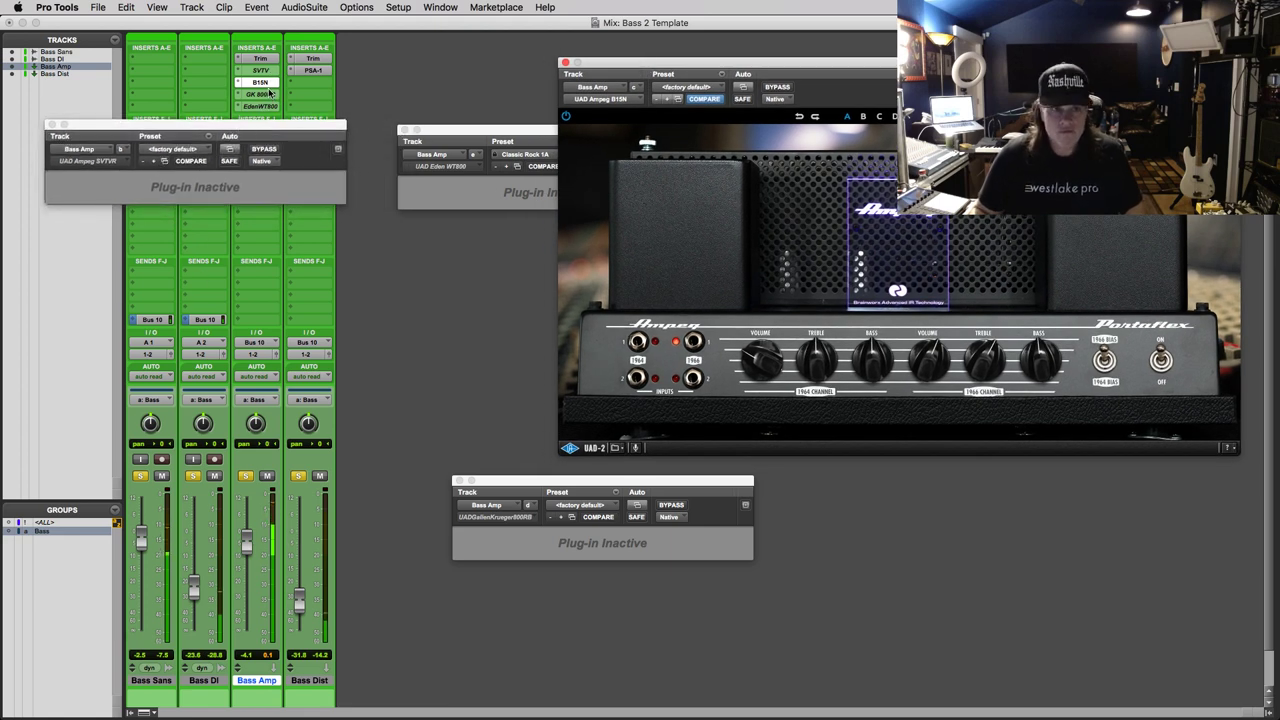
Make the B15N inactive on Bass Amp and activate the Gallien-Krueger 800RB amp for auditioning
left_click(262, 83, "ctrl+super")
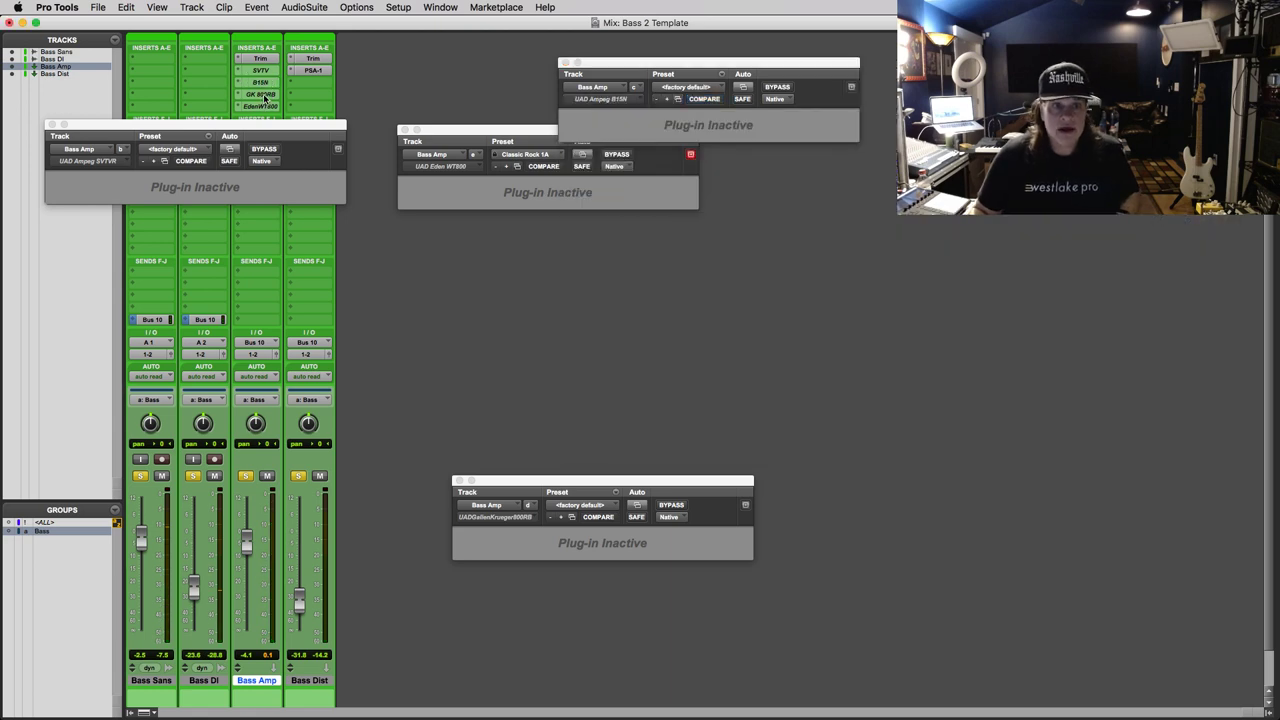
left_click(262, 94, "ctrl+super")
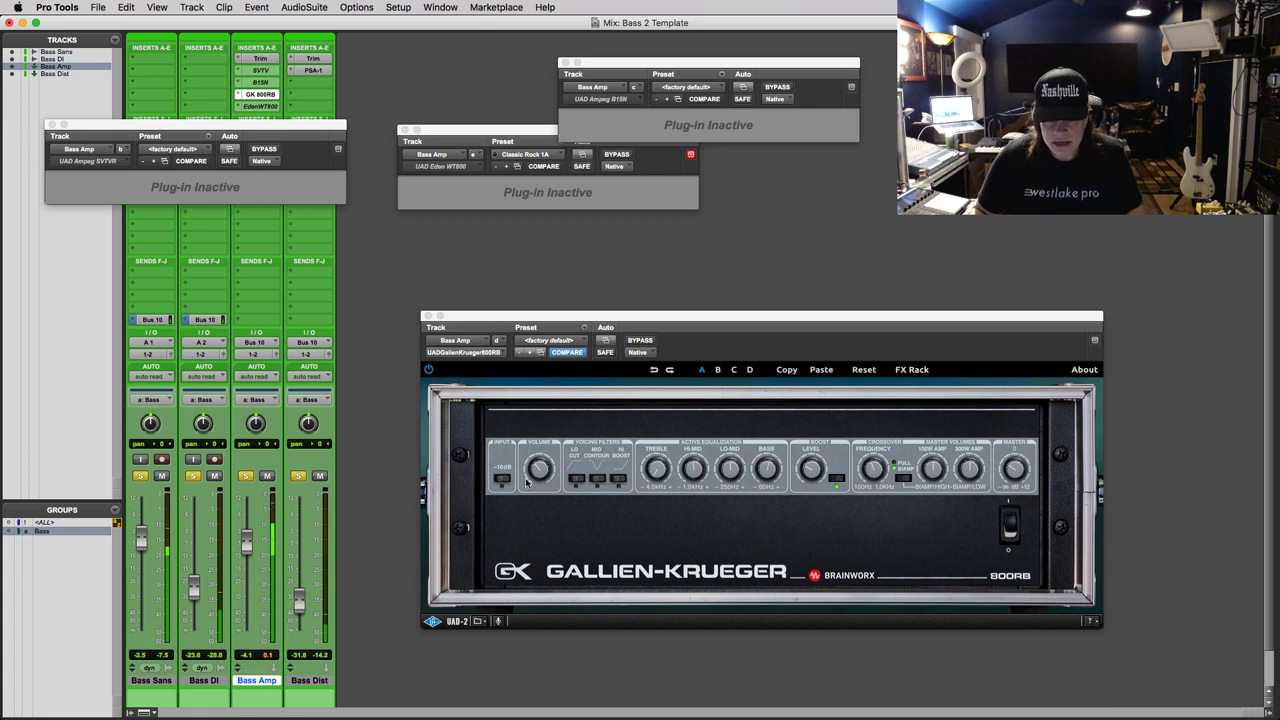
left_click(536, 470)
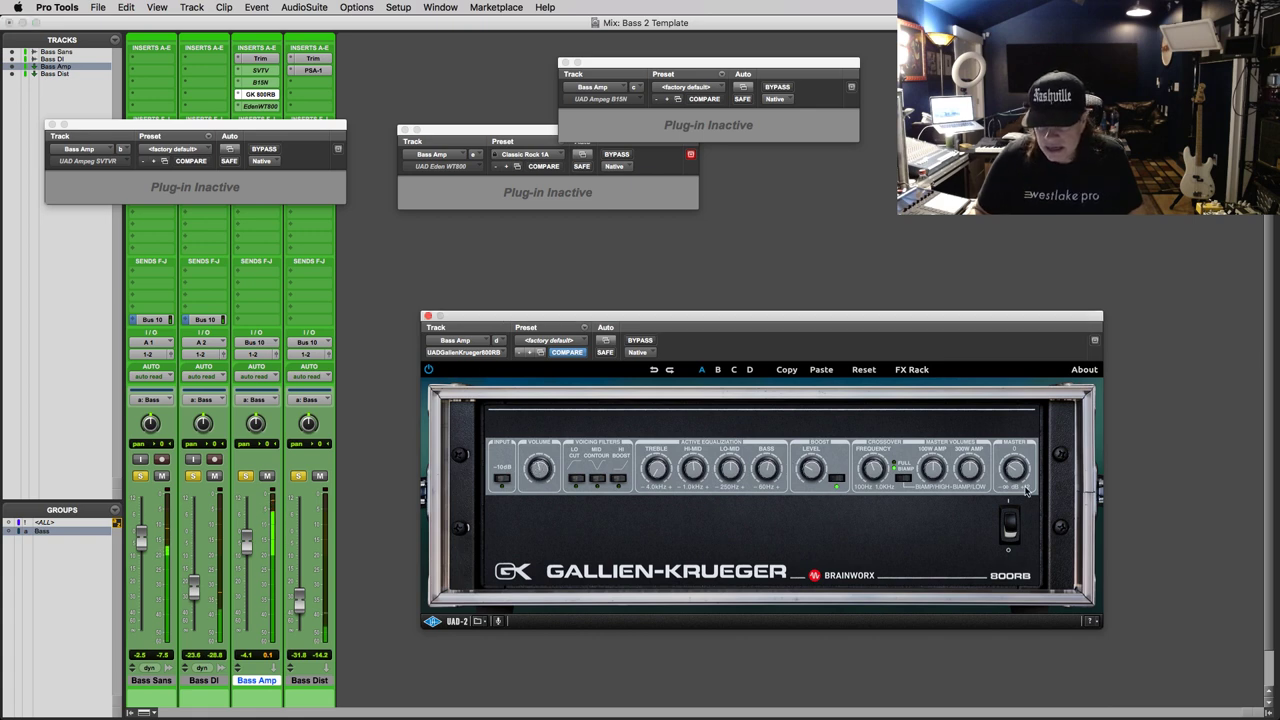
left_click_drag(1026, 490, 1014, 480)
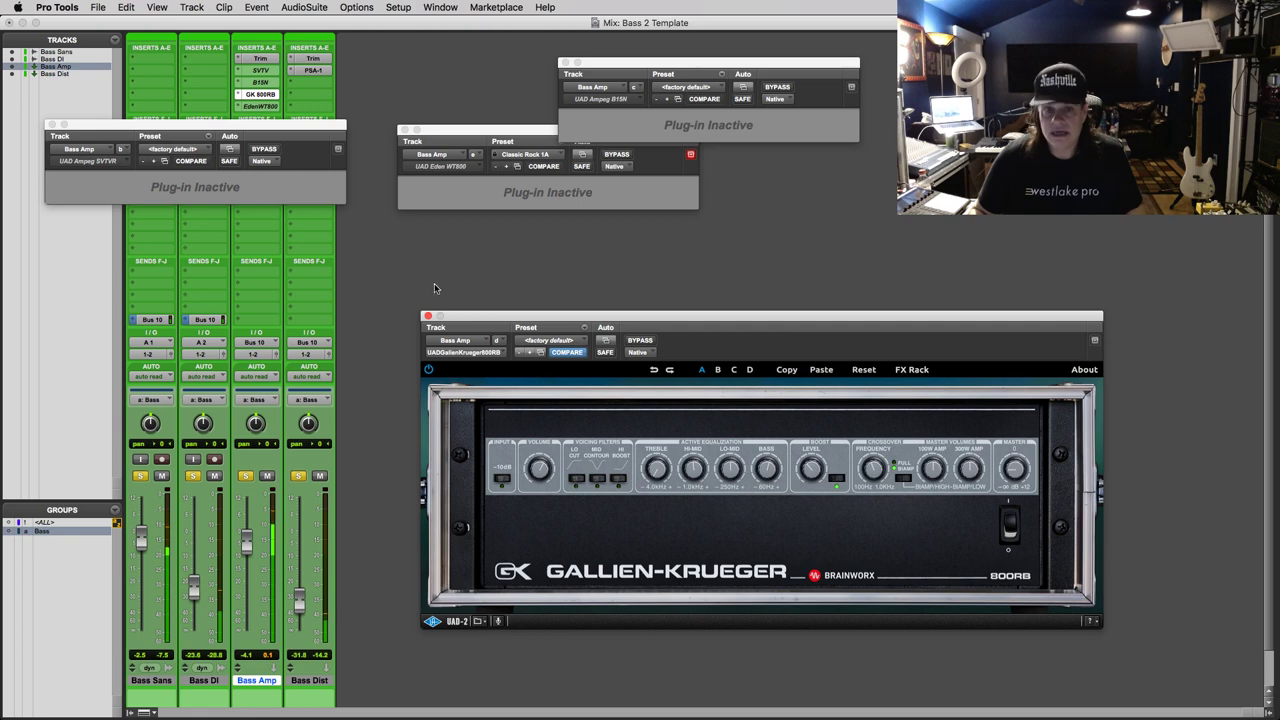
Switch Bass Amp from the GK 800RB to the Eden WT800 amp and place its window clear of the other plug-in windows
left_click(264, 96, "ctrl+super")
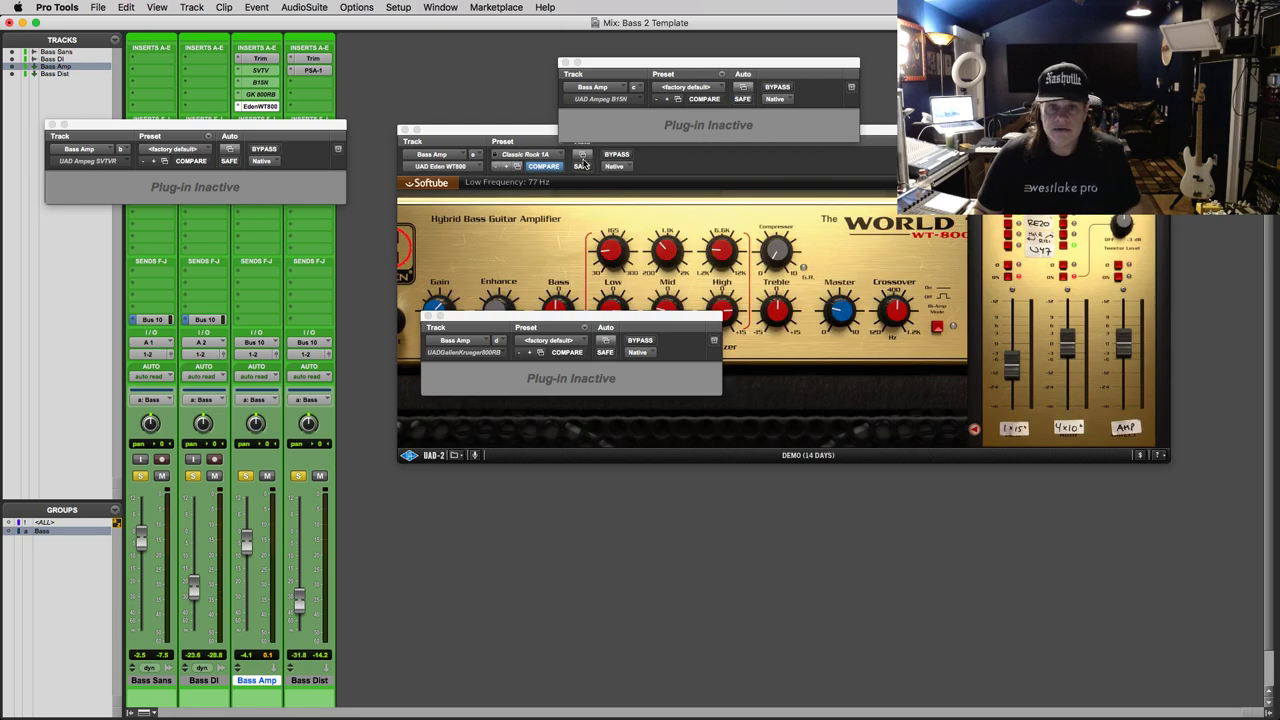
left_click_drag(514, 134, 527, 393)
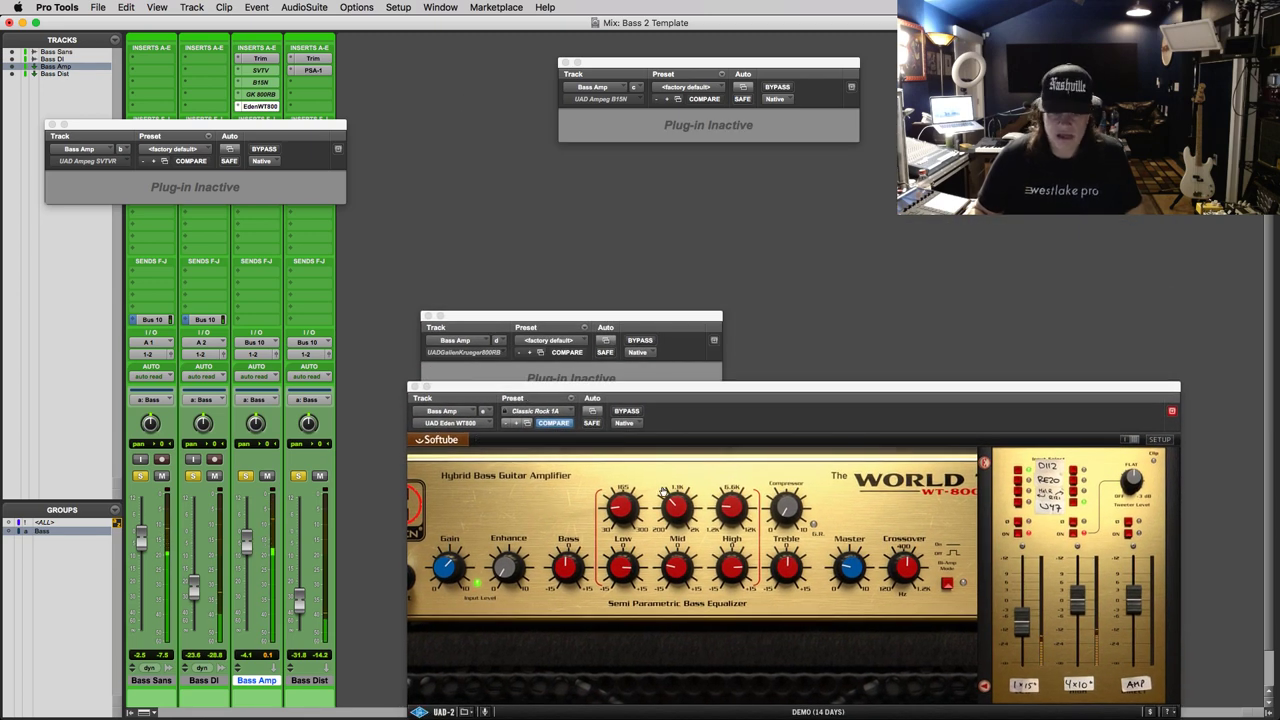
Audition the Eden WT800 presets during playback and load Modern RnB Clean
left_click(527, 423)
key("Down")
key("Down")
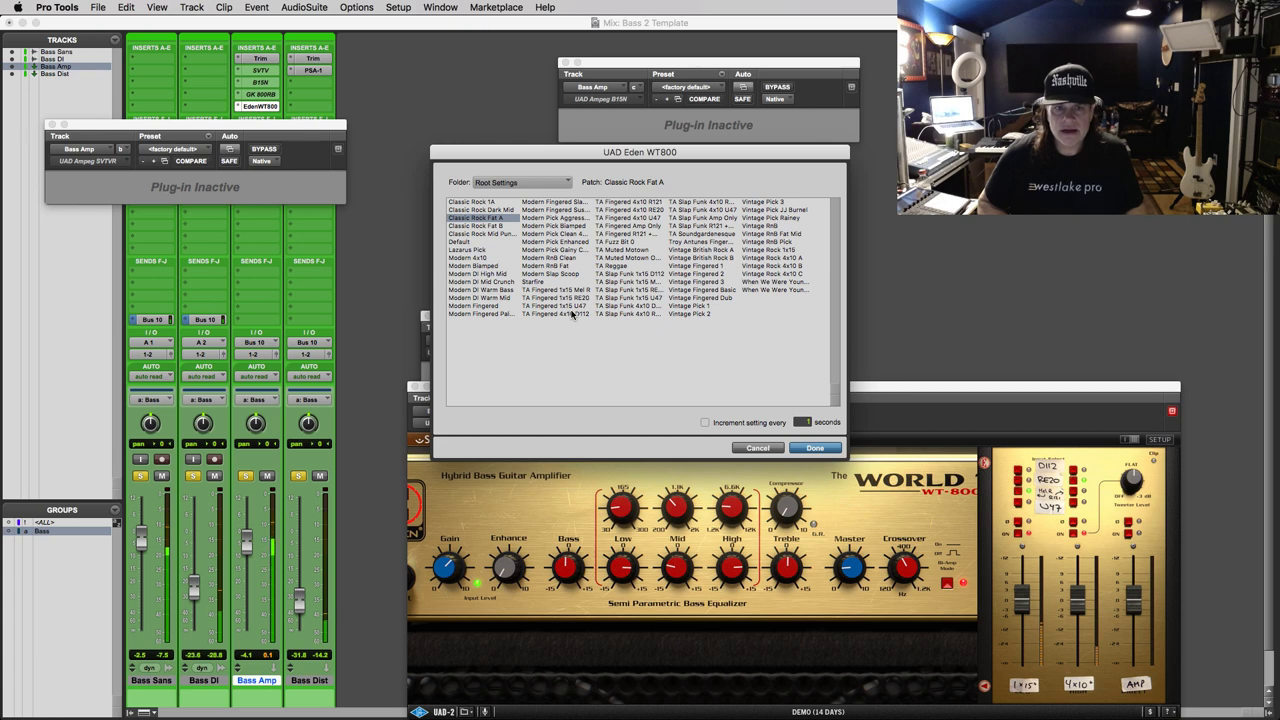
key("Down")
key("Down")
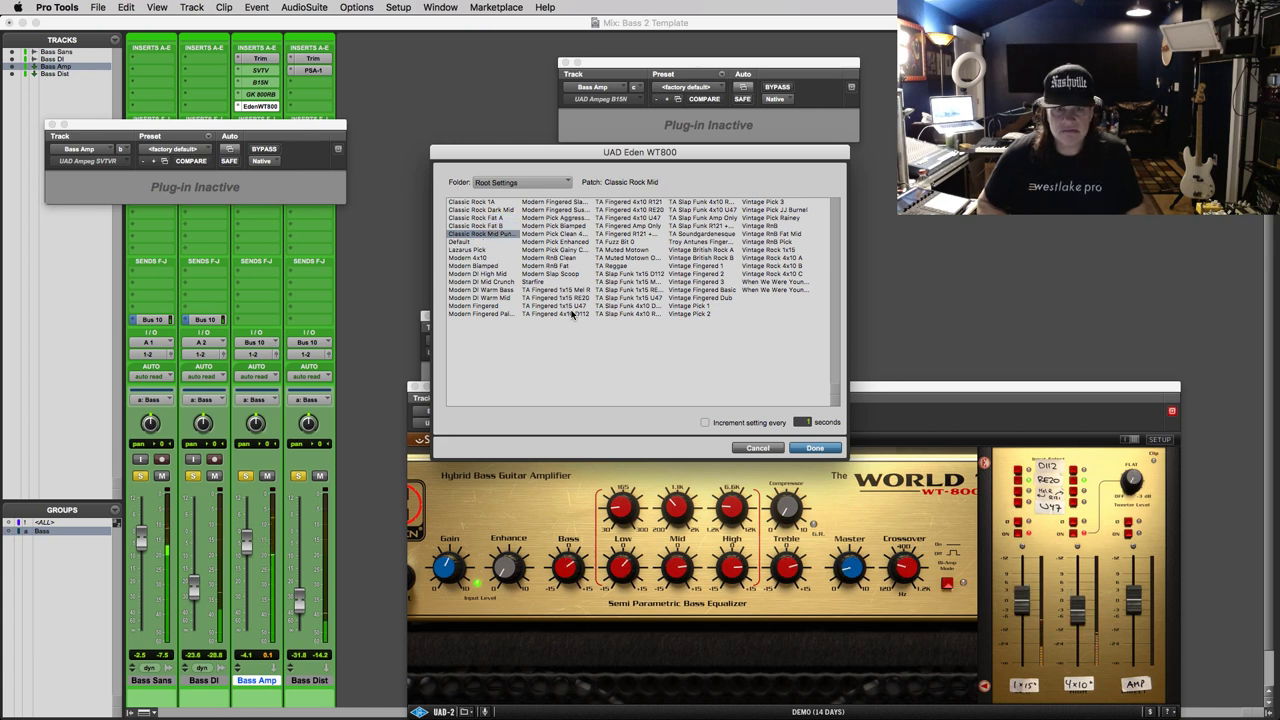
key("Down")
key("Down")
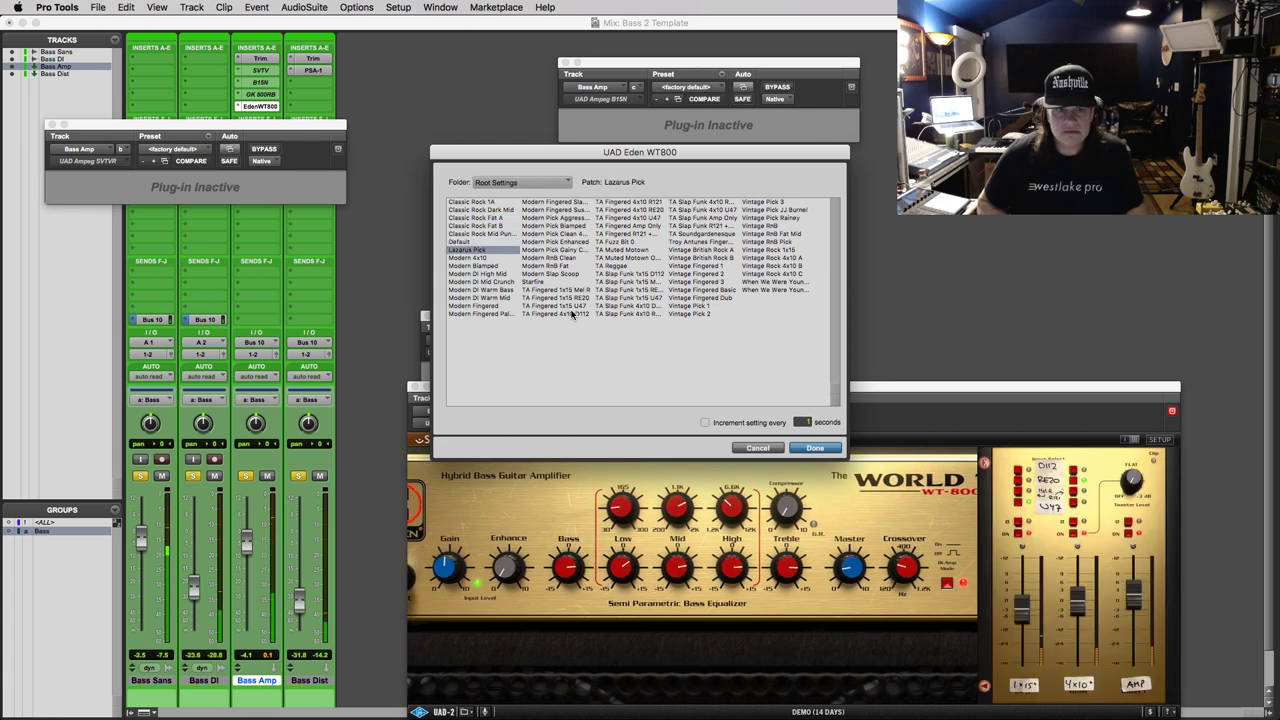
key("Down")
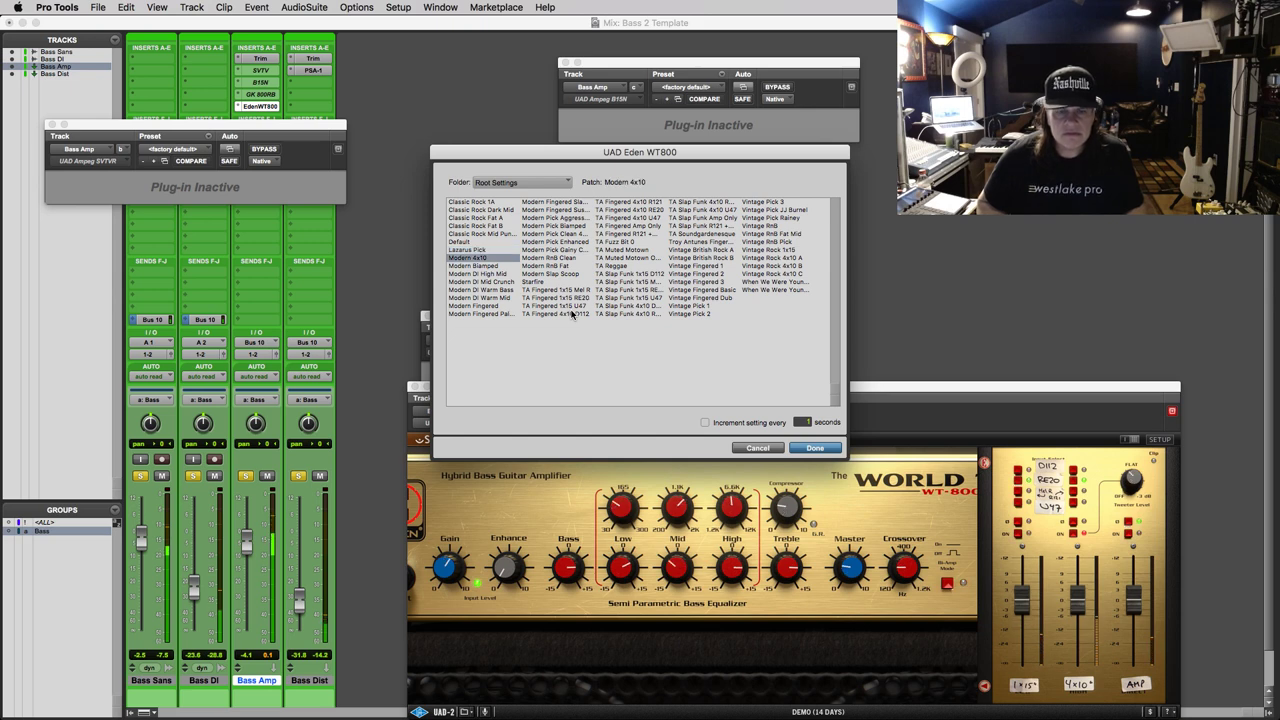
key("Down")
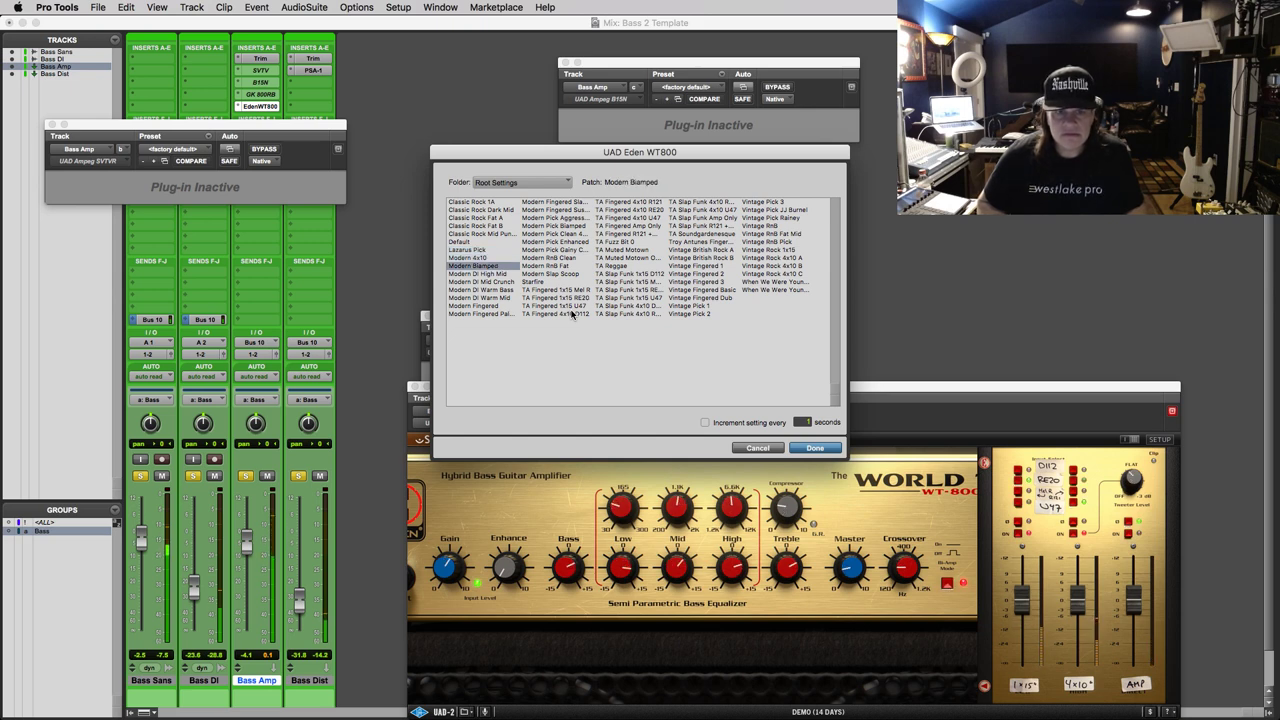
key("Down")
key("Down")
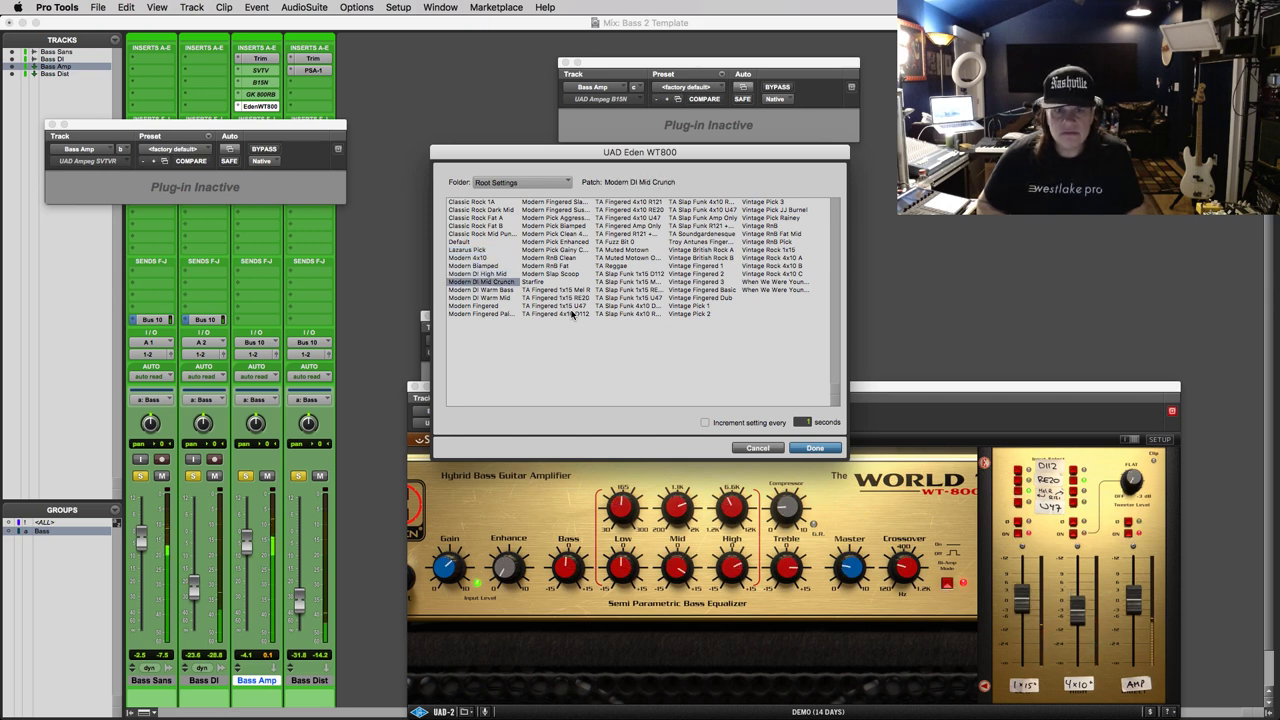
key("Right")
key("Down")
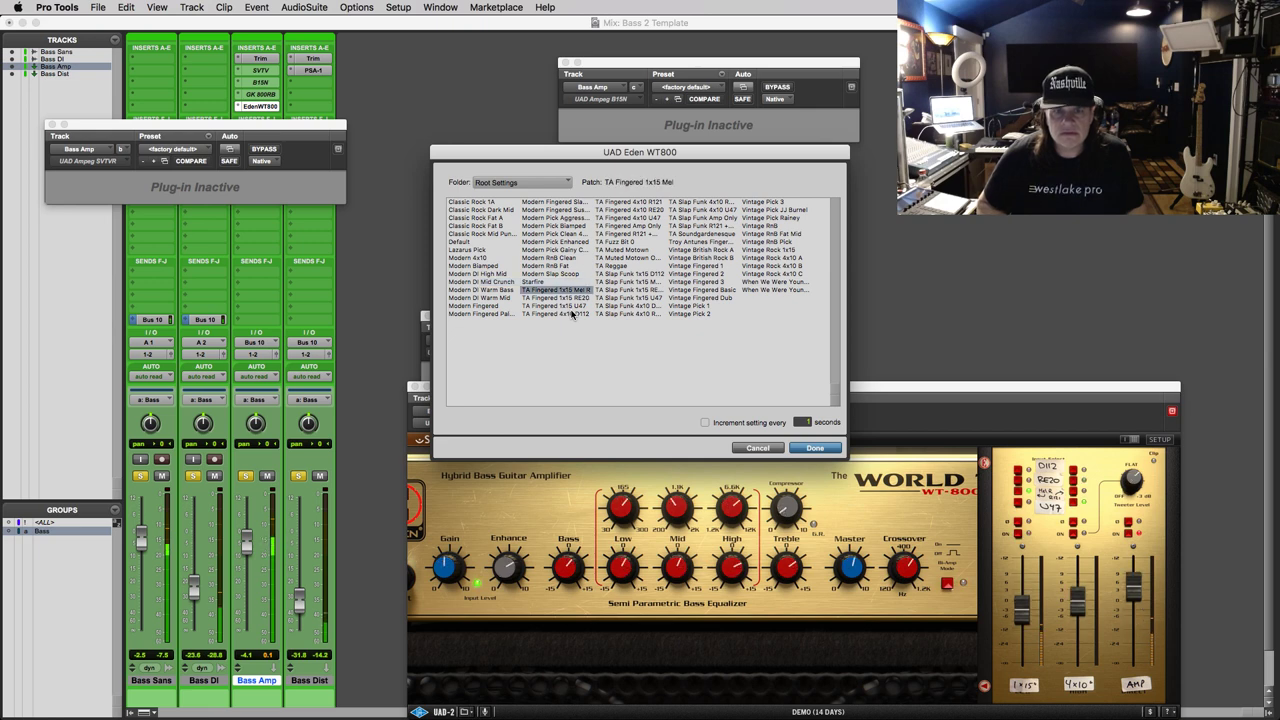
key("Up")
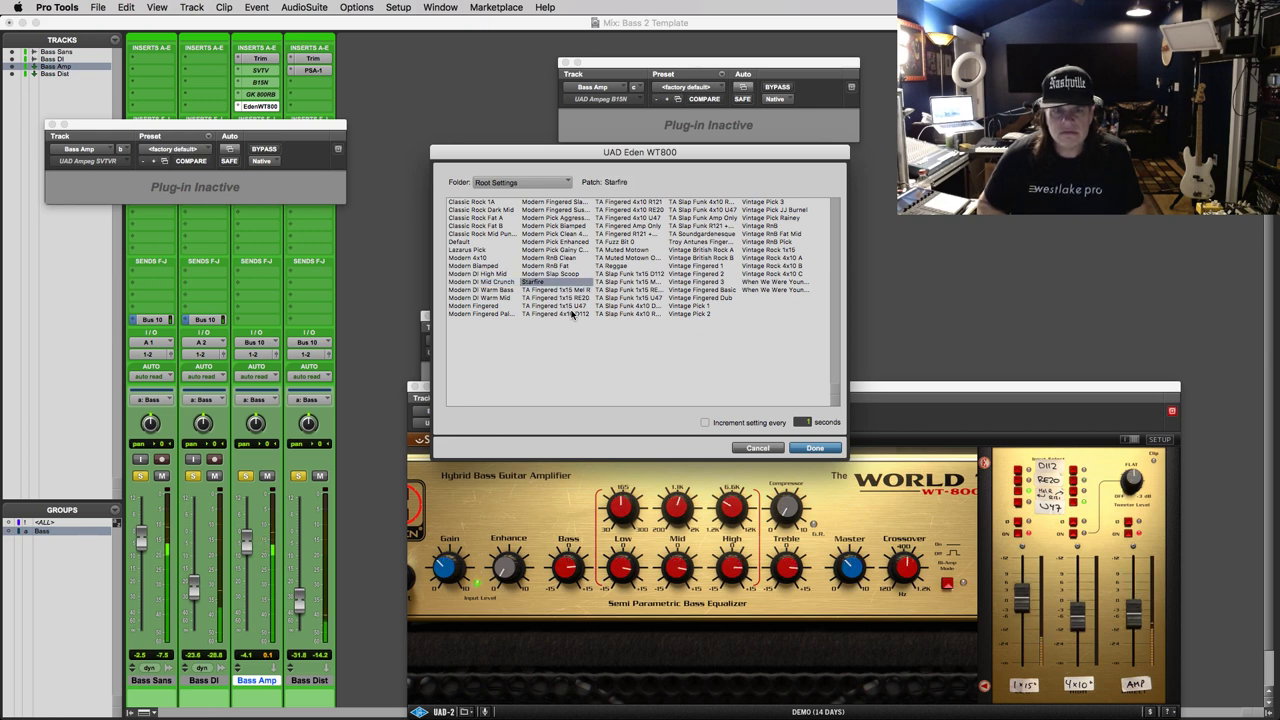
key("Up")
key("Up")
key("Down")
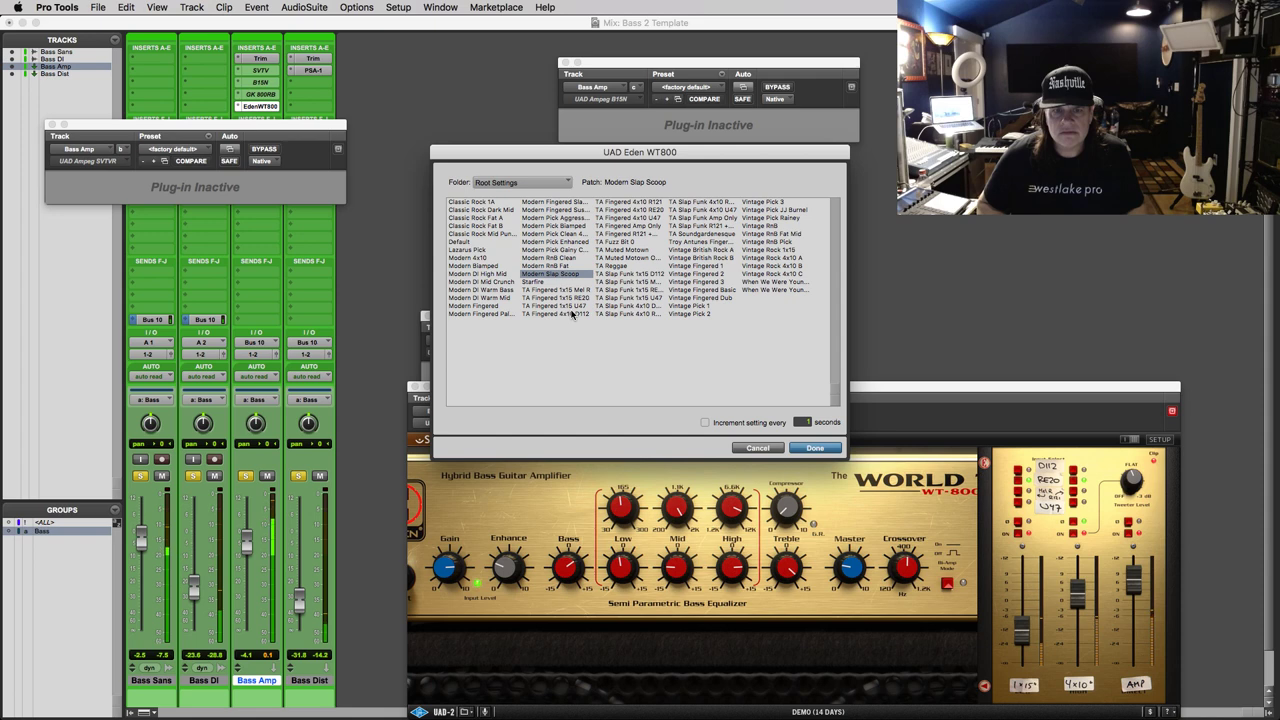
key("Up")
key("Up")
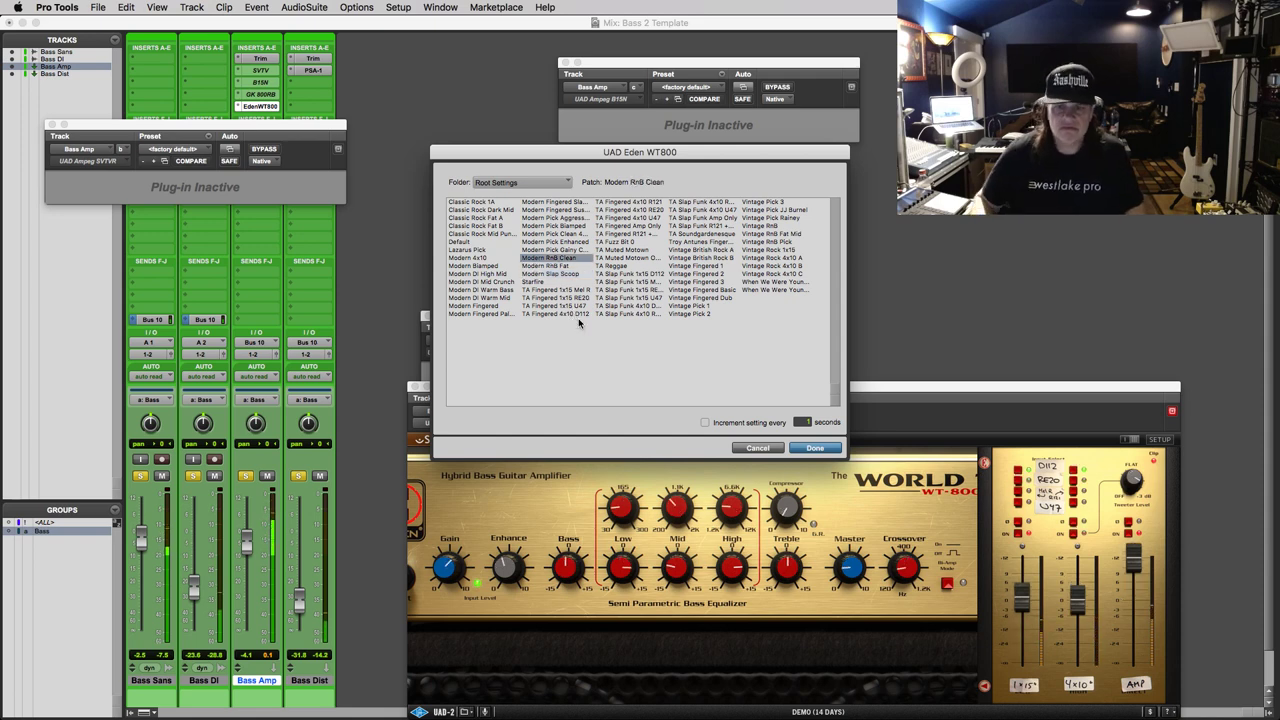
left_click(802, 447)
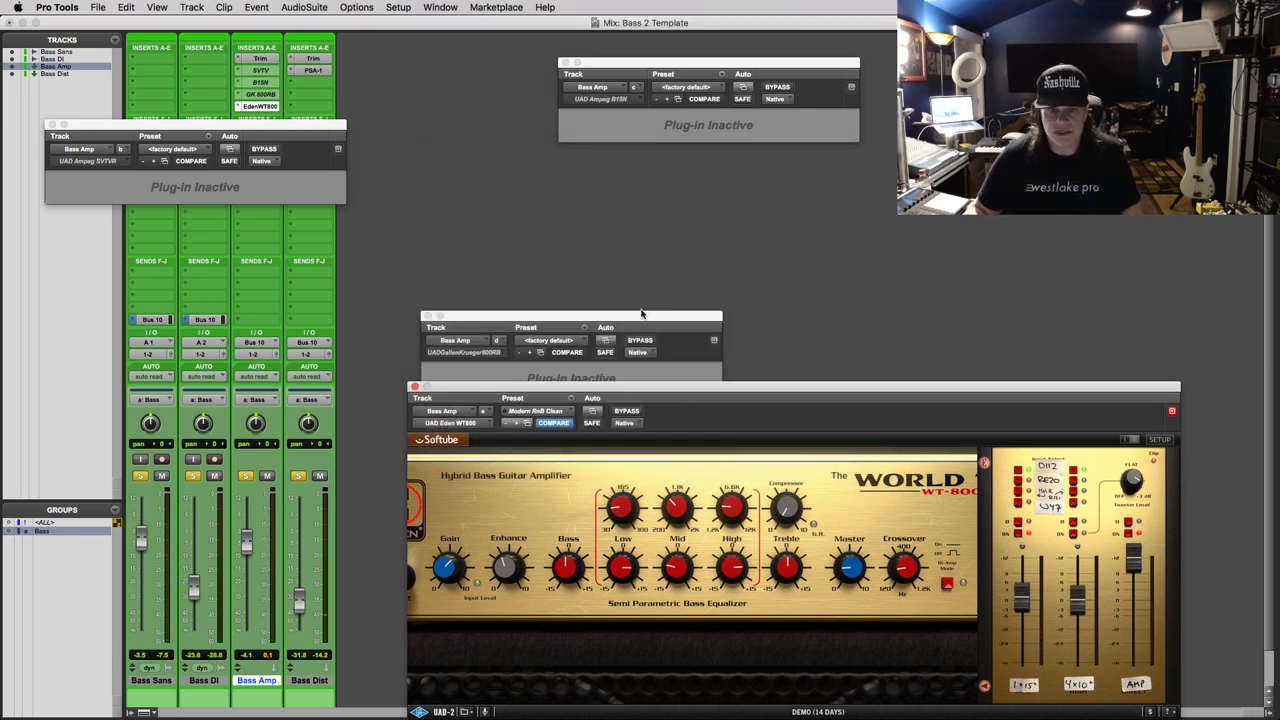
Move the inactive GK 800RB window clear of the Eden WT800 and lower the Eden's direct level to about 10.5 dB
left_click_drag(643, 319, 617, 298)
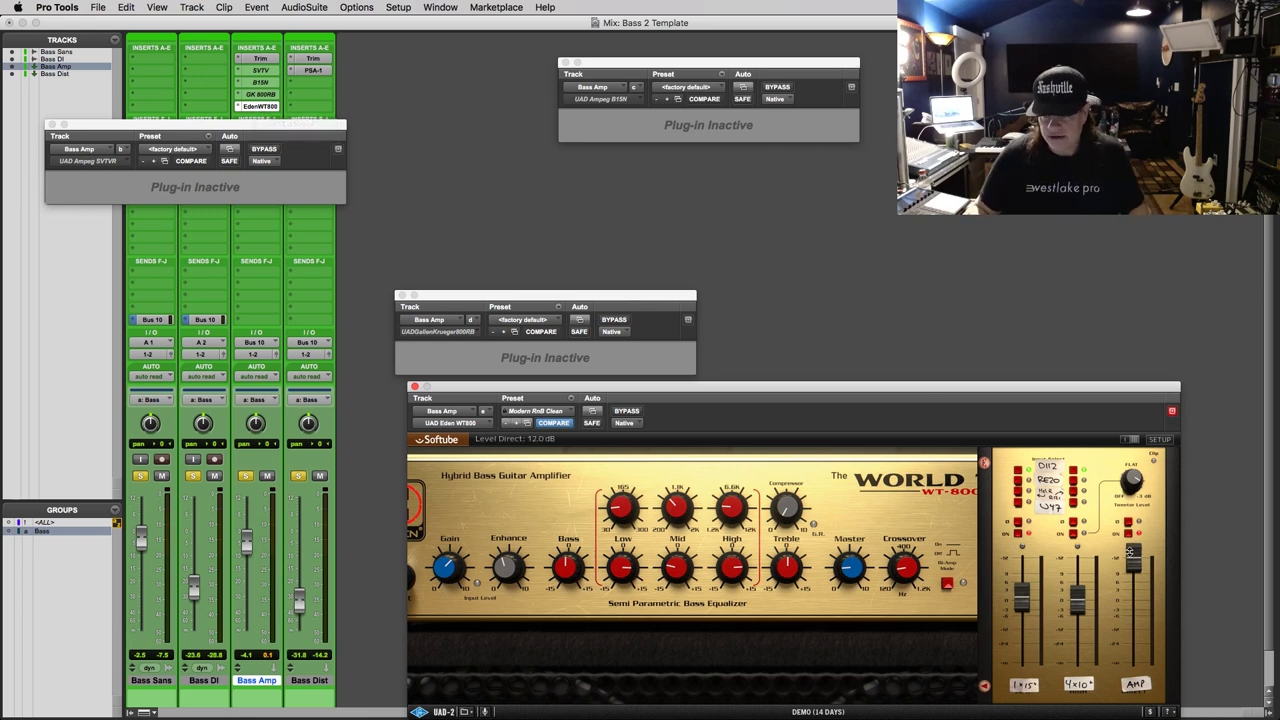
left_click_drag(1134, 561, 1133, 560)
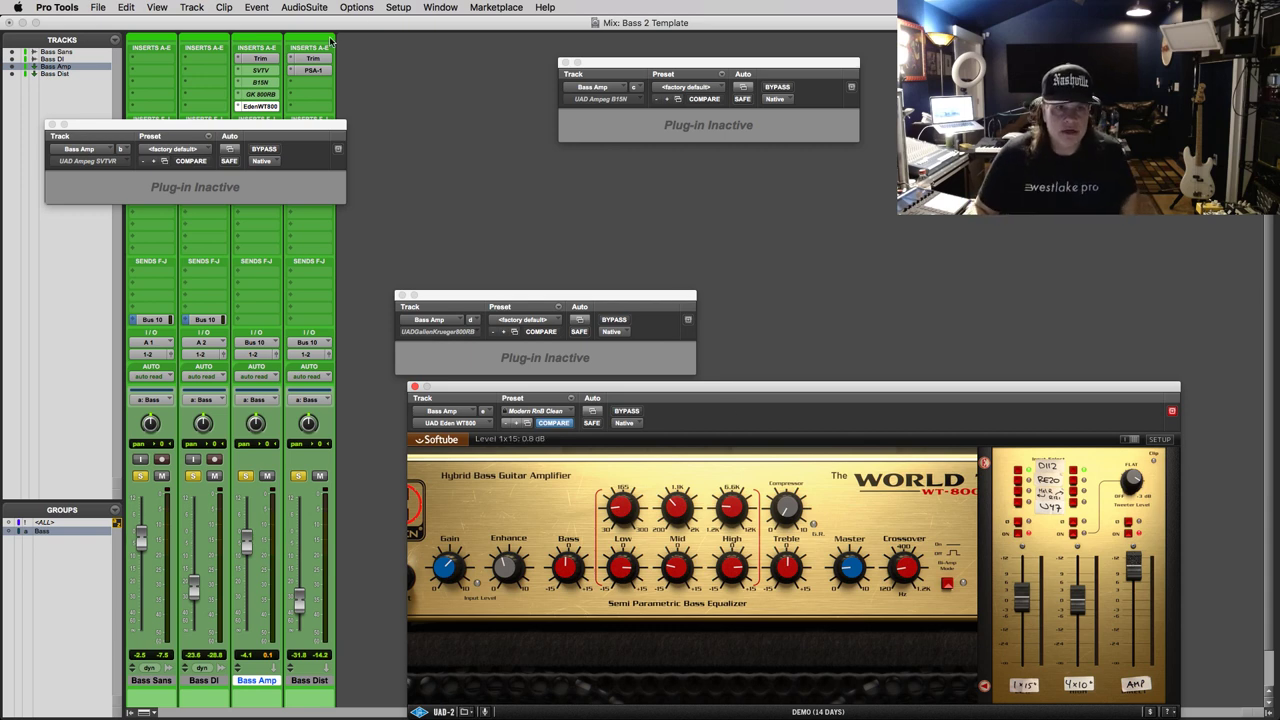
Switch Bass Amp from the Eden WT800 to the Ampeg SVTVR and arrange the plug-in windows so the amp and its inserts are uncovered
left_click(255, 108, "ctrl+super")
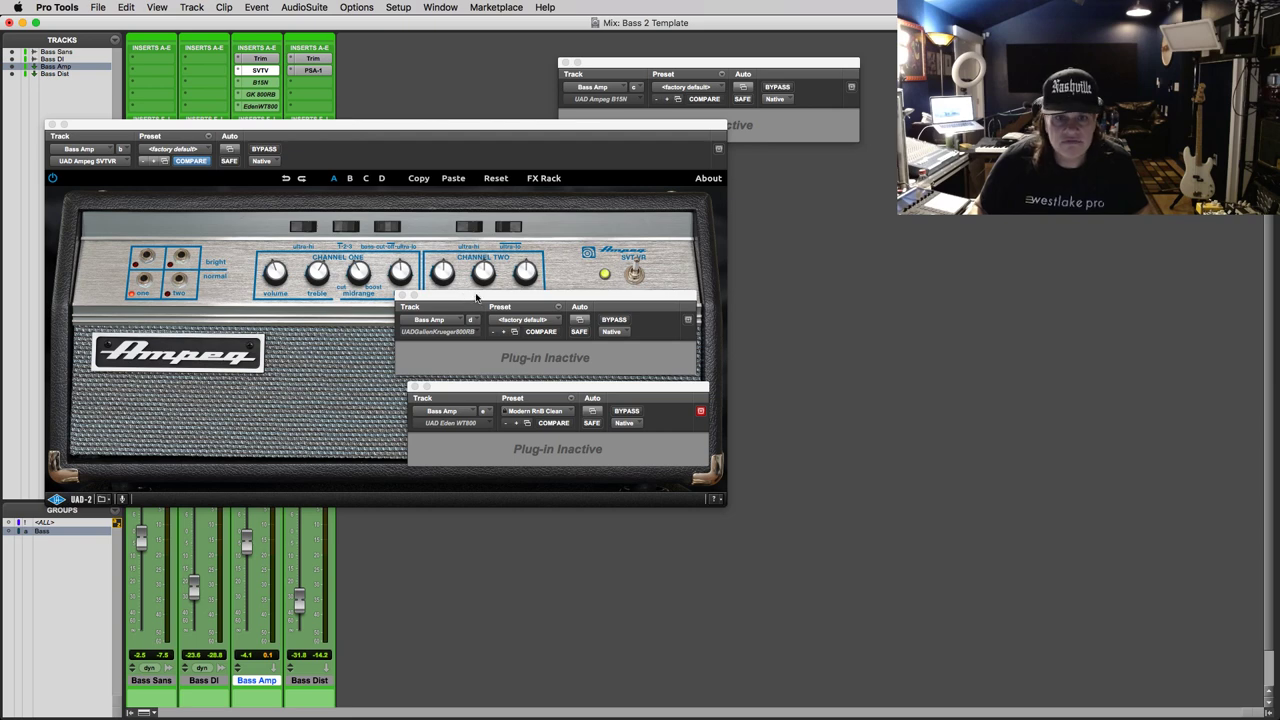
left_click_drag(476, 298, 824, 184)
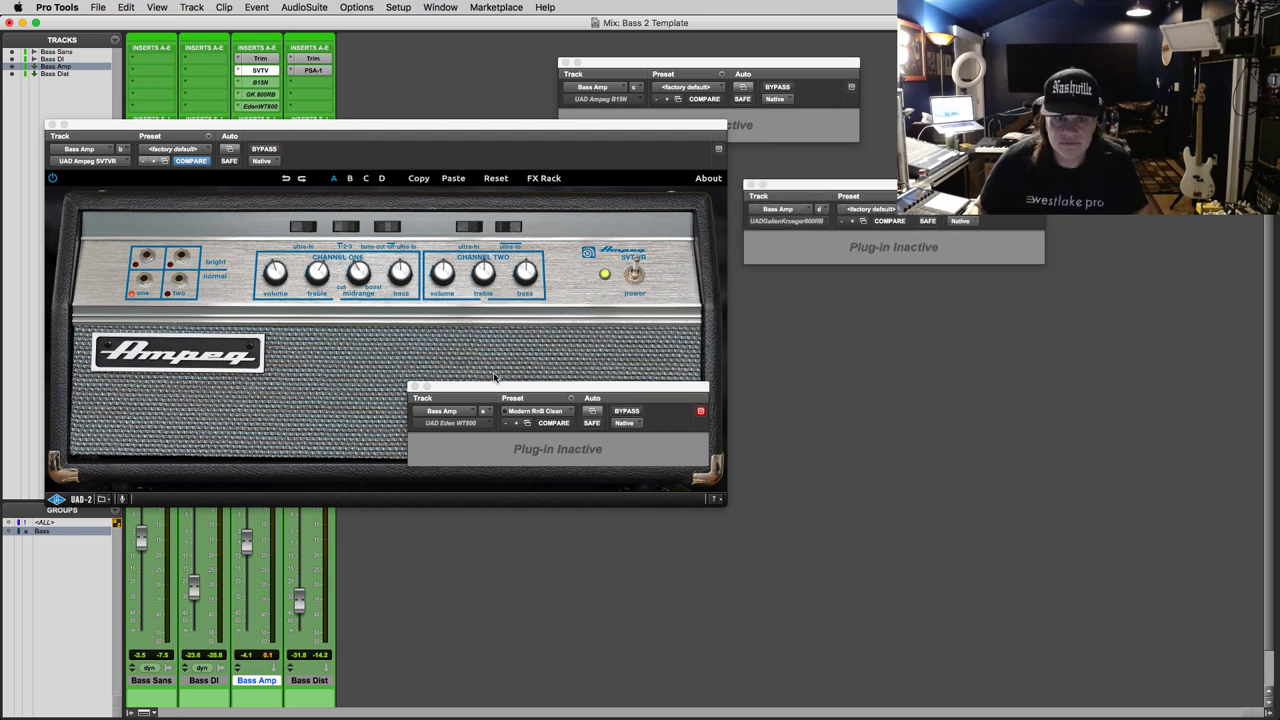
left_click_drag(474, 388, 908, 282)
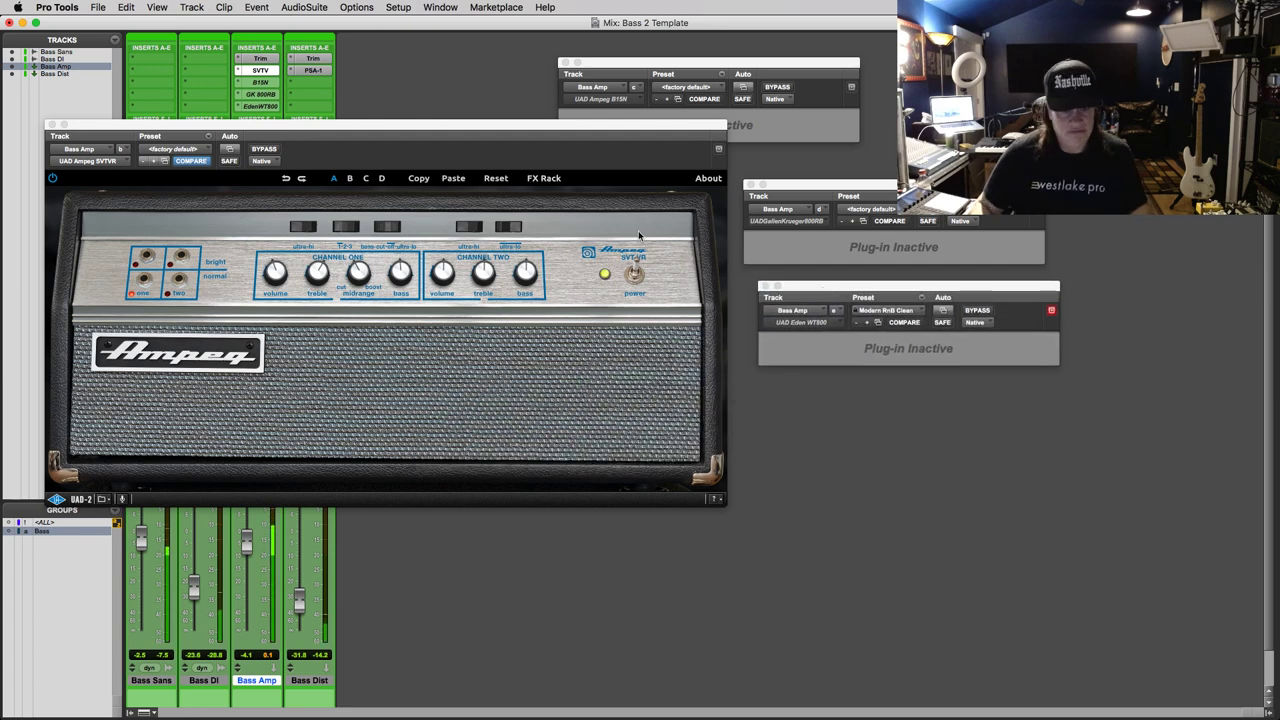
left_click(321, 266)
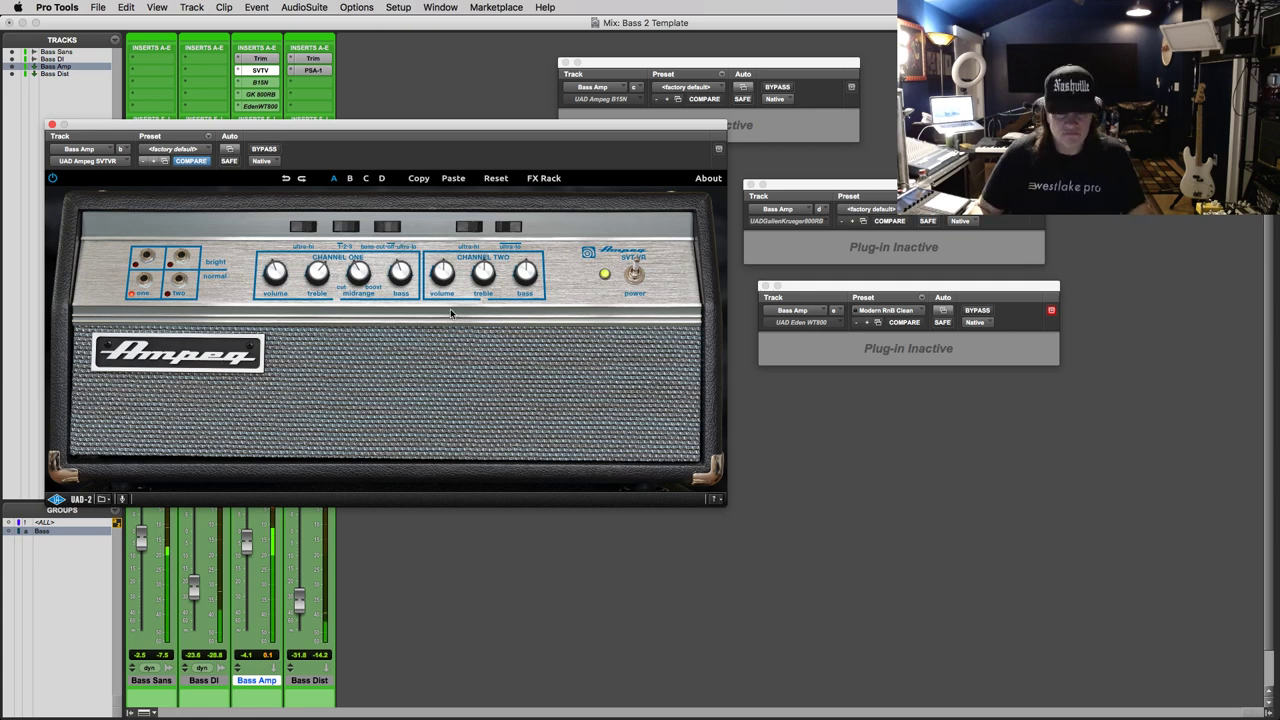
left_click_drag(305, 127, 293, 175)
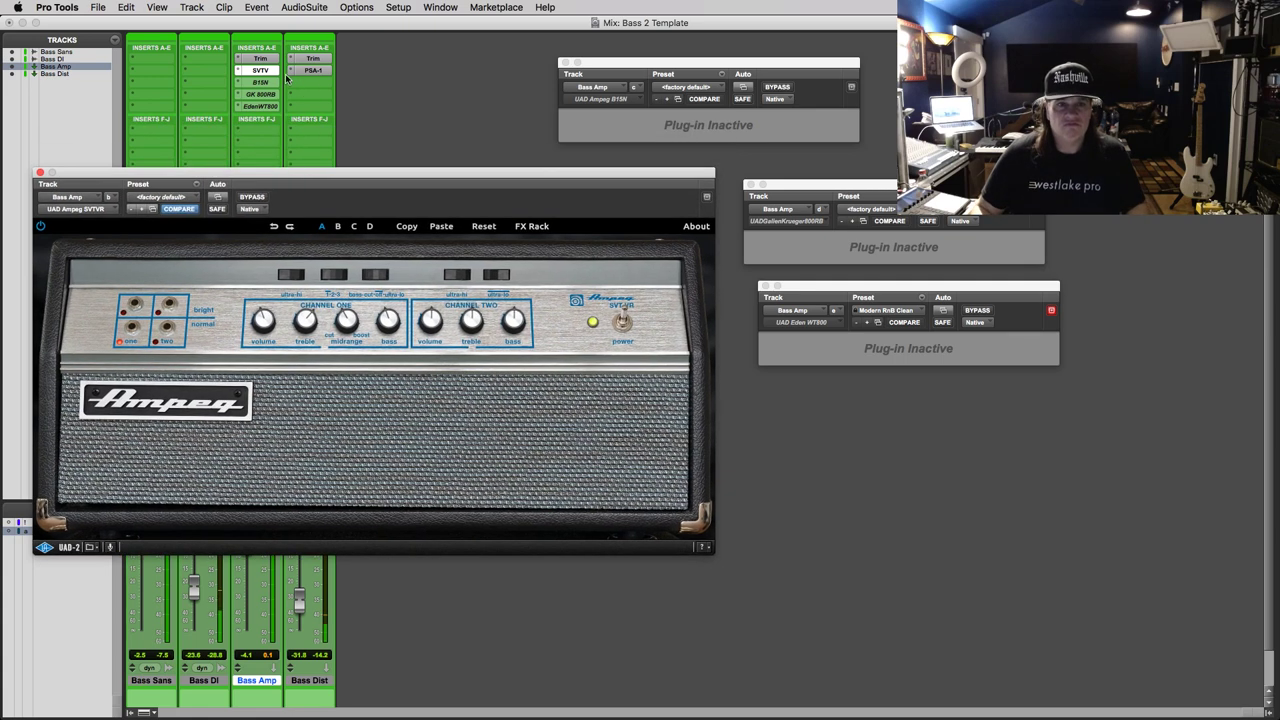
Switch Bass Amp from the SVTVR to the Ampeg B15N and move the inactive GK 800RB and Eden WT800 windows below it
left_click(262, 72, "ctrl+super")
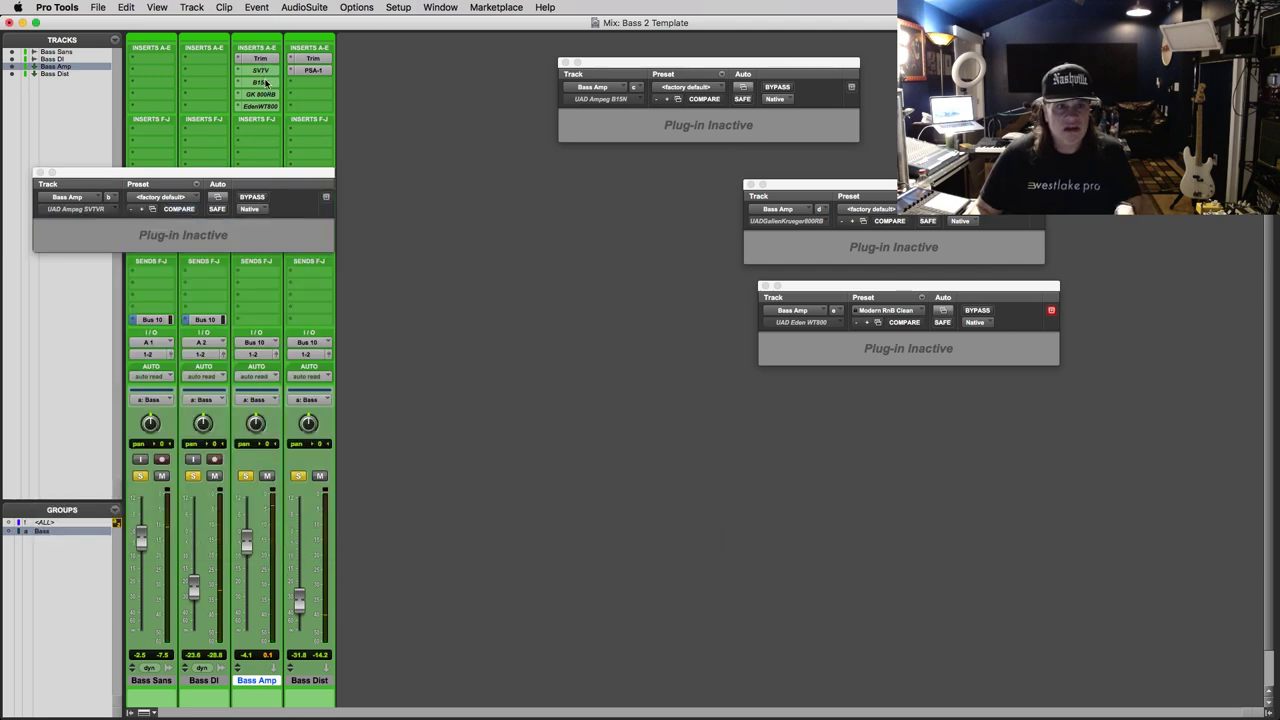
left_click(260, 82, "ctrl+super")
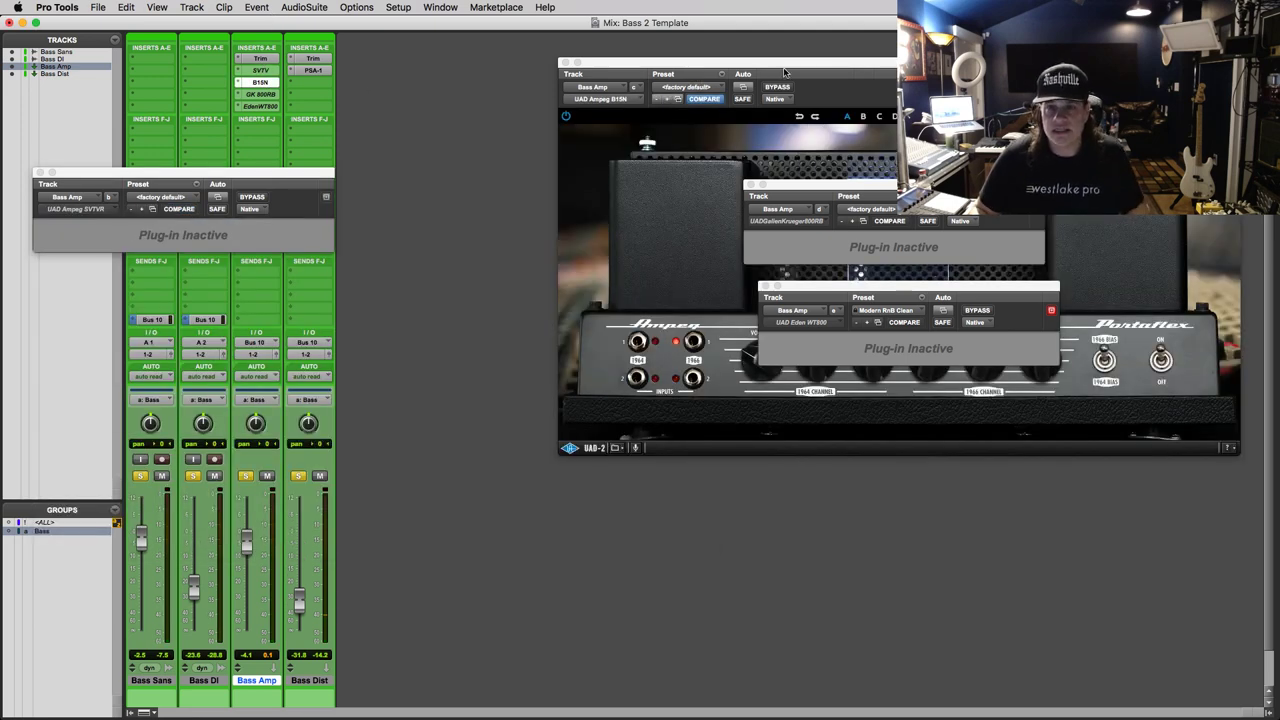
left_click_drag(795, 187, 562, 465)
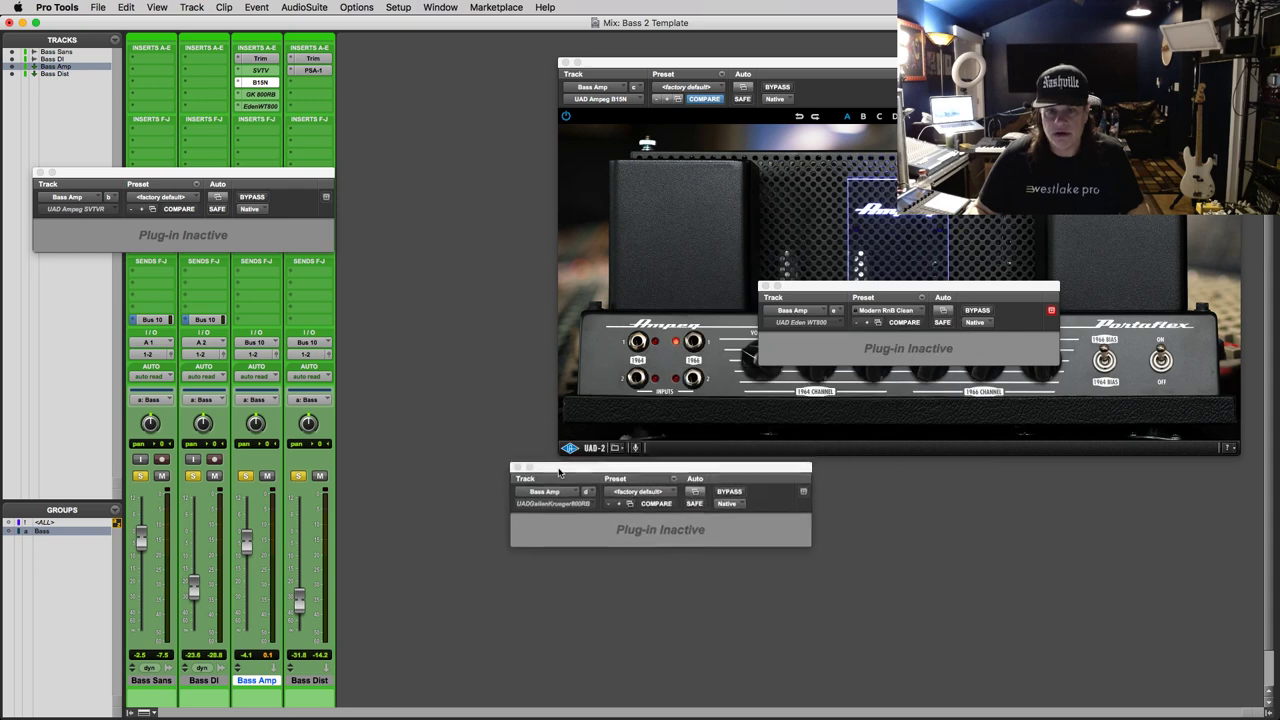
left_click_drag(795, 289, 894, 466)
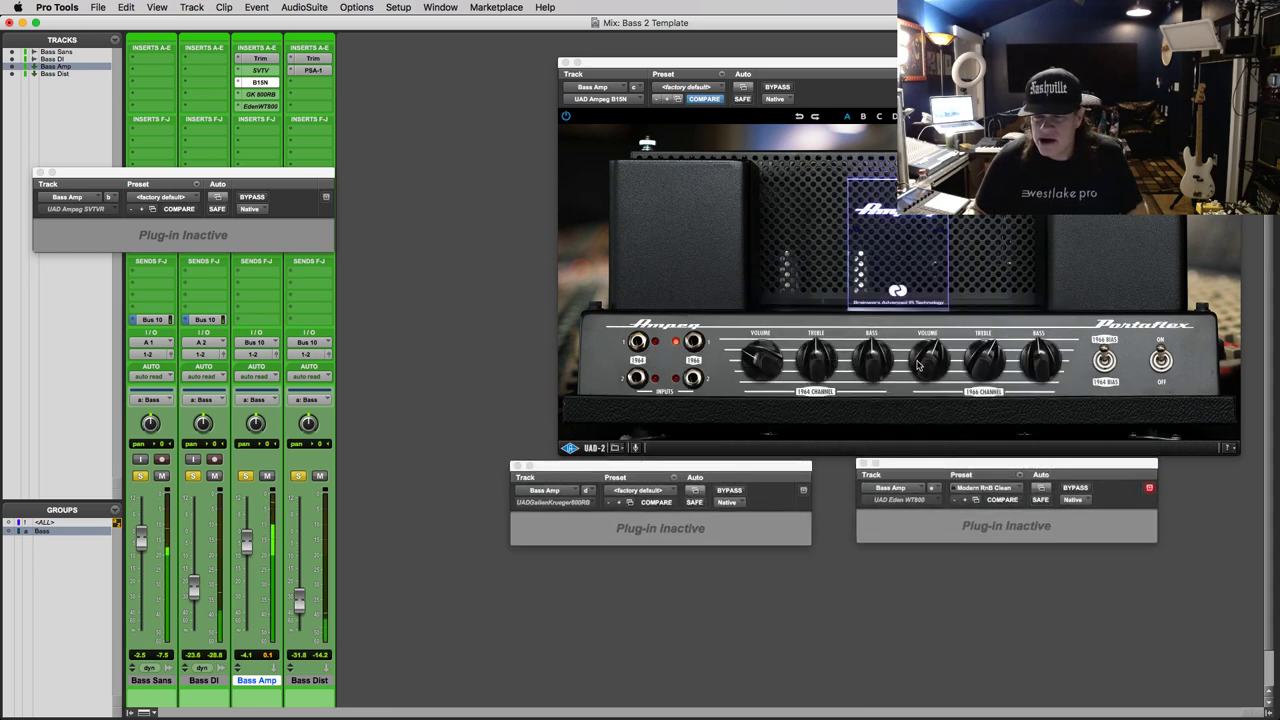
Compare the Ampeg B15N's 1964 and 1966 channels and their volume and tone controls during playback
left_click(956, 367)
mouse_move(975, 362)
left_mouse_down()
mouse_move(981, 326)
mouse_move(978, 359)
left_mouse_up()
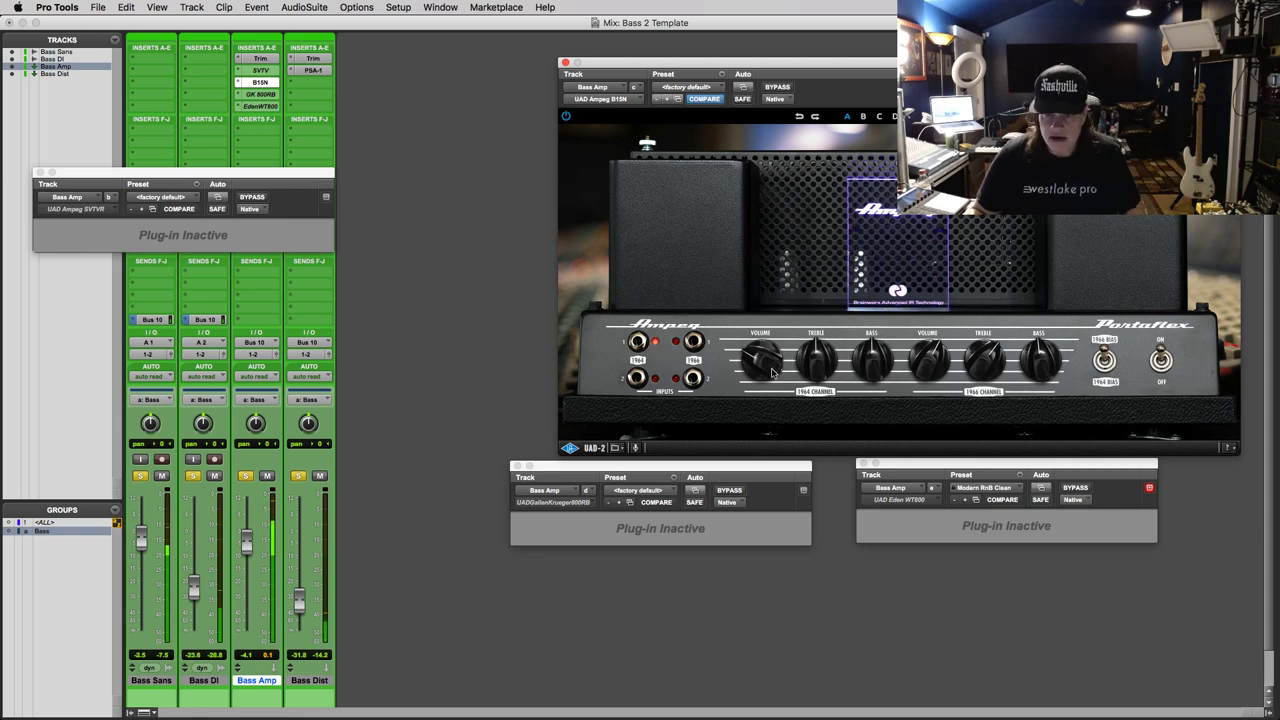
left_click_drag(770, 363, 770, 359)
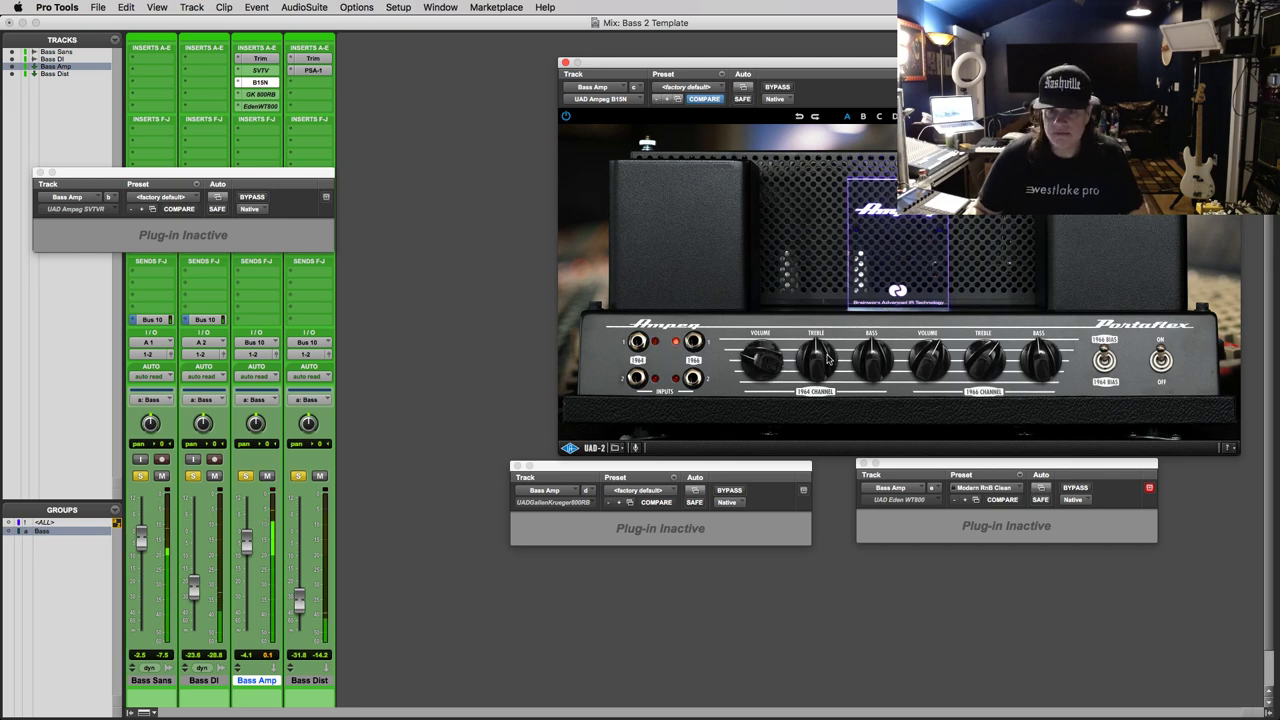
left_click_drag(922, 366, 1037, 358)
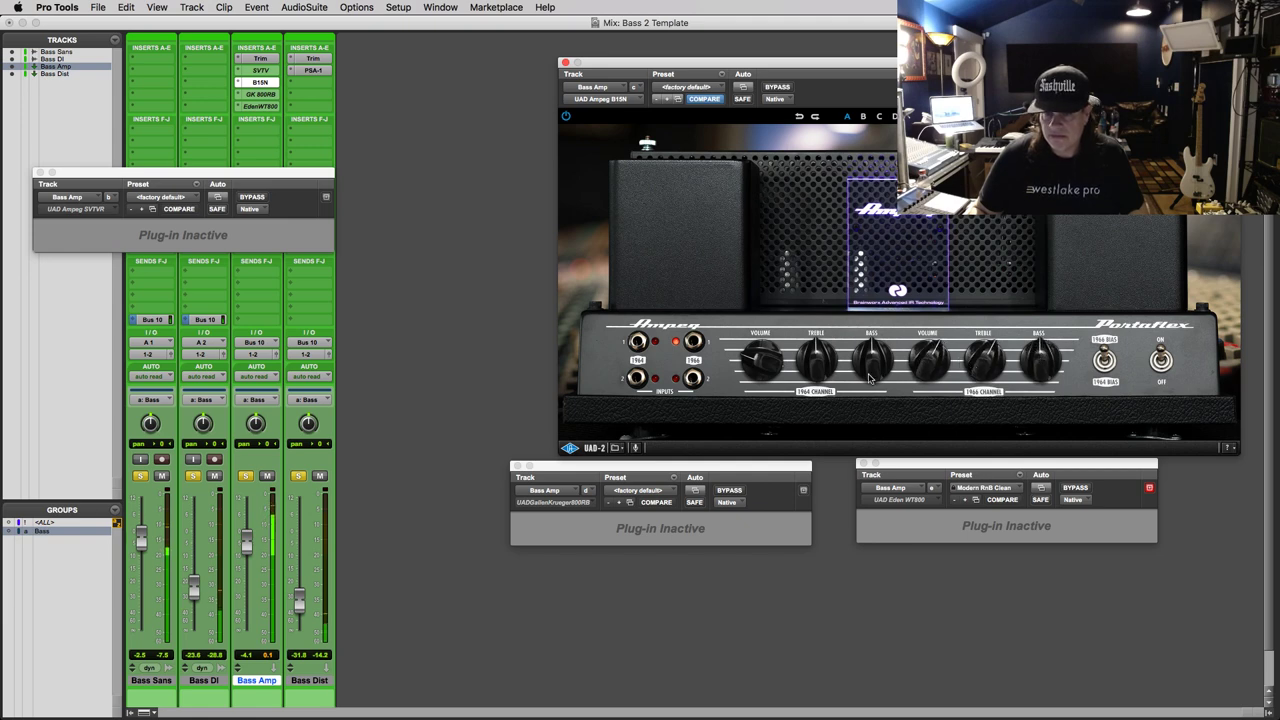
Switch Bass Amp from the B15N to the Gallien-Krueger 800RB and arrange its window clear of the Eden WT800
left_click(258, 83, "ctrl+super")
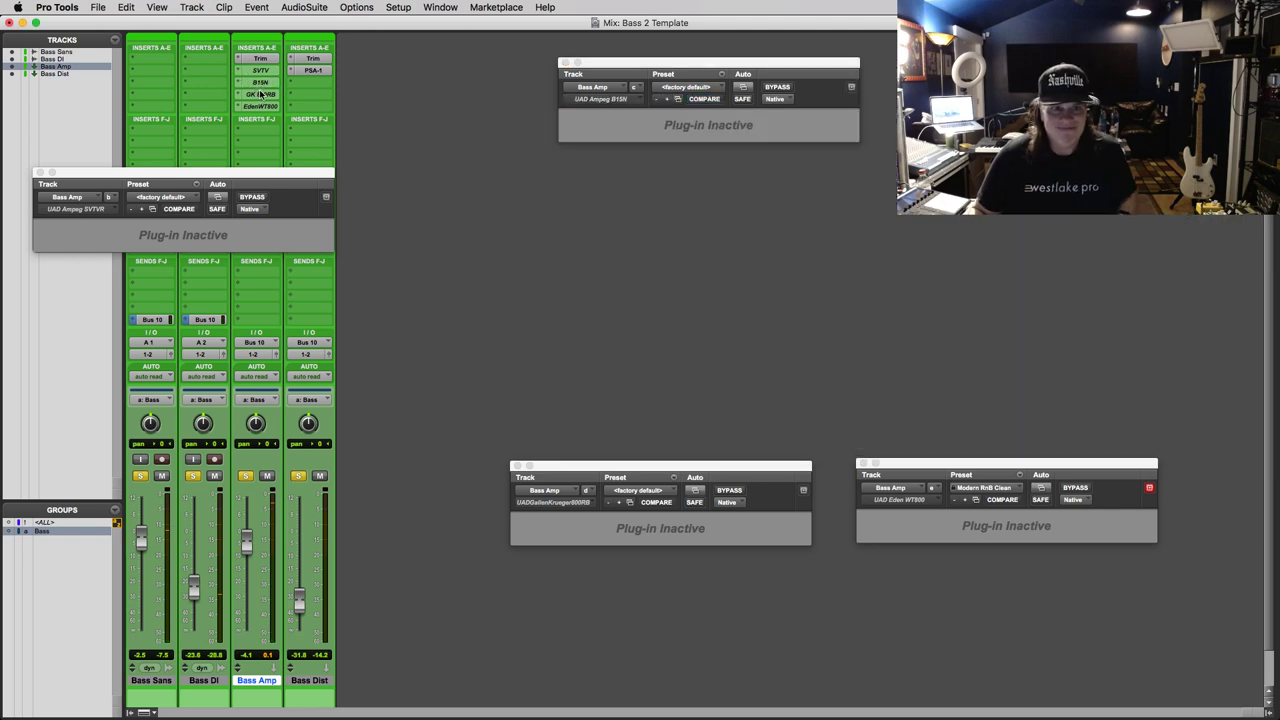
left_click(260, 95, "ctrl+super")
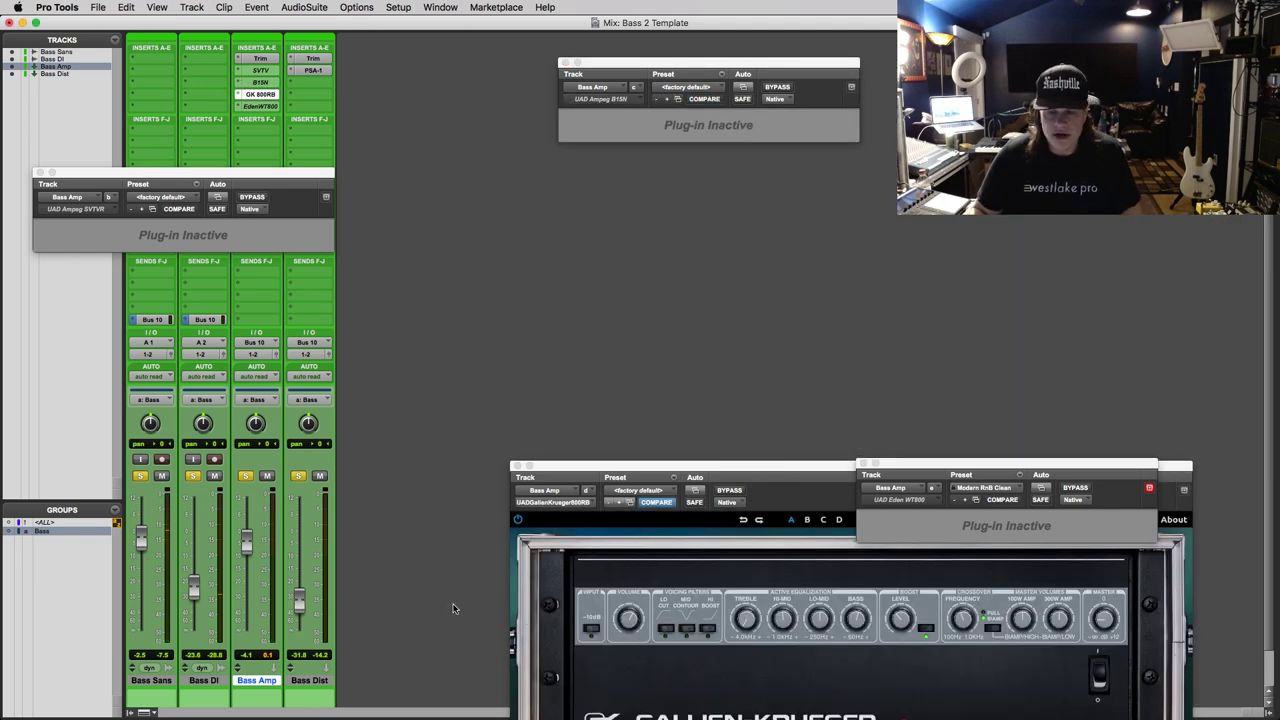
left_click_drag(972, 466, 972, 382)
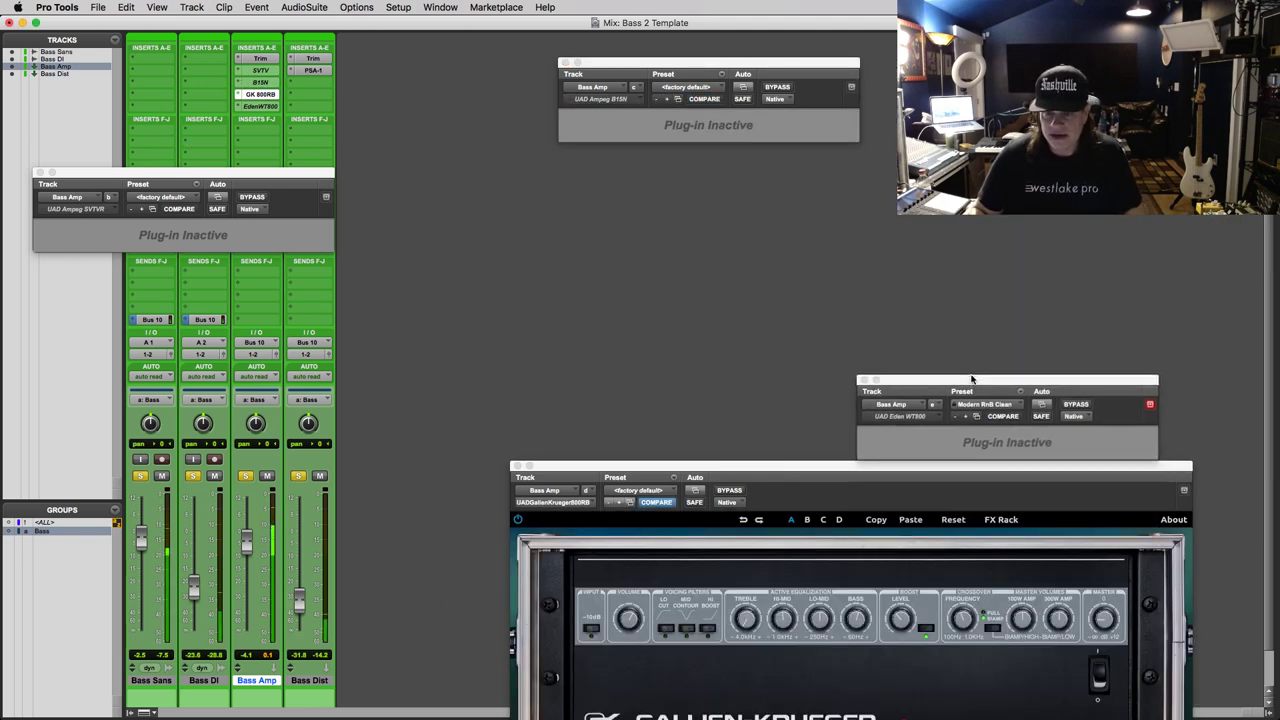
left_click_drag(768, 464, 707, 412)
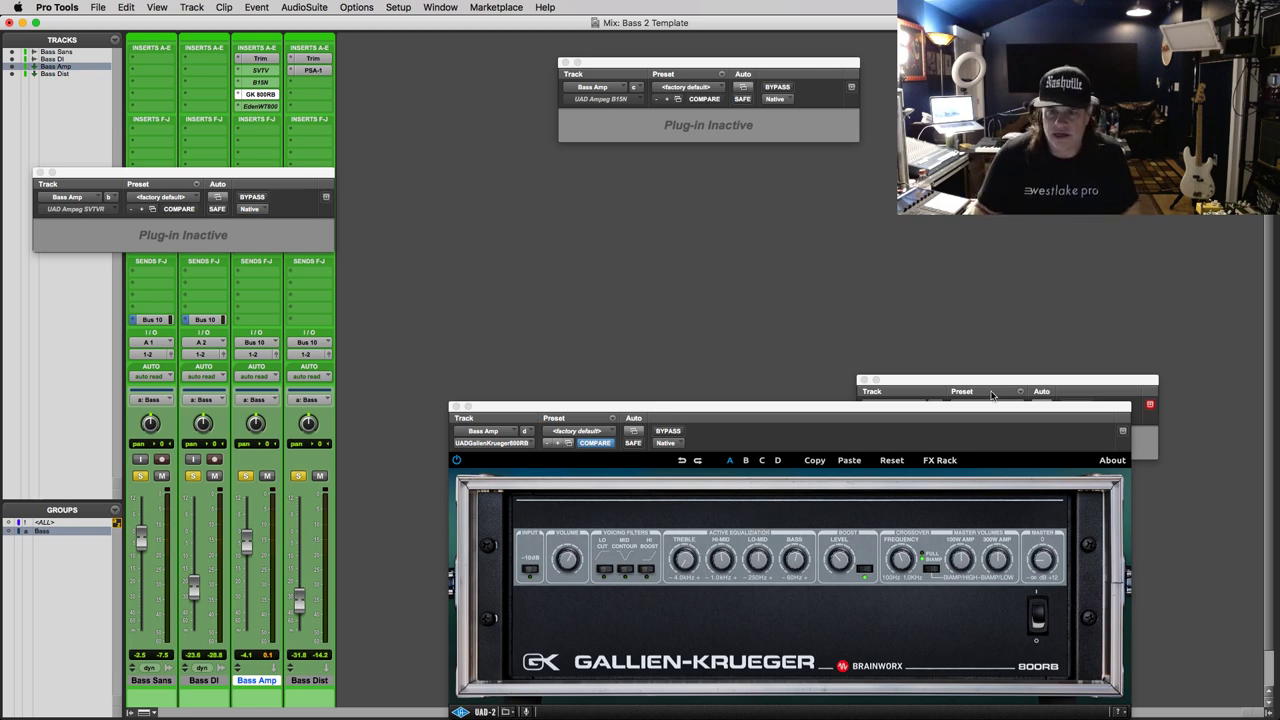
left_click_drag(954, 378, 970, 320)
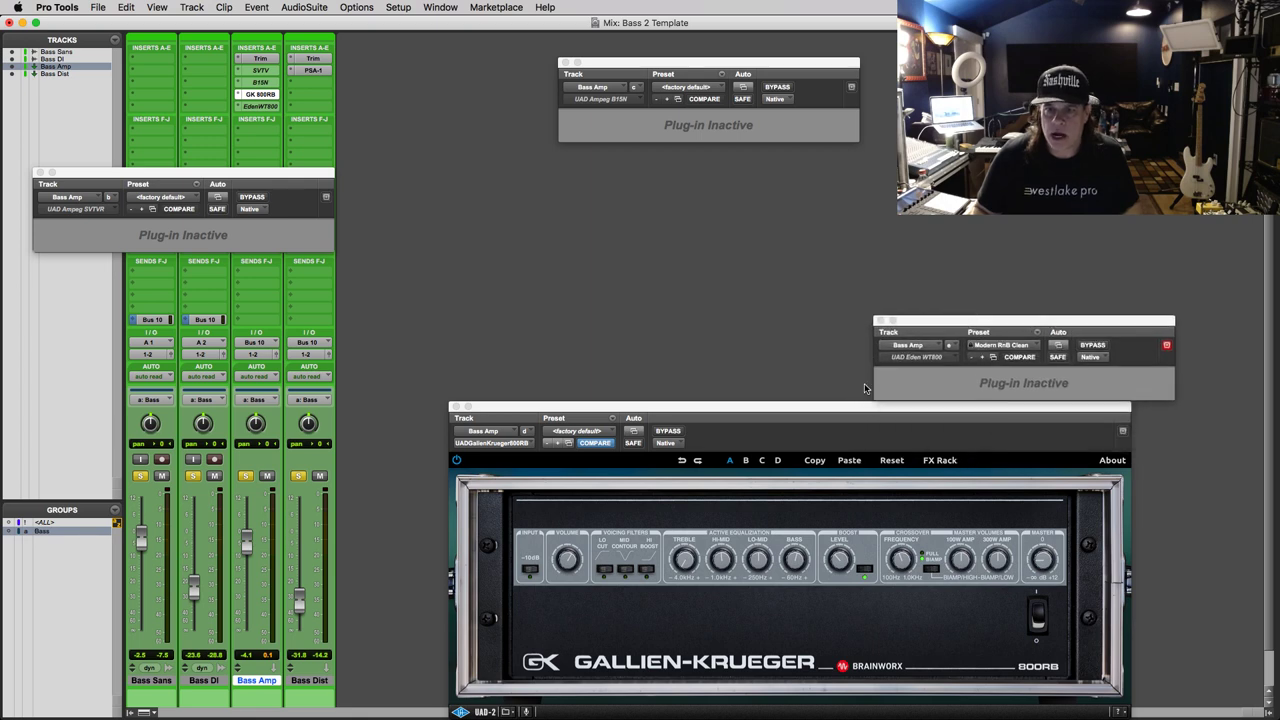
Audition the Gallien-Krueger 800RB during playback and show its FX Rack controls
left_click(850, 408)
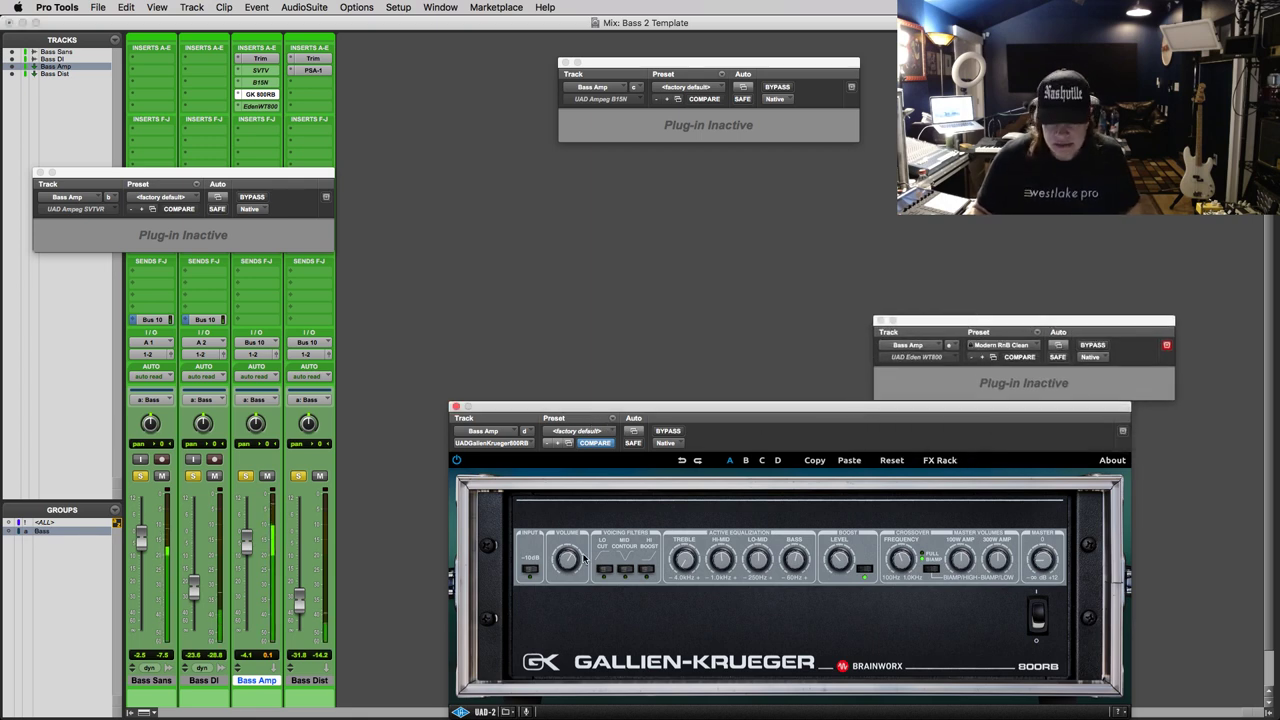
left_click(940, 461)
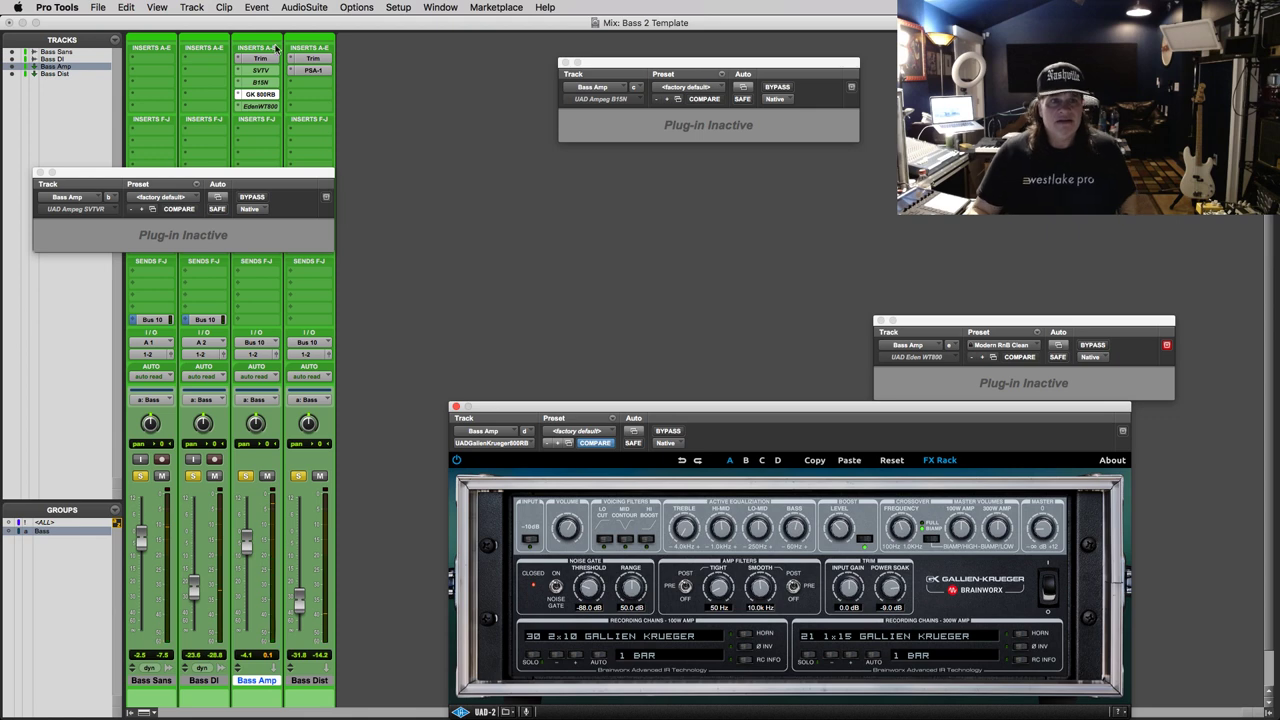
Switch Bass Amp from the GK 800RB to the Eden WT800 and move its window fully into view
left_click(271, 94, "ctrl+super")
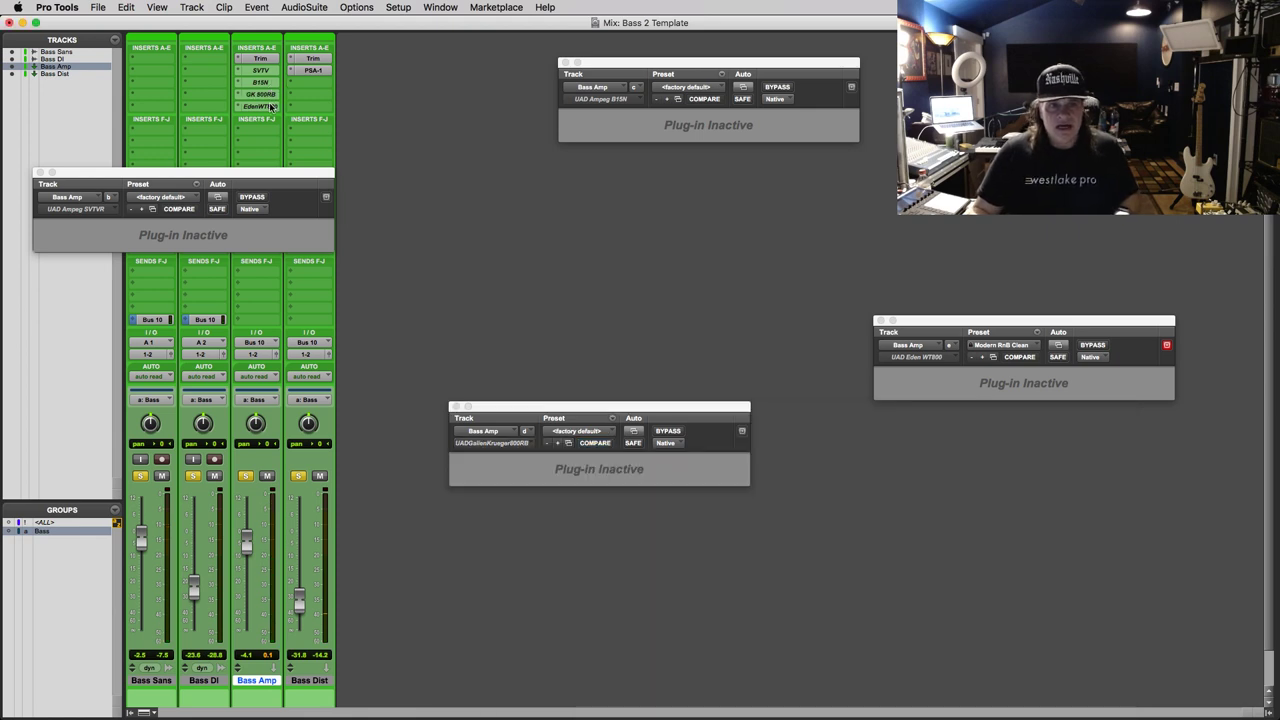
left_click(271, 106, "ctrl+super")
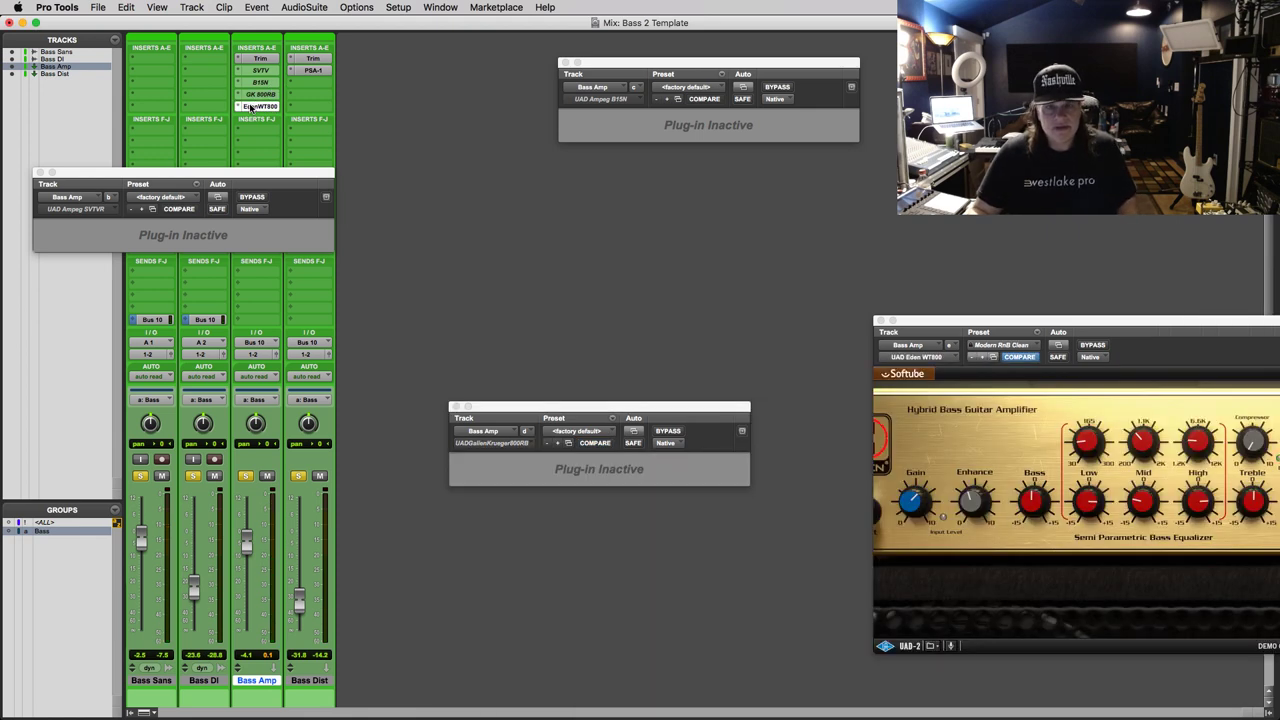
left_click_drag(915, 322, 493, 334)
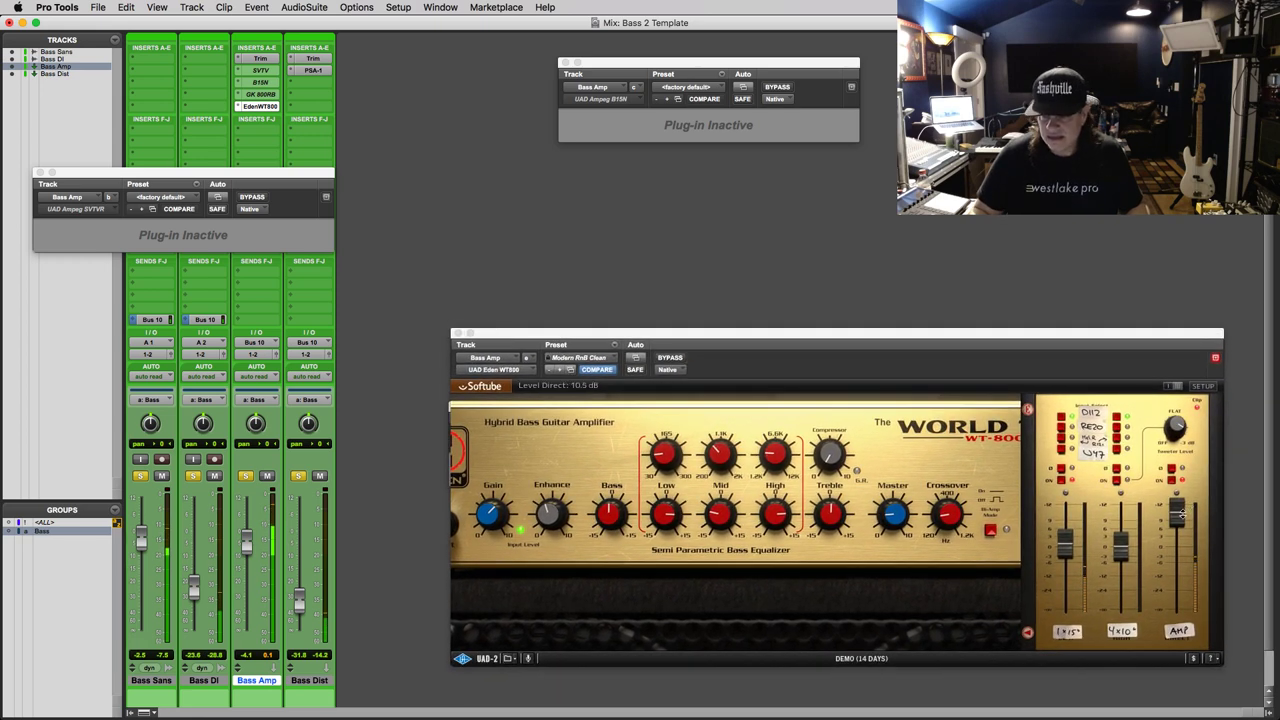
Lower the Eden WT800's direct level to about 1.1 dB and rebalance the 4x10 cabinet level against the 1x15
left_click_drag(1176, 512, 1172, 546)
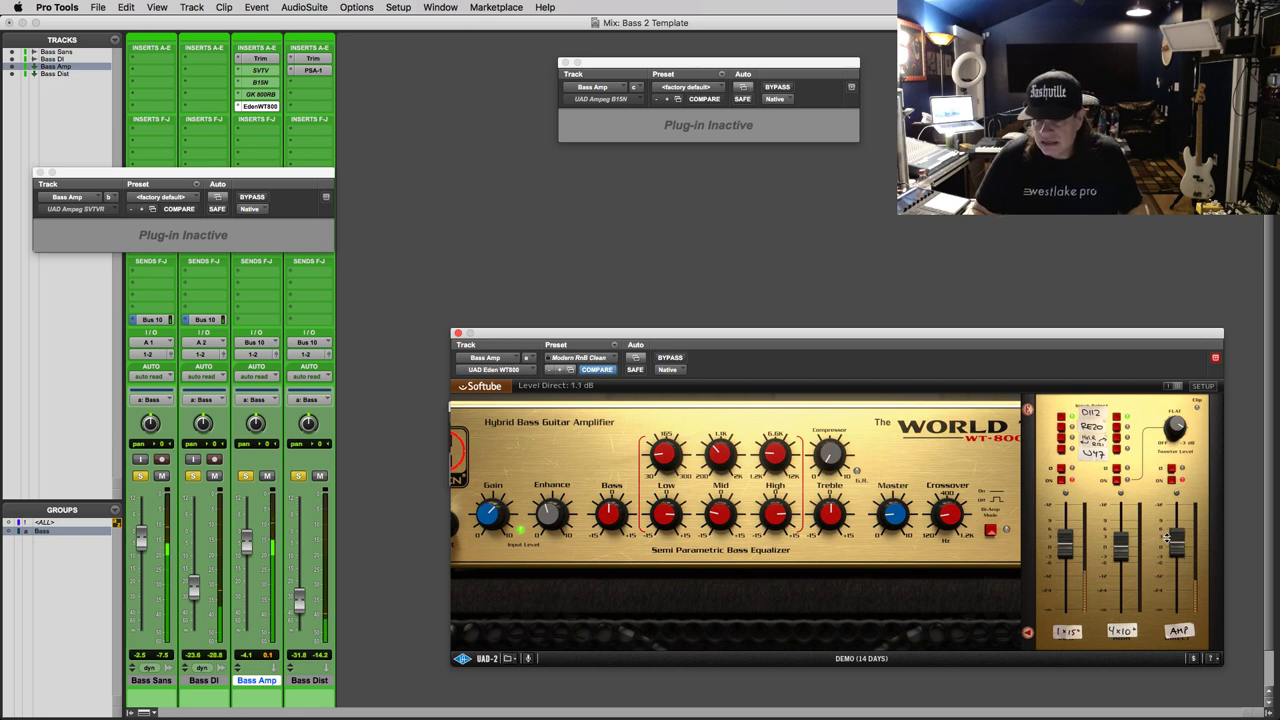
left_click(1117, 482)
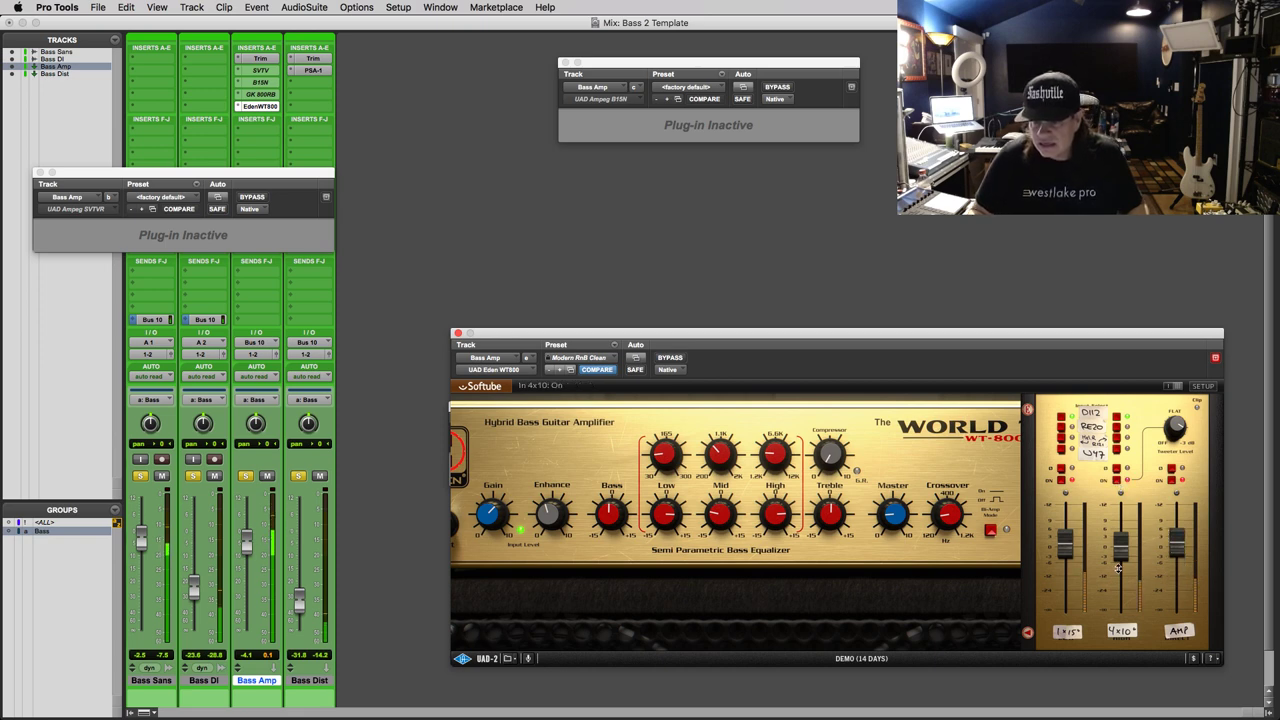
mouse_move(1118, 568)
left_mouse_down()
mouse_move(1120, 528)
mouse_move(1120, 556)
left_mouse_up()
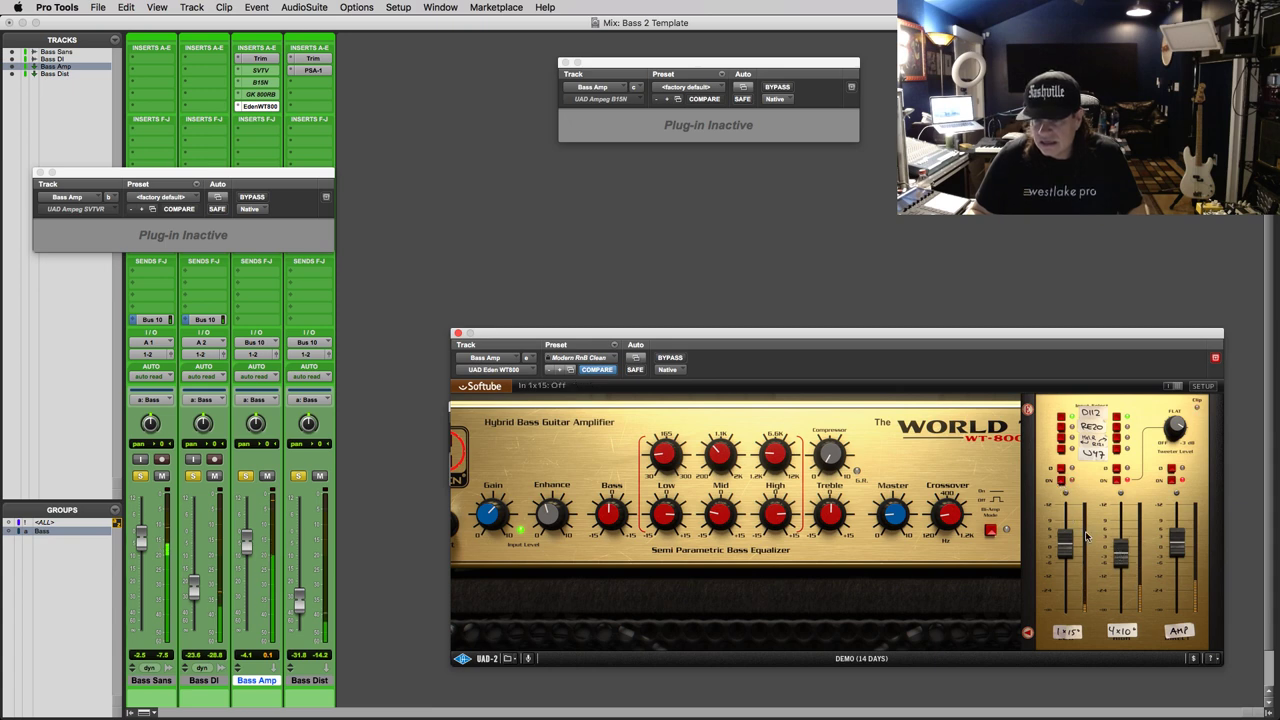
mouse_move(1115, 542)
left_mouse_down()
mouse_move(1115, 521)
mouse_move(1121, 546)
left_mouse_up()
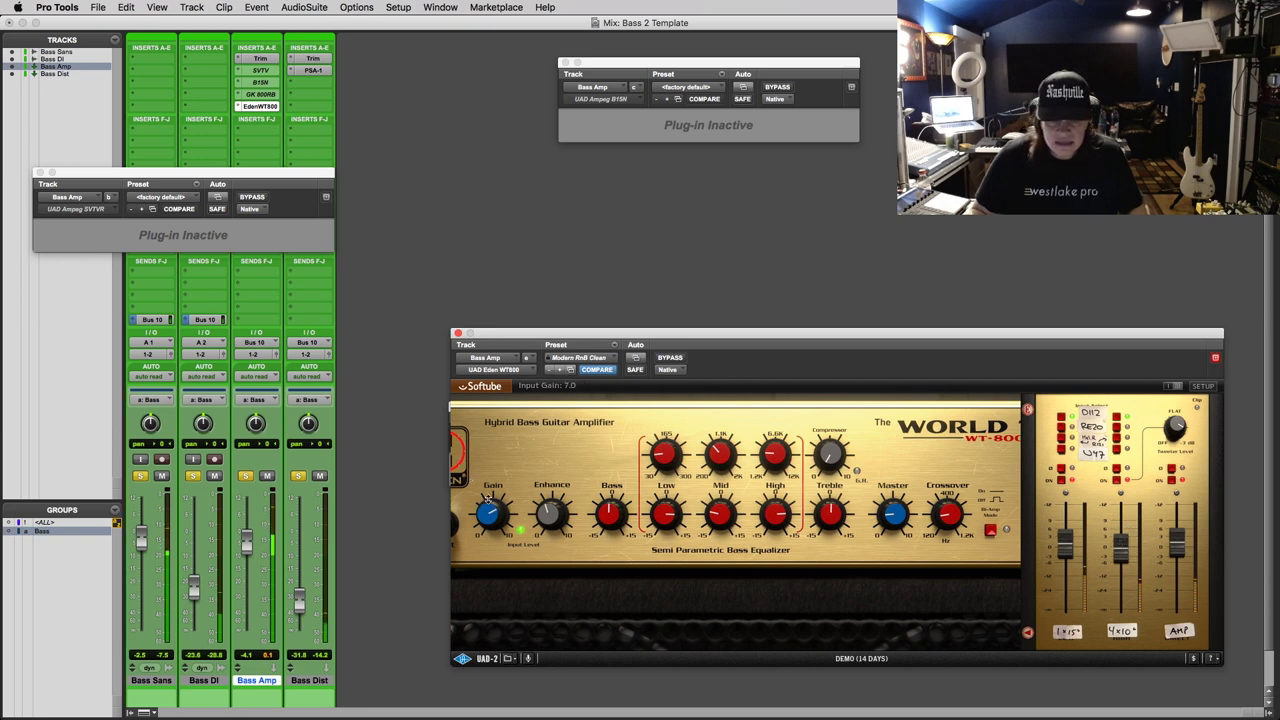
Set the Eden WT800's input gain to 6.5 and its crossover to 280 Hz
left_click_drag(490, 500, 490, 508)
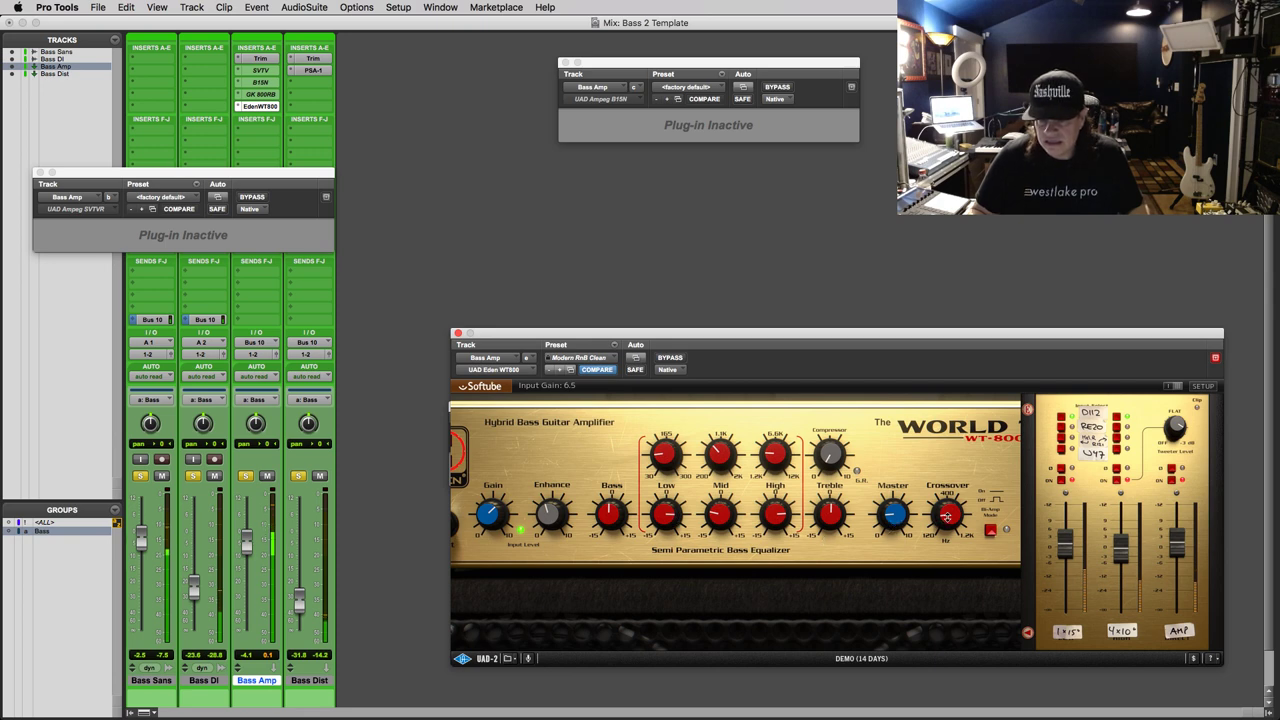
mouse_move(947, 516)
left_mouse_down()
mouse_move(955, 470)
mouse_move(947, 505)
left_mouse_up()
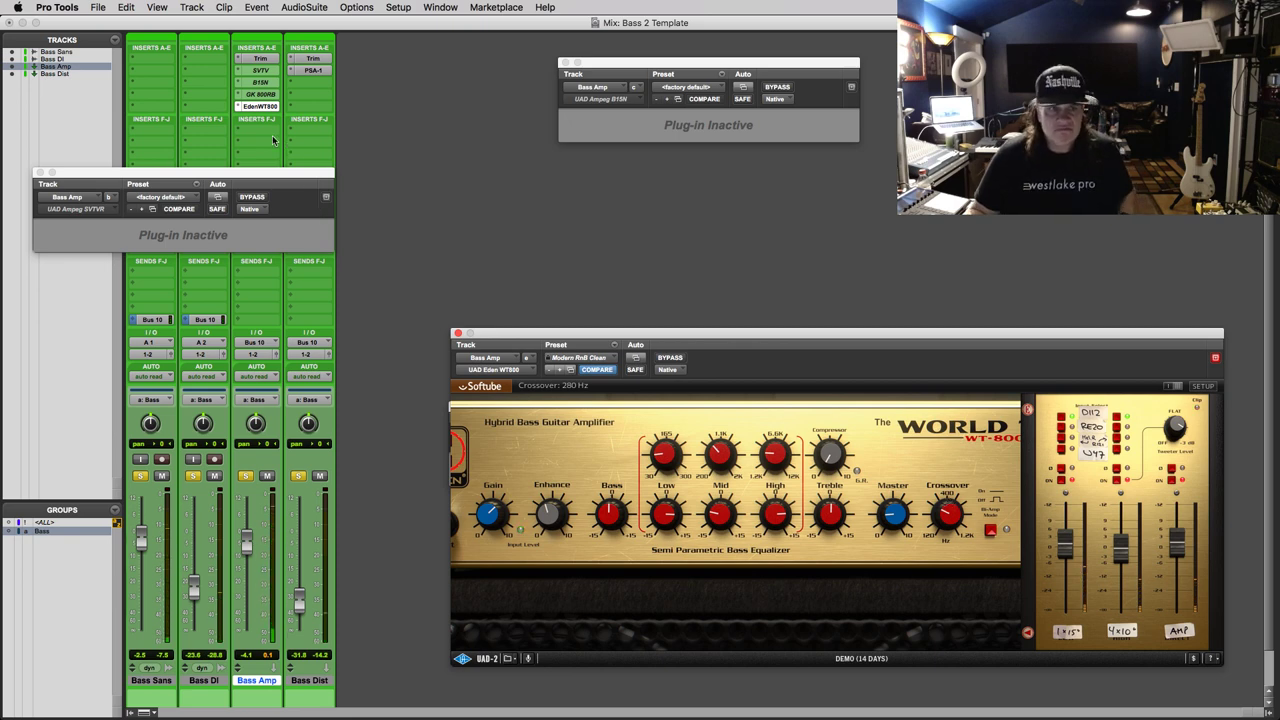
Switch Bass Amp from the Eden WT800 back to the Ampeg SVTVR and move the inactive Eden and GK windows off the amp
left_click(264, 107, "ctrl+super")
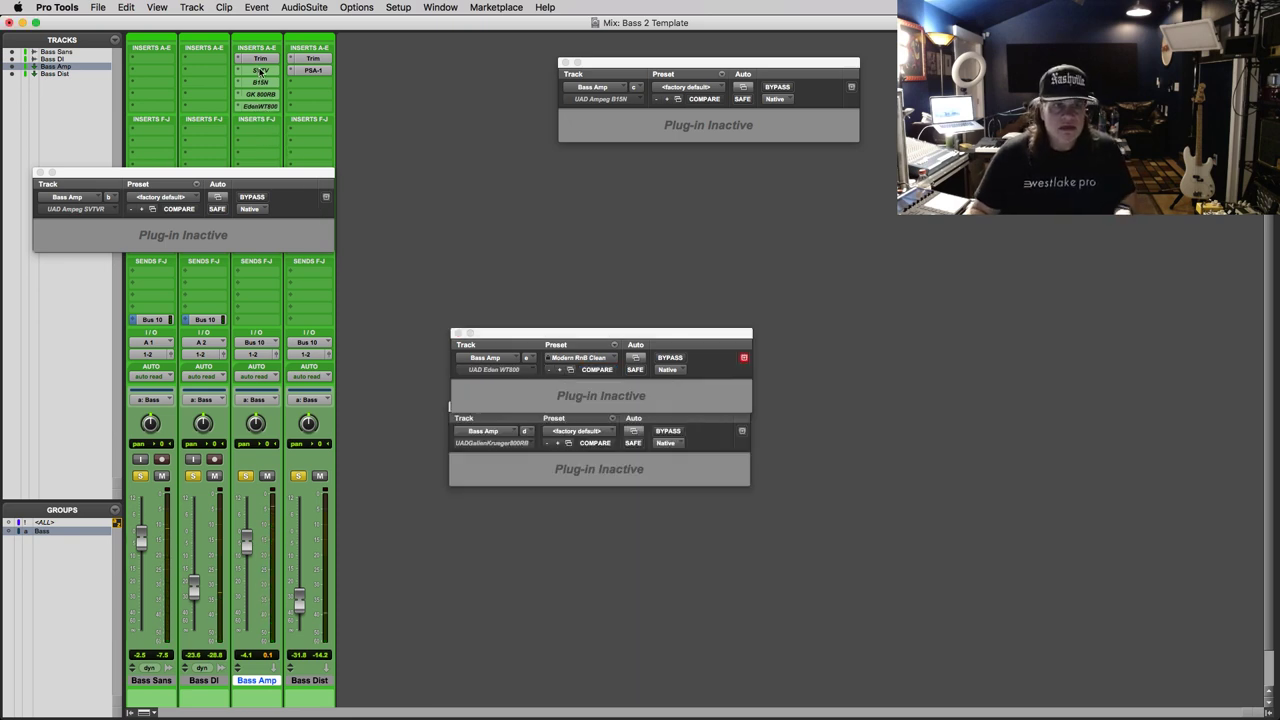
left_click(260, 71, "ctrl+super")
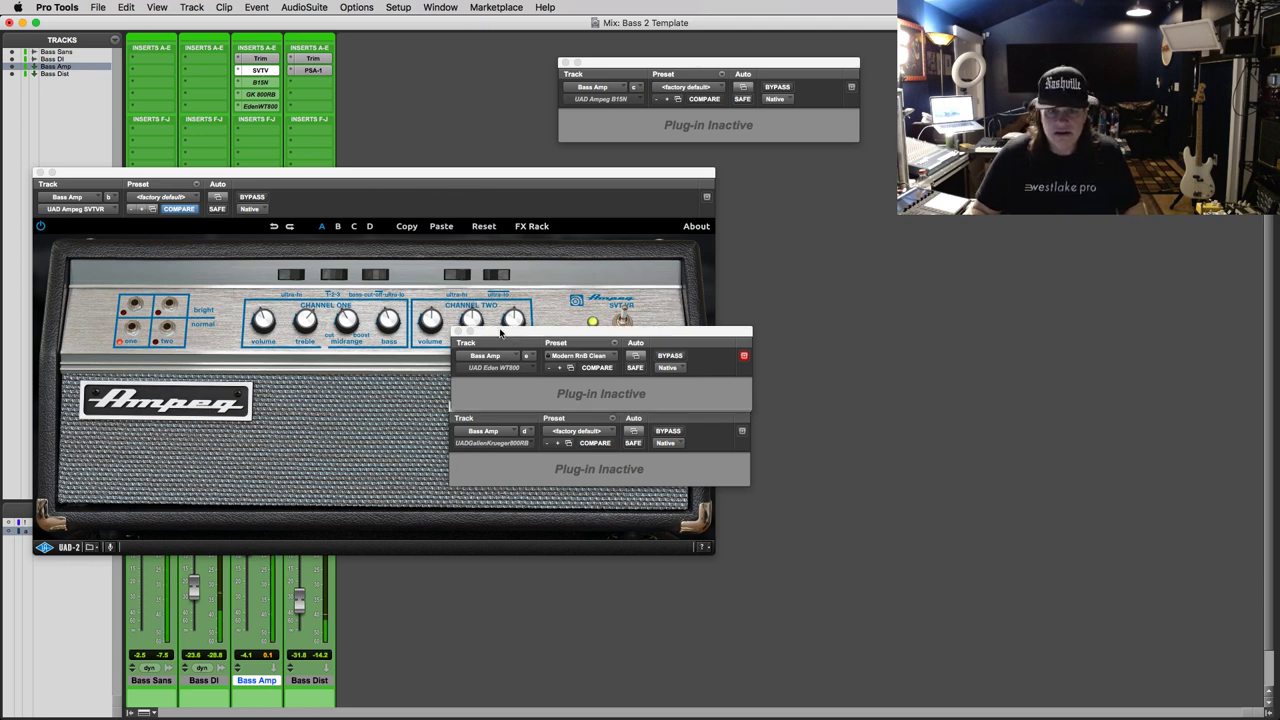
left_click_drag(498, 343, 774, 333)
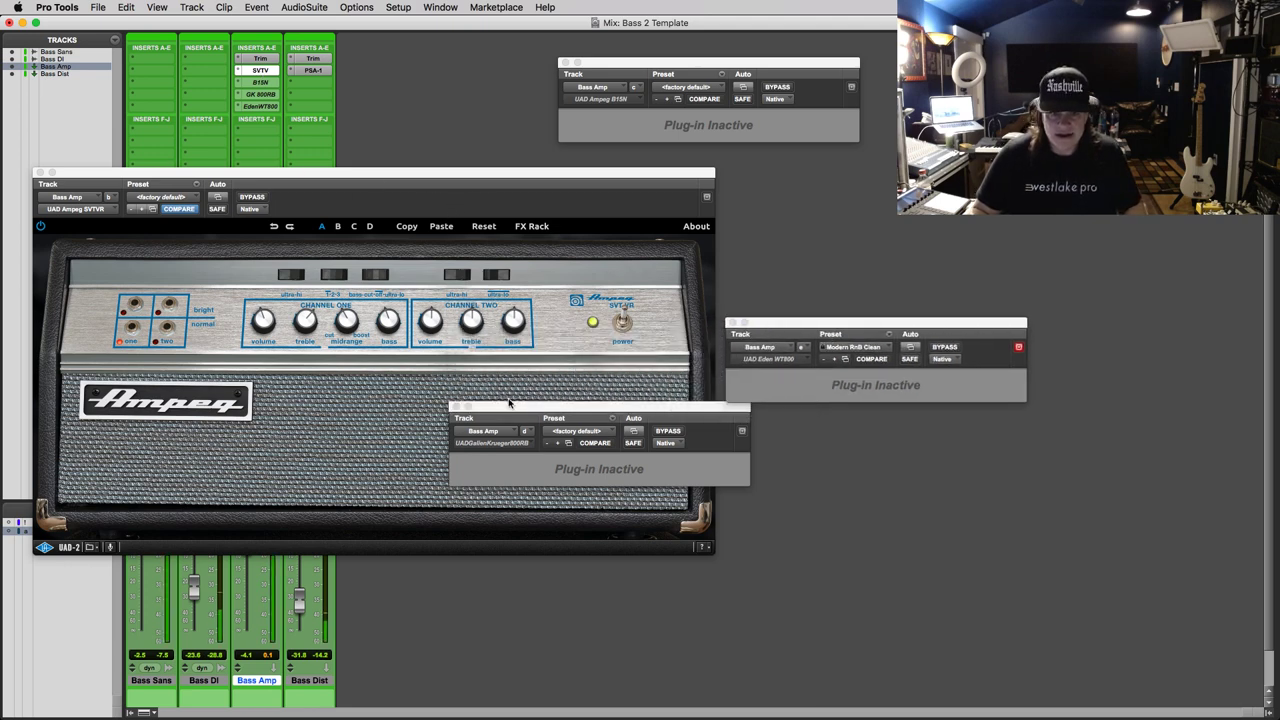
left_click_drag(510, 407, 786, 435)
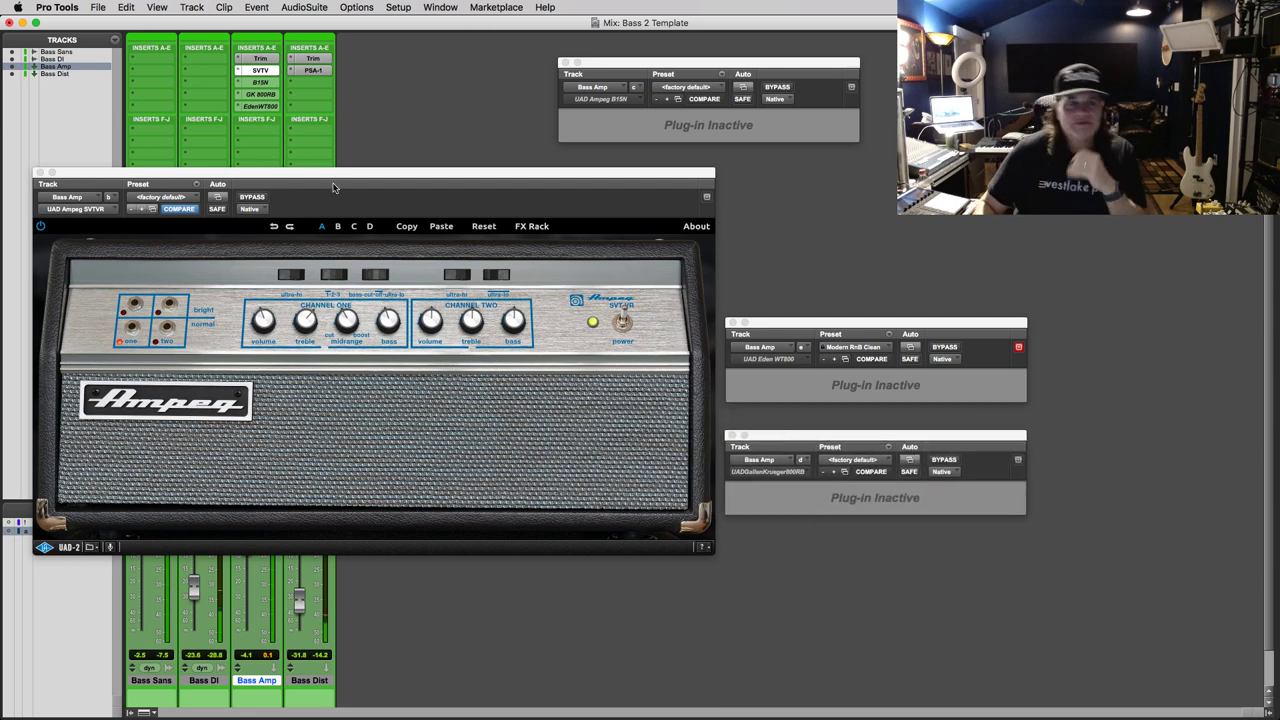
Switch Bass Amp from the Ampeg SVTVR to the B15N and move the inactive GK and Eden windows off the amp
left_click(262, 70, "ctrl+super")
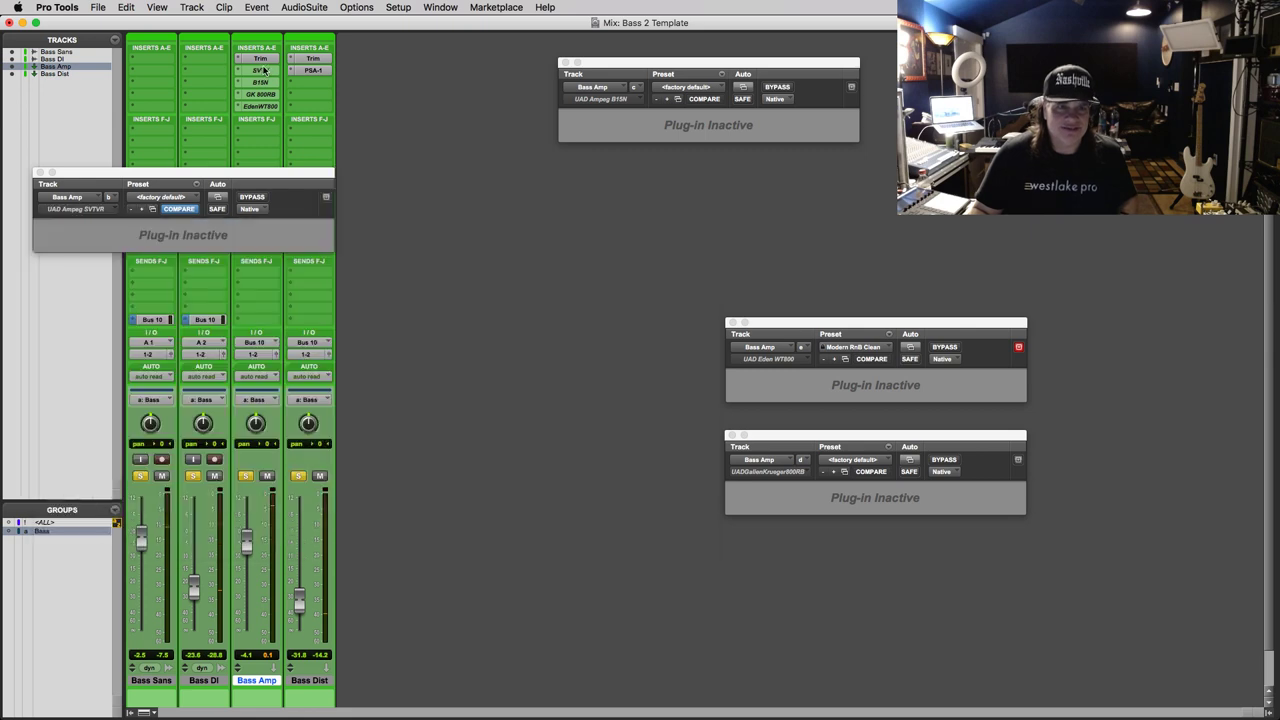
left_click(265, 83, "ctrl+super")
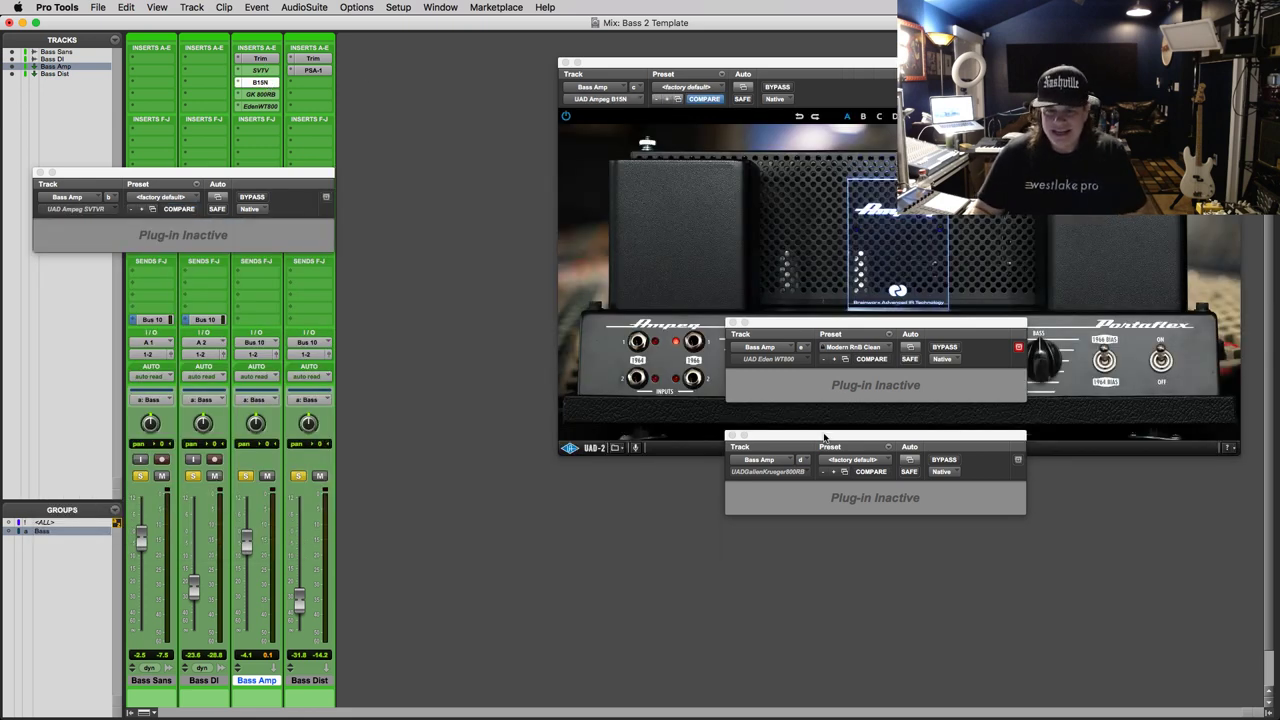
left_click_drag(826, 437, 818, 516)
left_click_drag(772, 326, 455, 480)
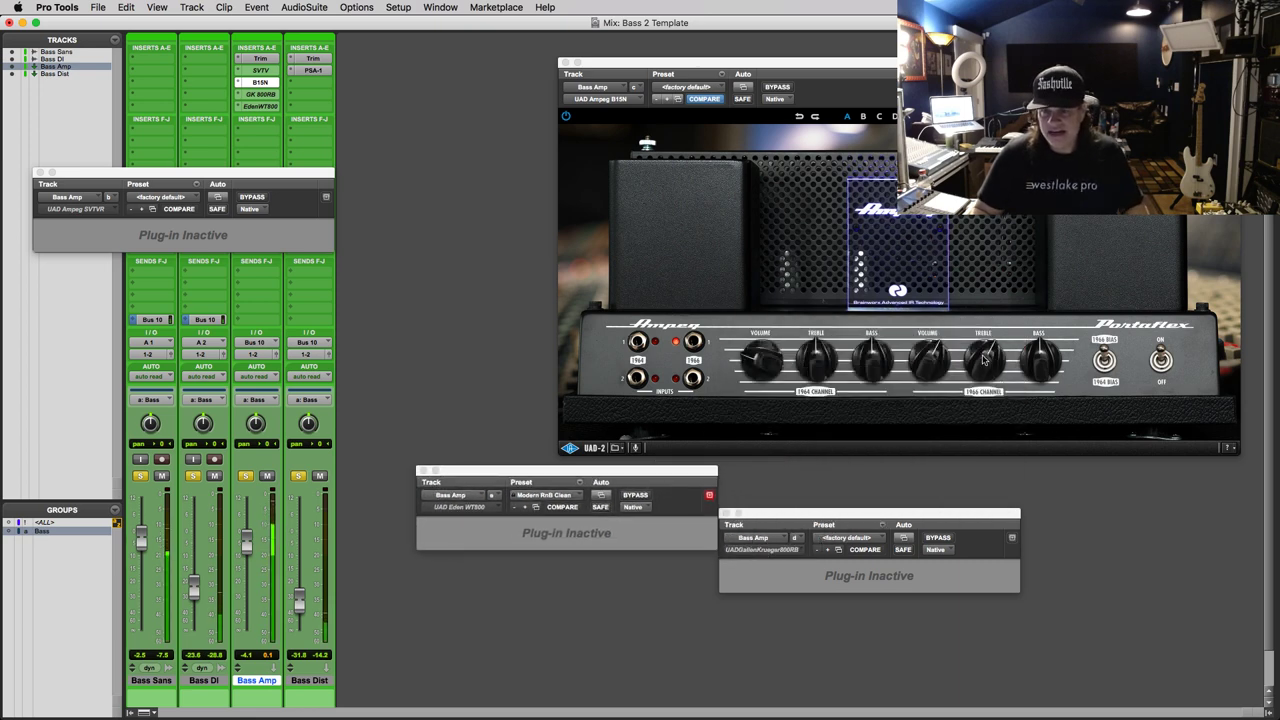
Compare the B15N's 1964 and 1966 bias settings by ear and leave the amp on the 1966 bias
left_click(983, 348)
left_click_drag(983, 345, 1025, 350)
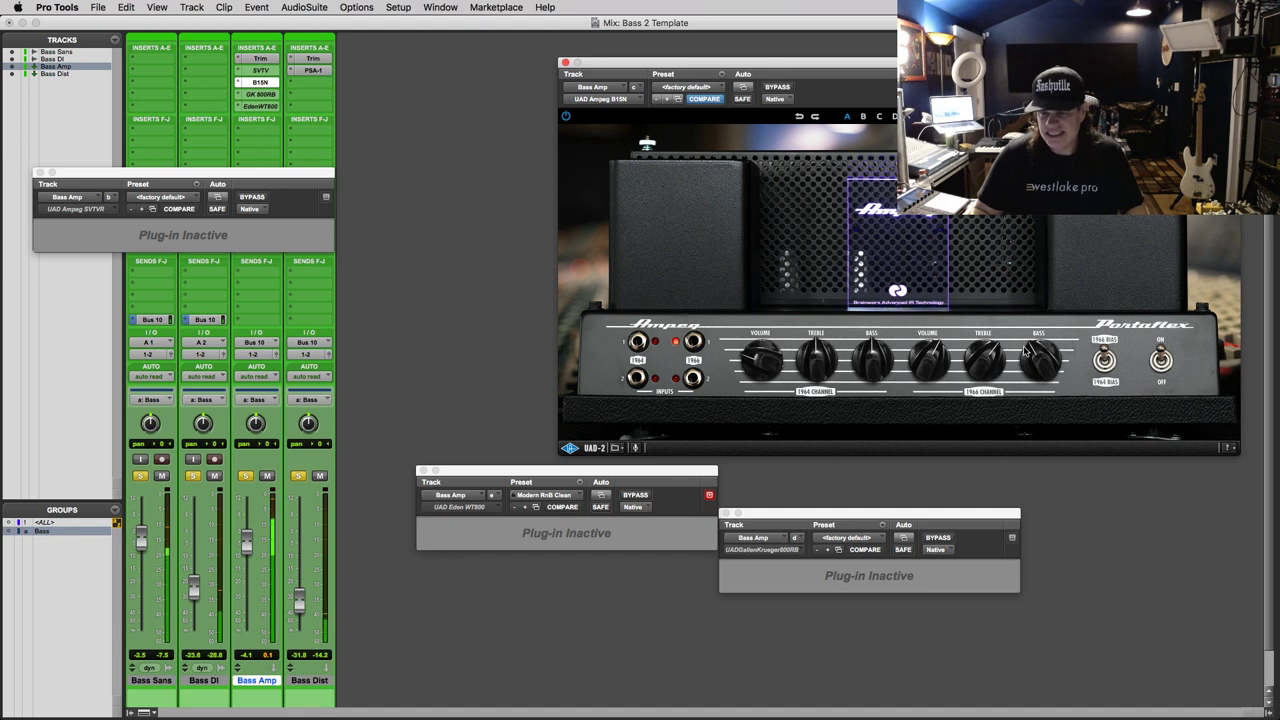
left_click(1106, 362)
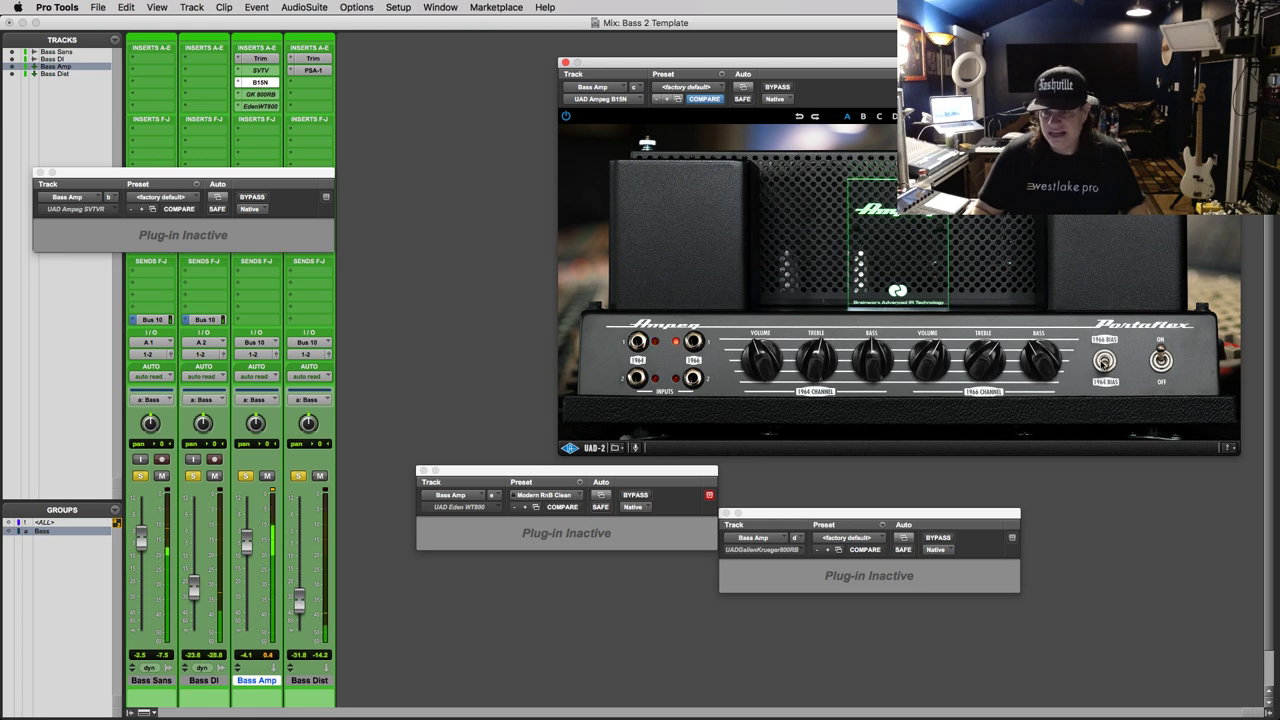
left_click_drag(985, 373, 985, 378)
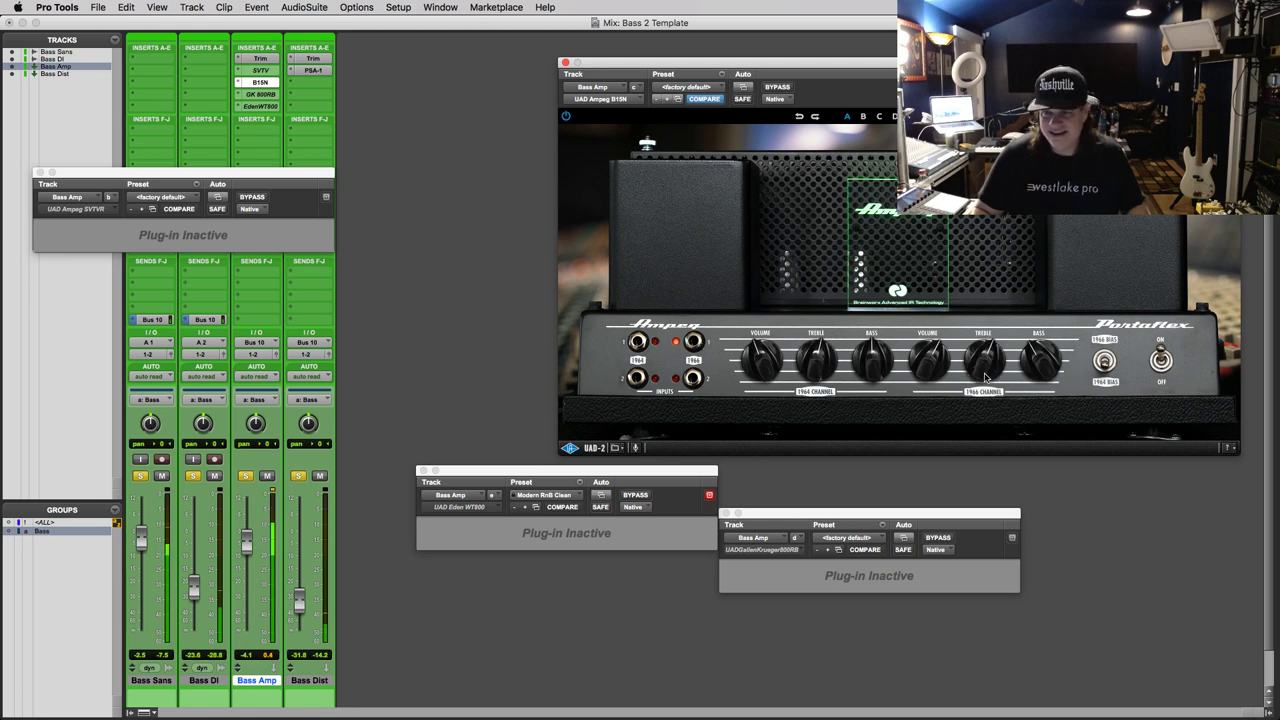
left_click(1105, 359)
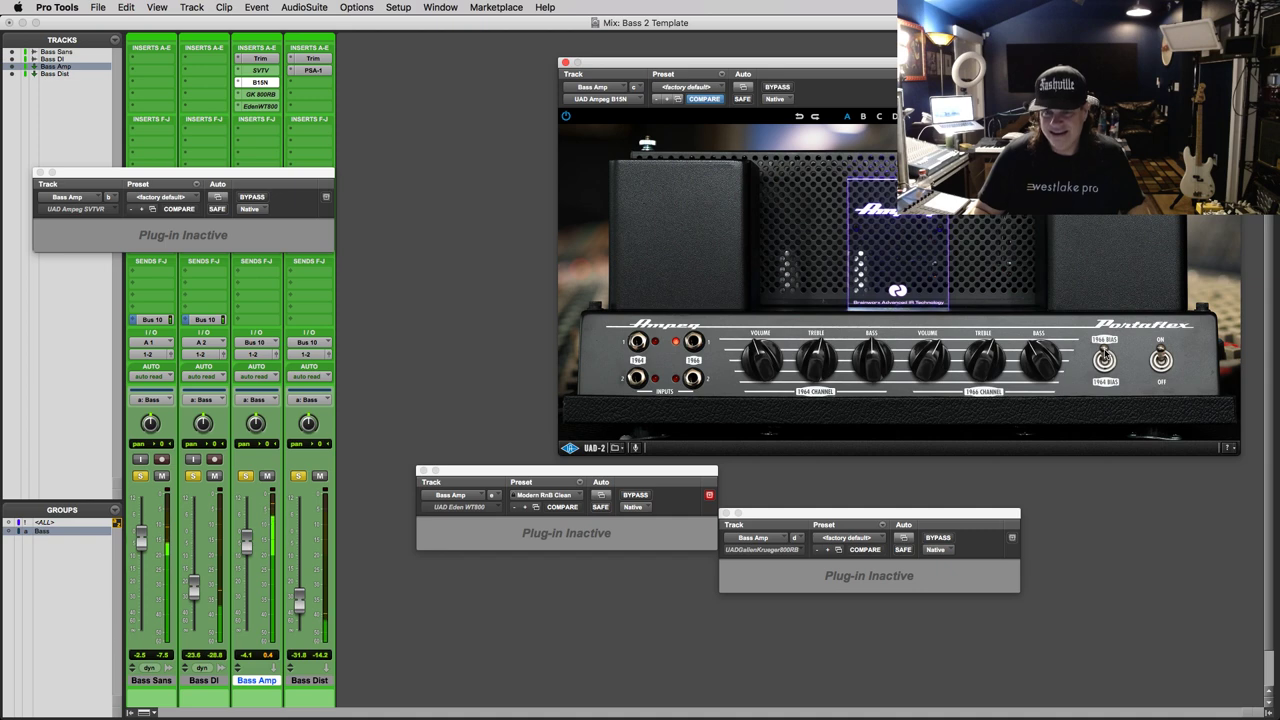
left_click(1106, 364)
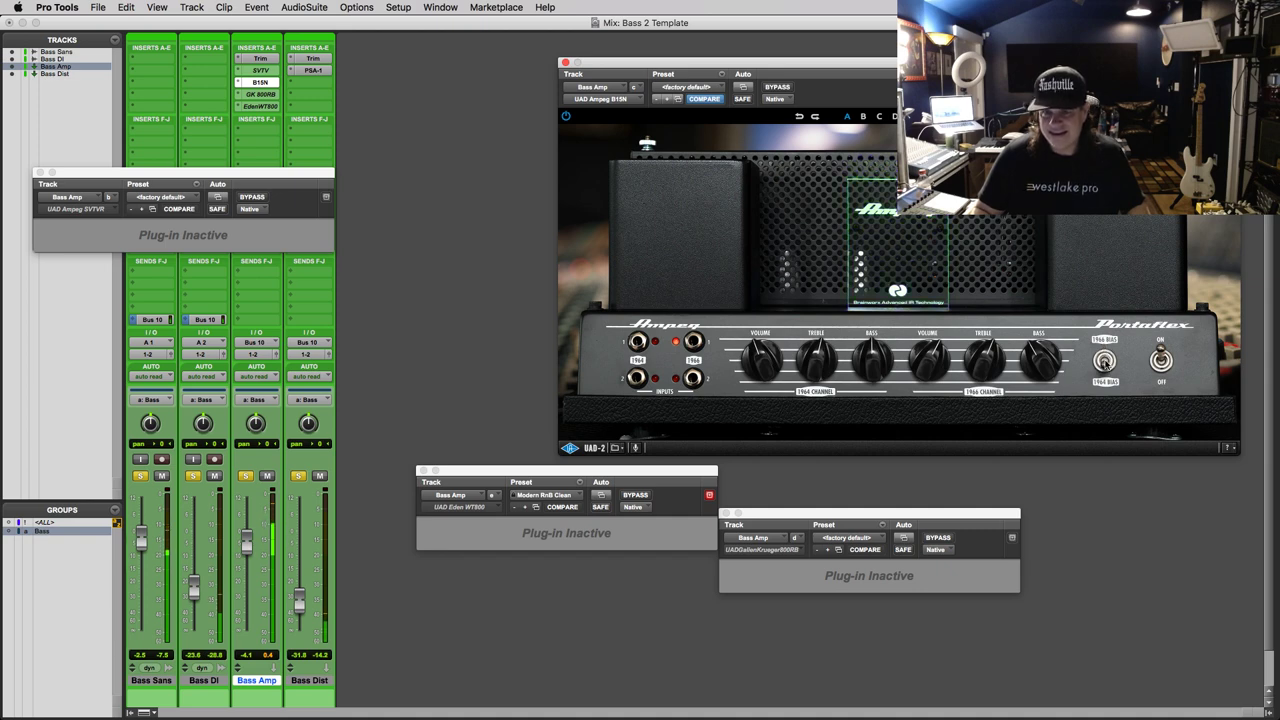
left_click(1106, 362)
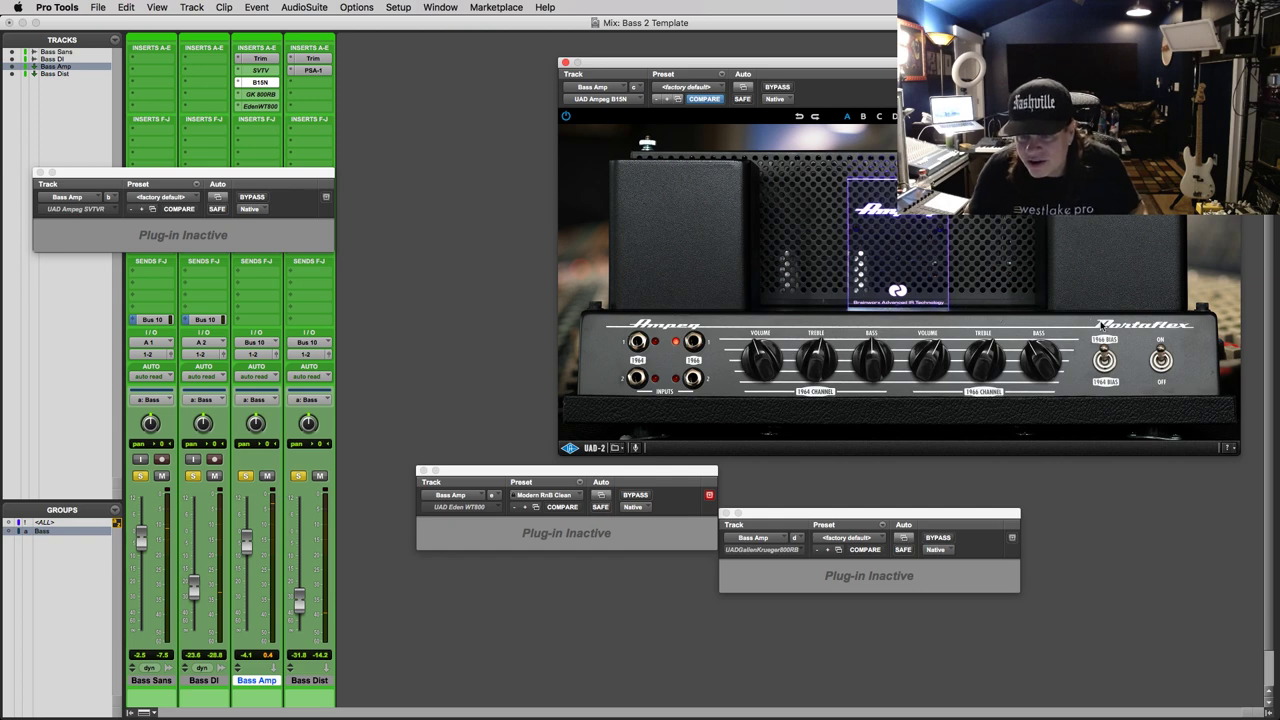
left_click(1106, 362)
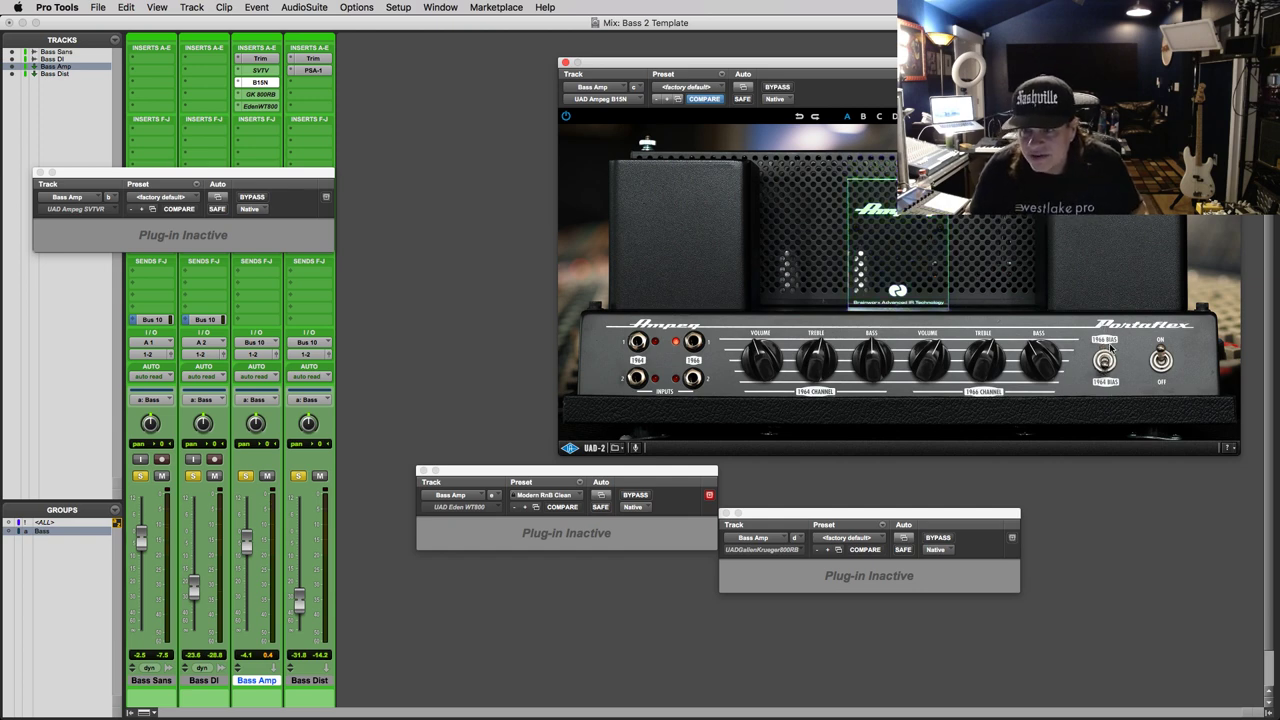
left_click(1108, 348)
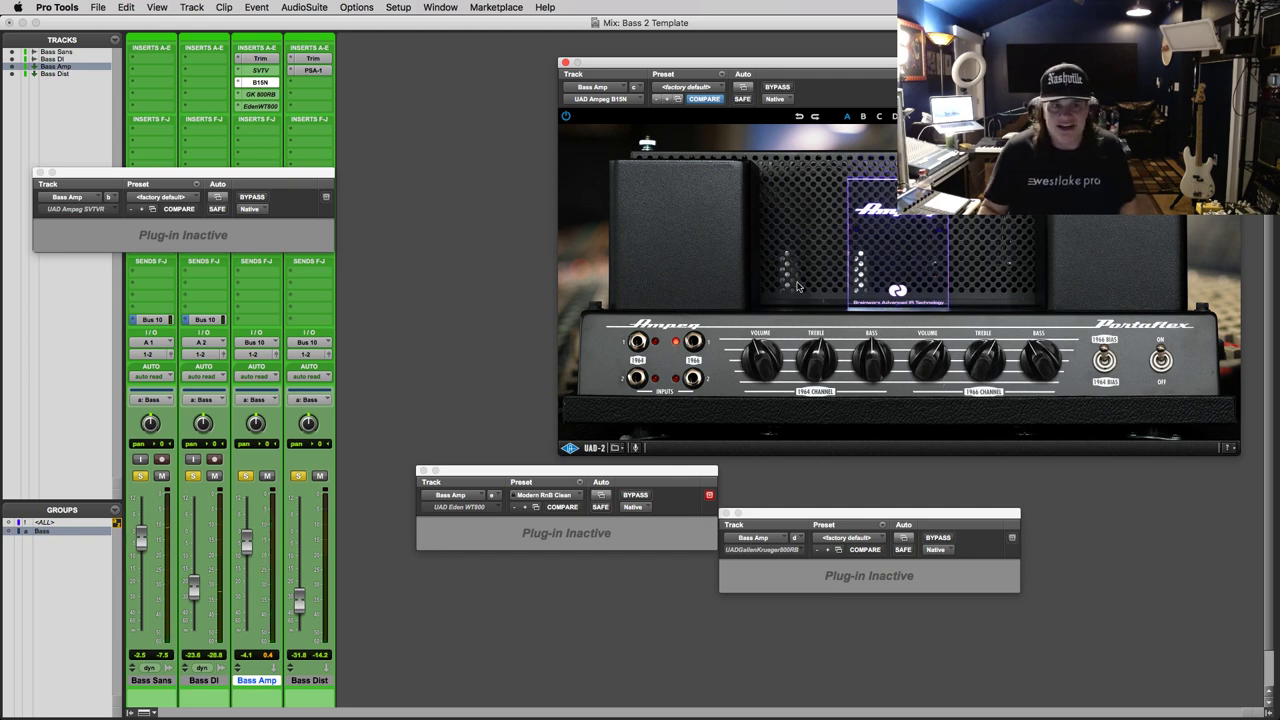
Switch Bass Amp from the B15N to the GK 800RB and move its window fully into view
left_click(258, 83, "ctrl+super")
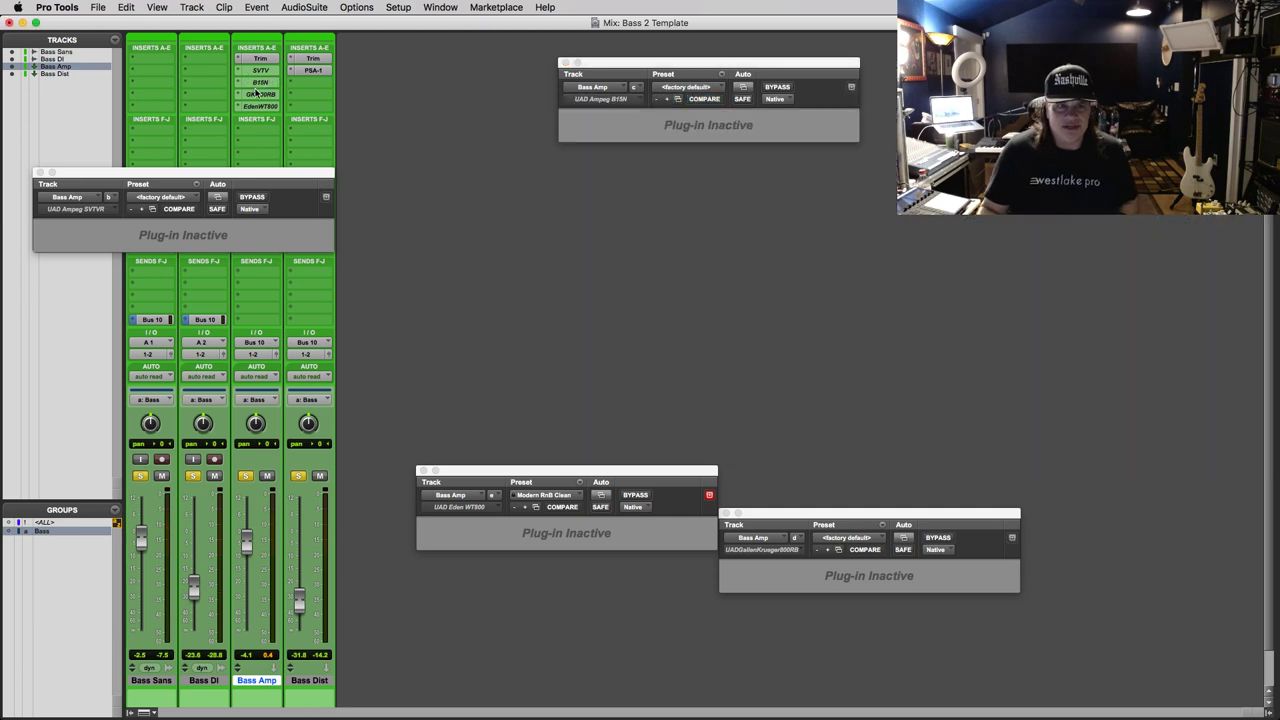
left_click(258, 94, "ctrl+super")
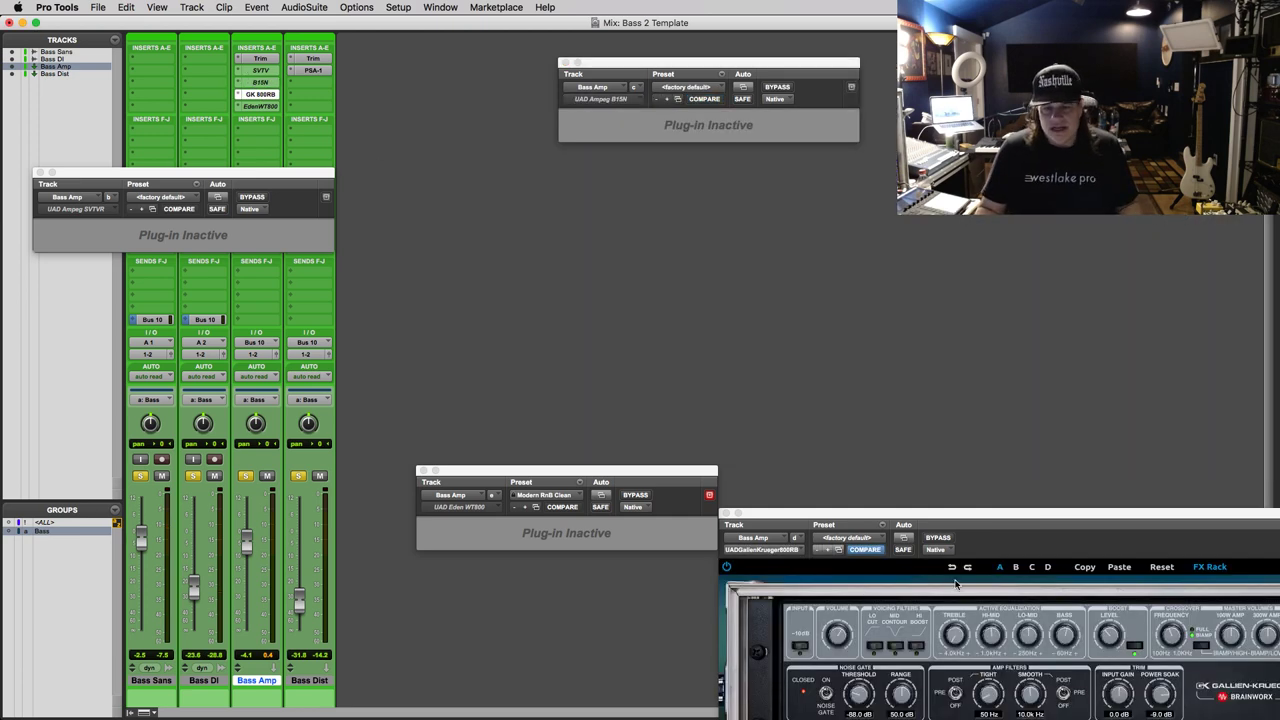
left_click_drag(880, 510, 709, 385)
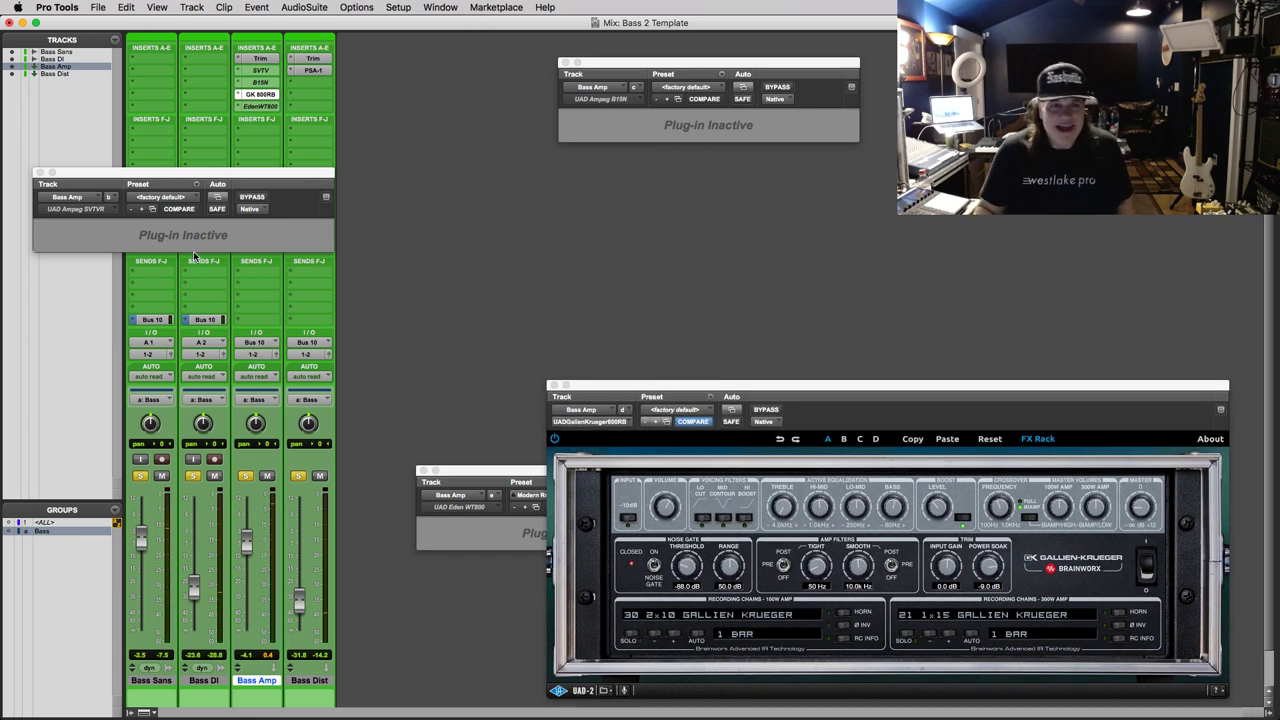
Audition the Eden WT800 on Bass Amp in place of the GK 800RB, and return to the Ampeg SVTVR
left_click(262, 95, "ctrl+super")
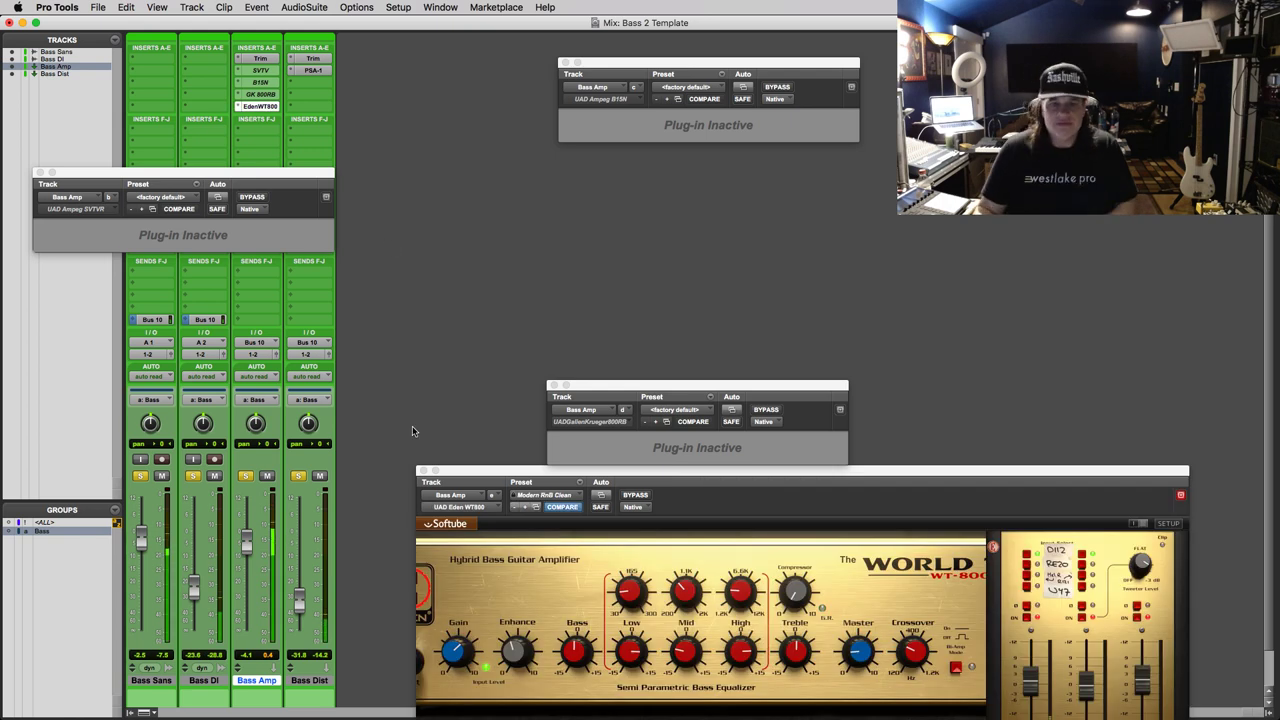
left_click_drag(486, 470, 465, 408)
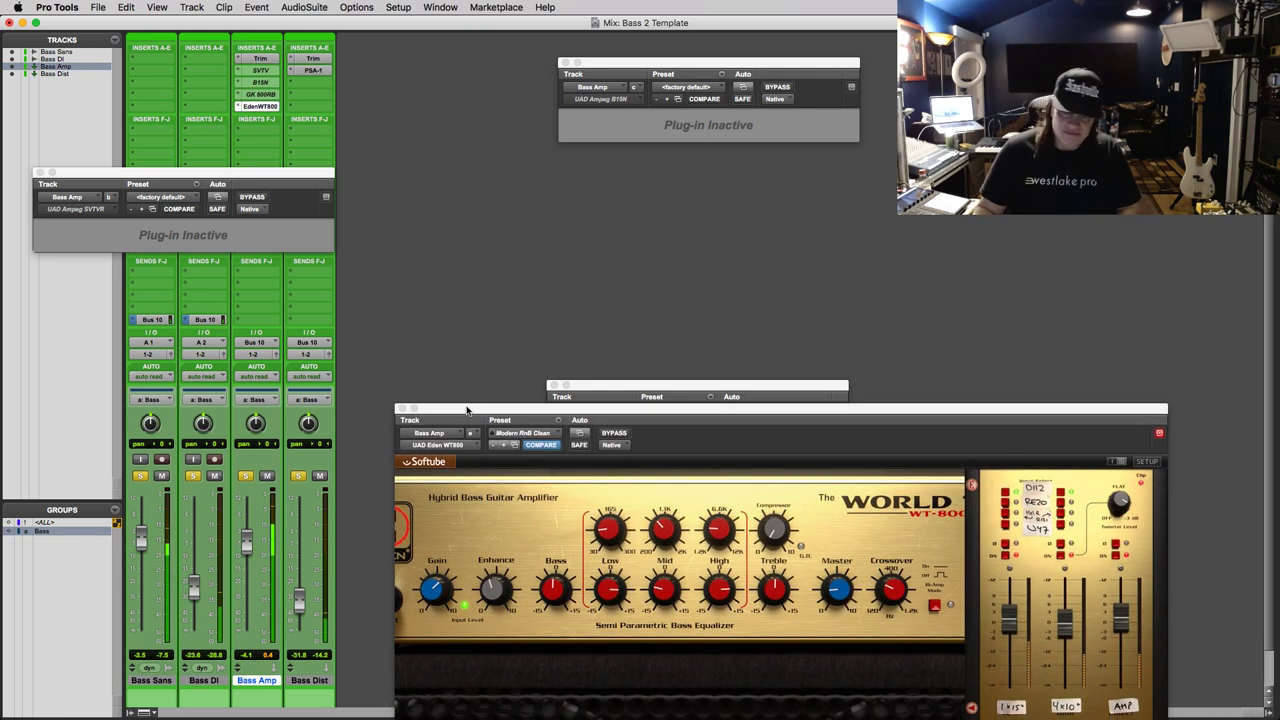
left_click(258, 106, "ctrl+super")
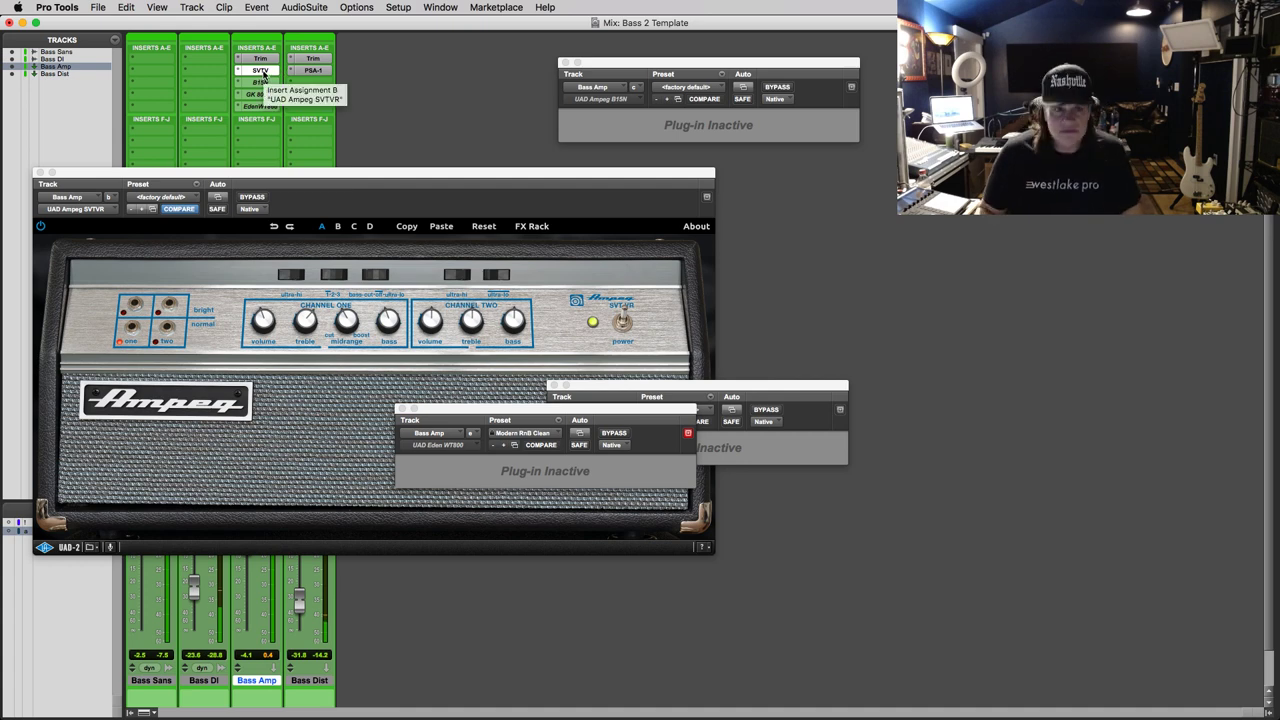
Switch Bass Amp from the SVTVR to the B15N and move the inactive GK and Eden windows below the amp
left_click(264, 76, "ctrl+super")
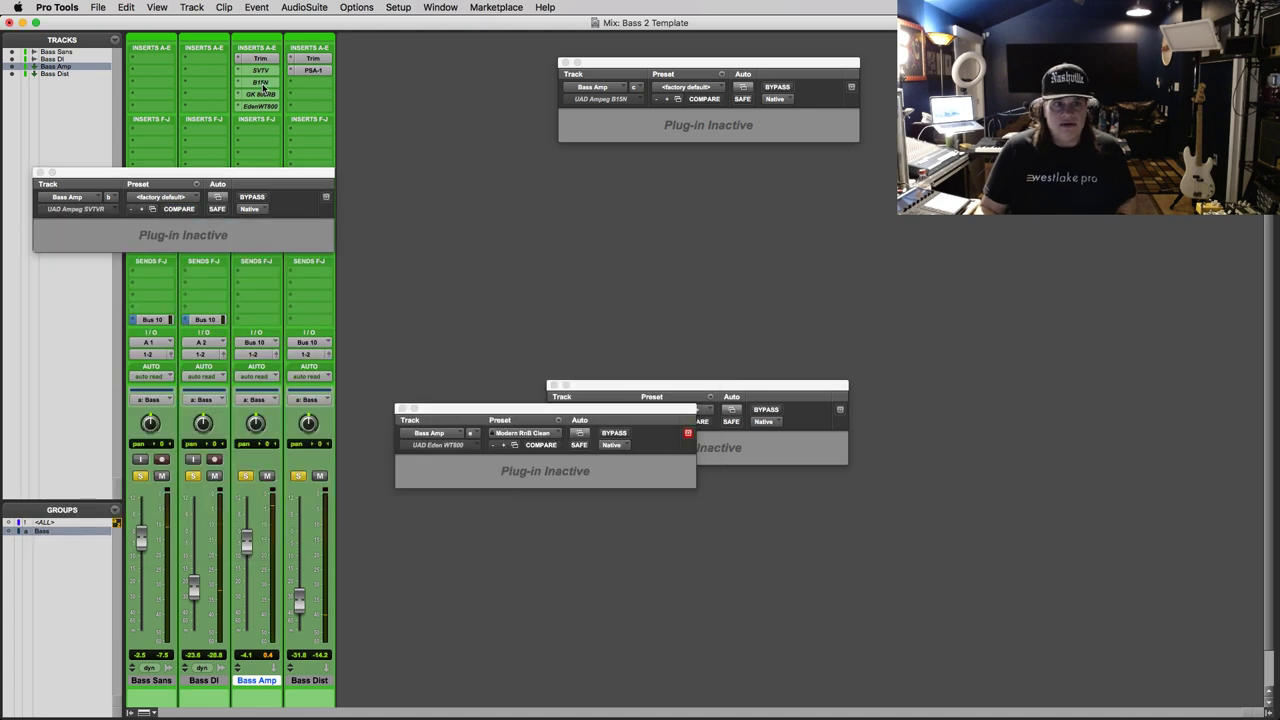
left_click(263, 84, "ctrl+super")
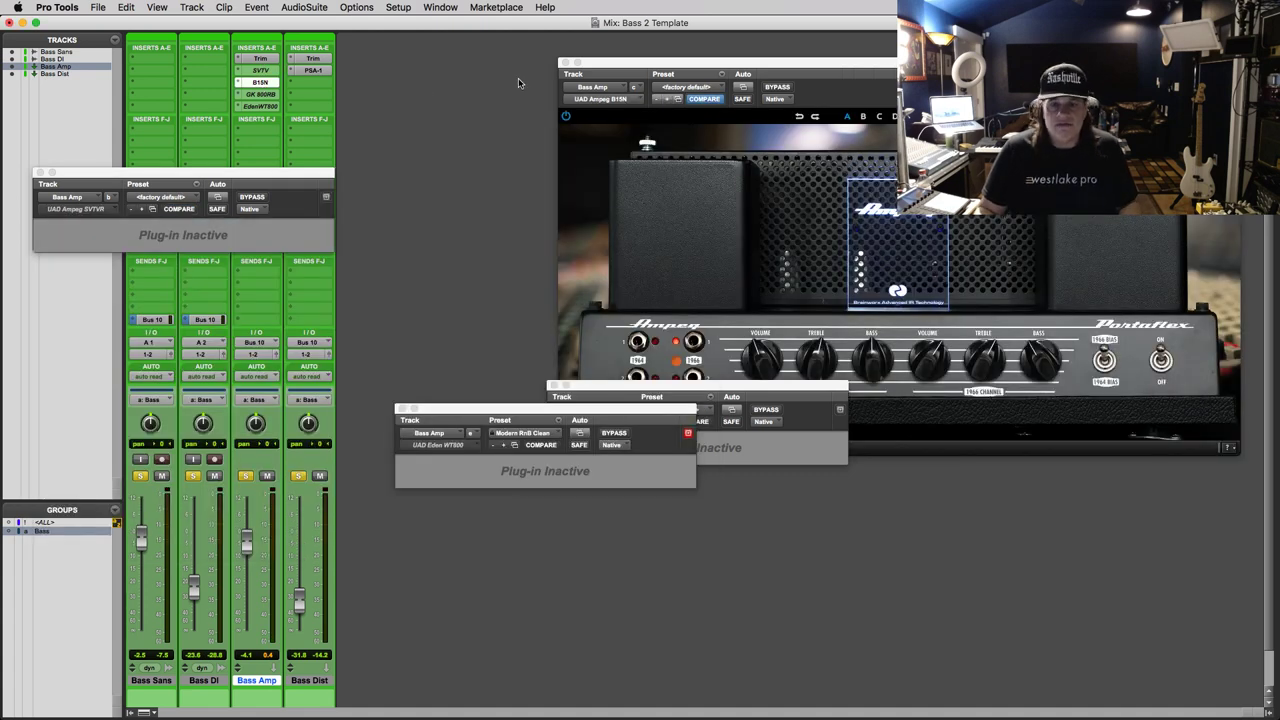
left_click_drag(642, 390, 892, 504)
left_click_drag(654, 410, 704, 472)
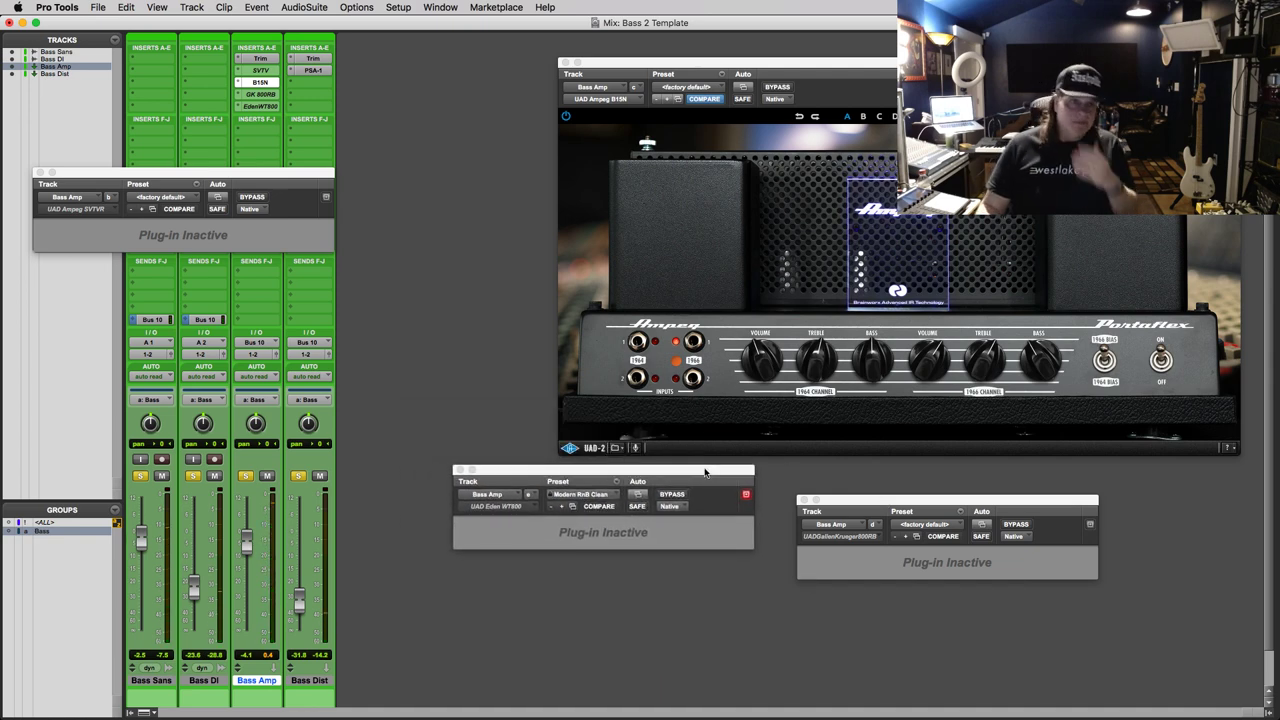
Remove the inactive Eden WT800 plug-in from the Bass Amp track's inserts
left_click(240, 108)
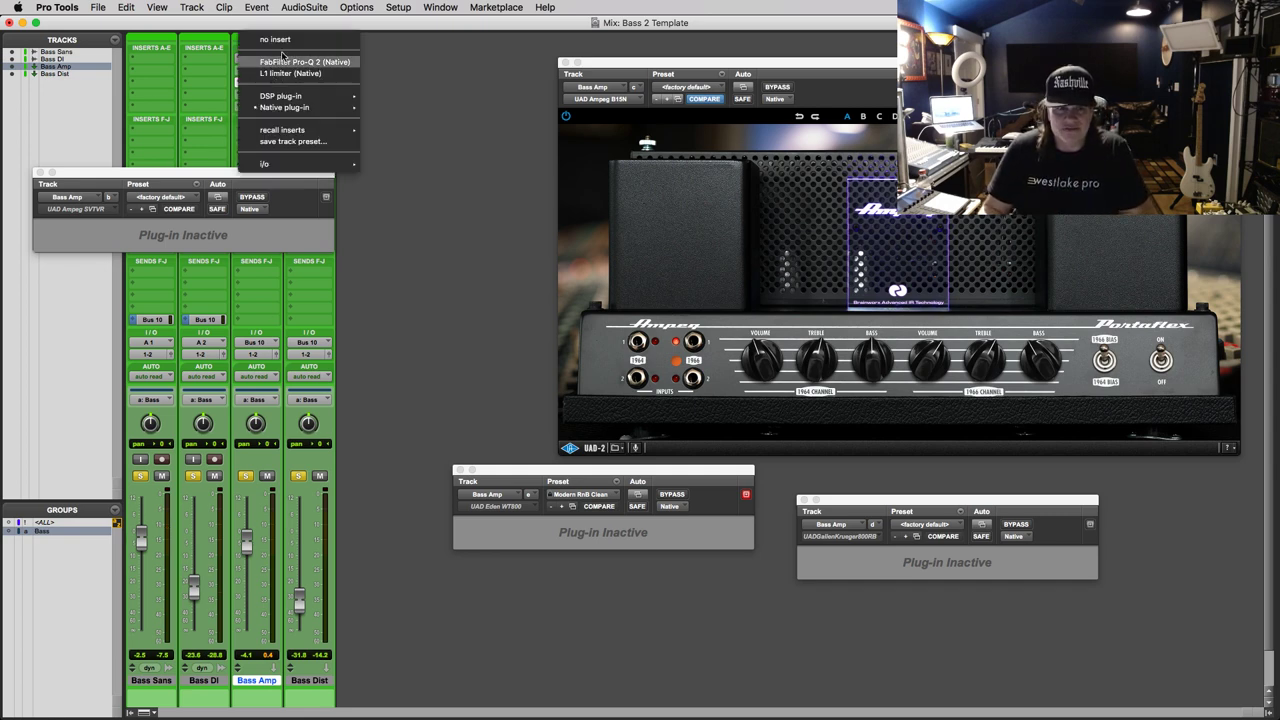
left_click(252, 42)
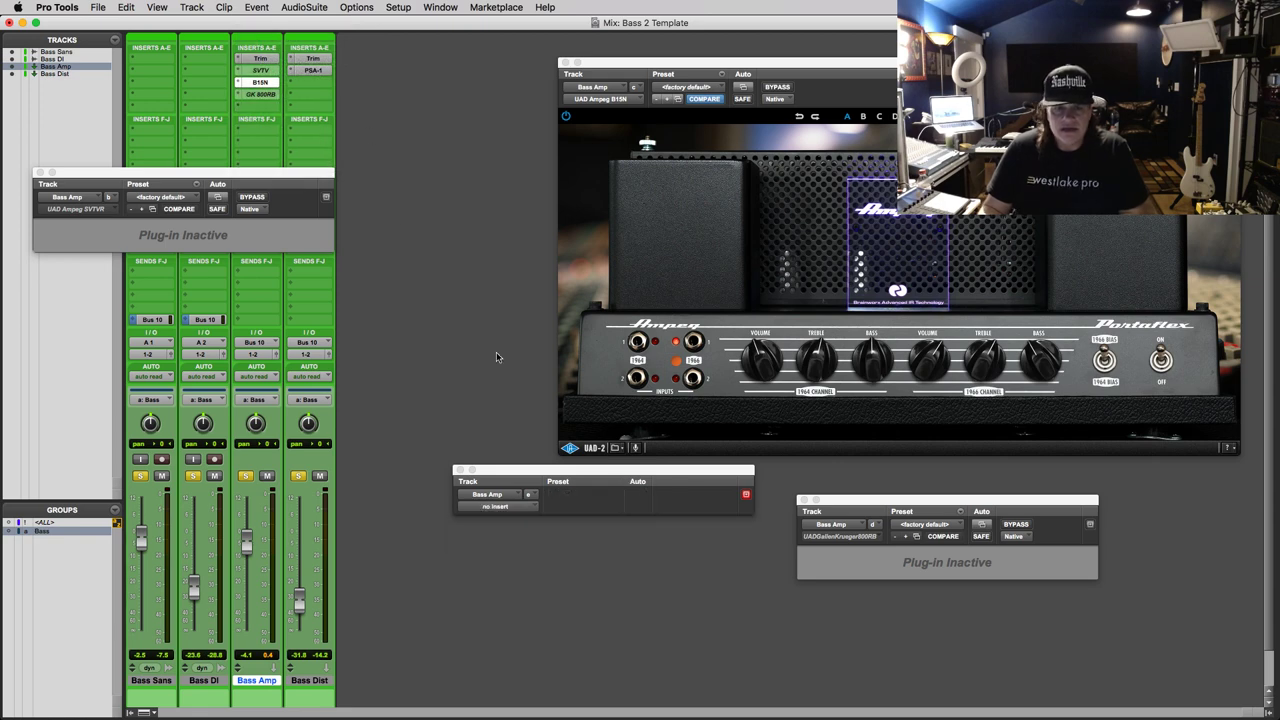
Deactivate the B15N on Bass Amp, activate the GK 800RB instead and bring its whole window into view
left_click(258, 84, "ctrl+super")
left_click(258, 94, "ctrl+super")
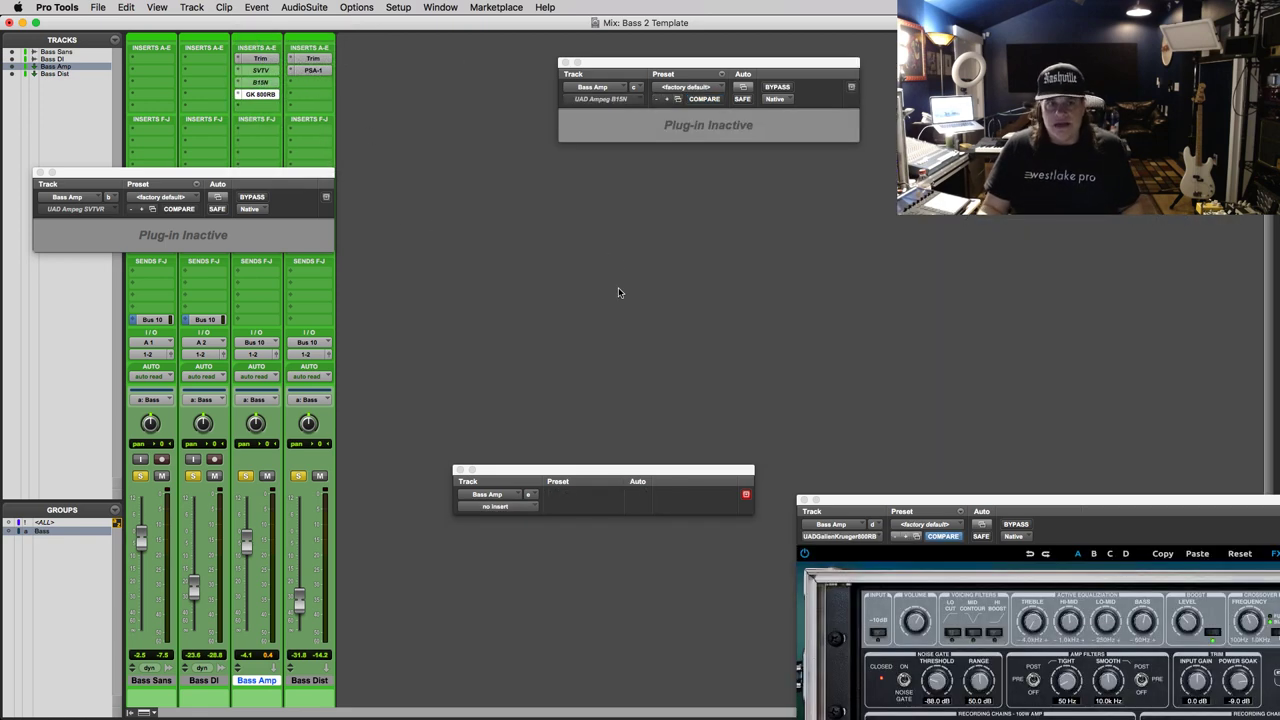
left_click_drag(870, 508, 580, 389)
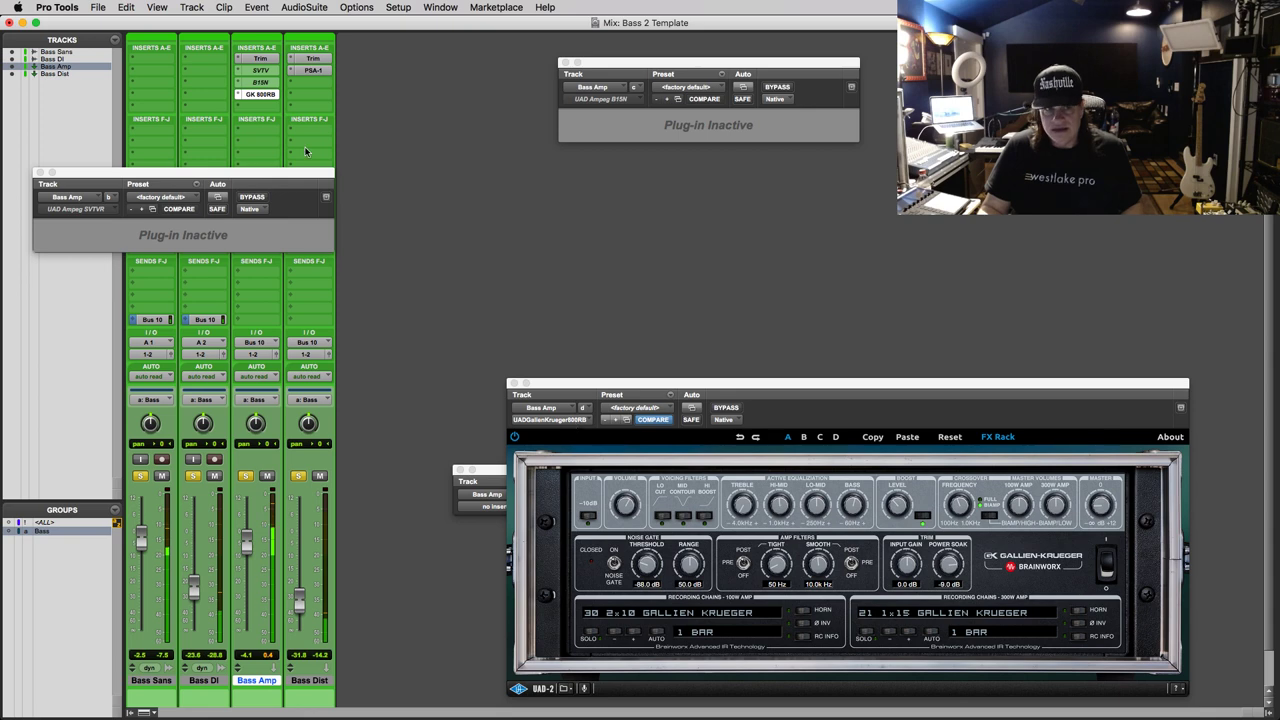
Switch Bass Amp from the GK 800RB to the SVTVR and move the inactive GK and empty insert windows off the amp
left_click(262, 94, "ctrl+super")
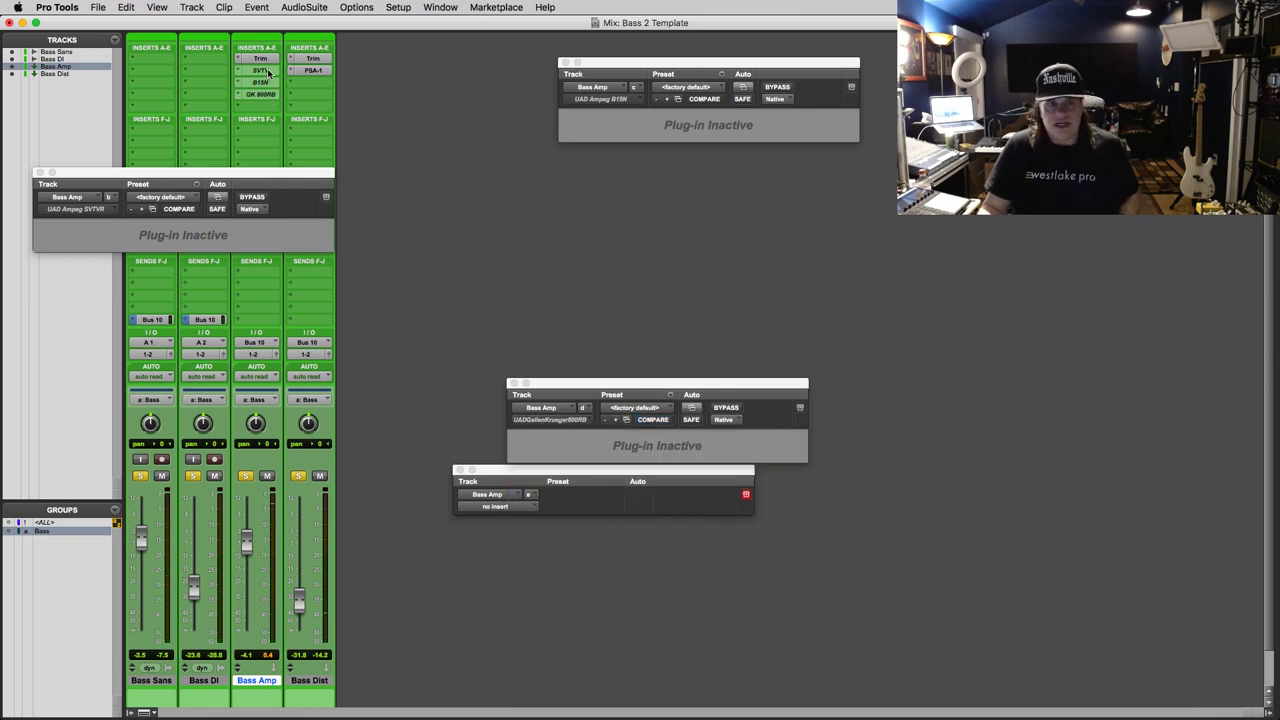
left_click(262, 71, "ctrl+super")
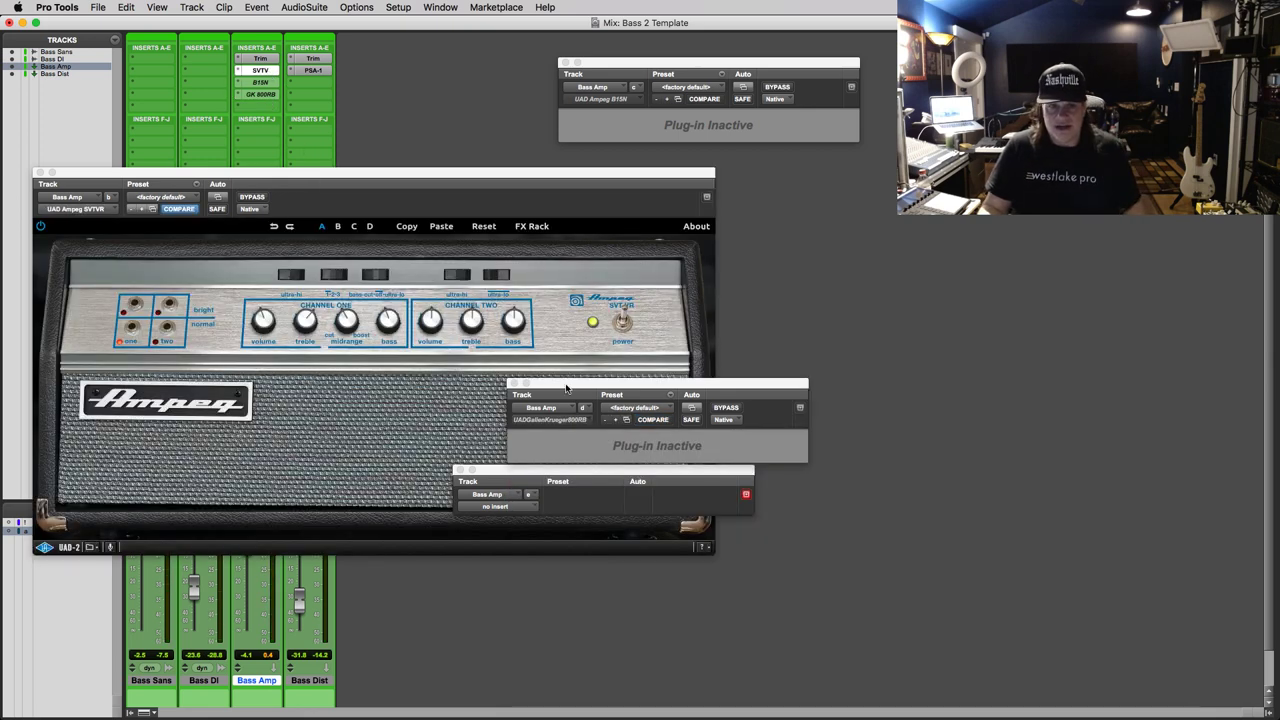
left_click_drag(564, 387, 785, 399)
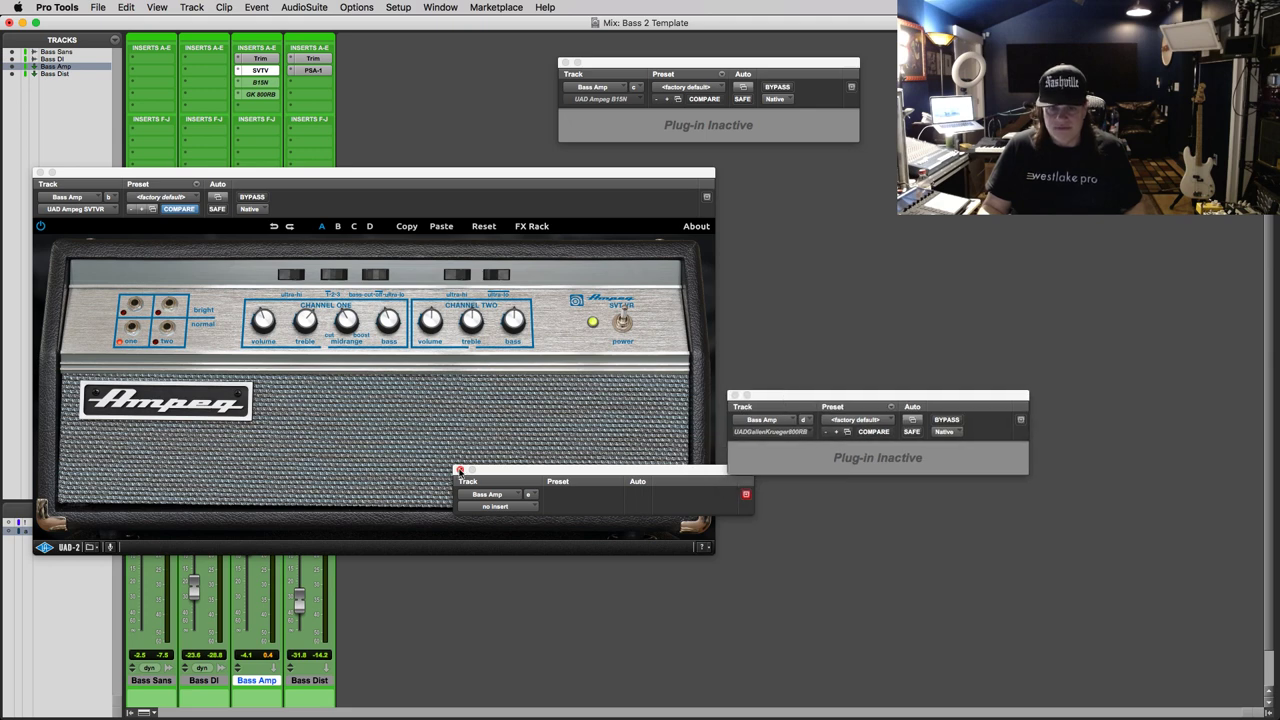
left_click_drag(488, 475, 793, 516)
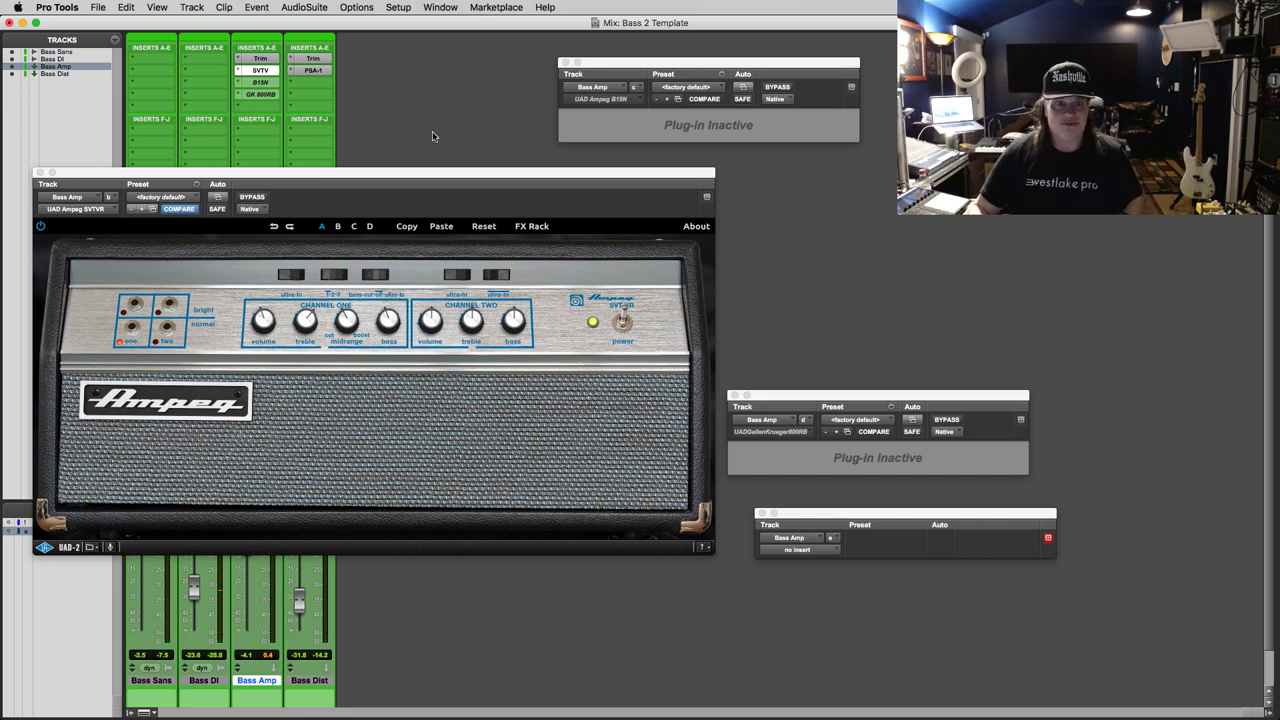
Audition the B15N in place of the SVTVR, leave all three Bass Amp amps inactive, and close the empty insert window
left_click(257, 72, "ctrl+super")
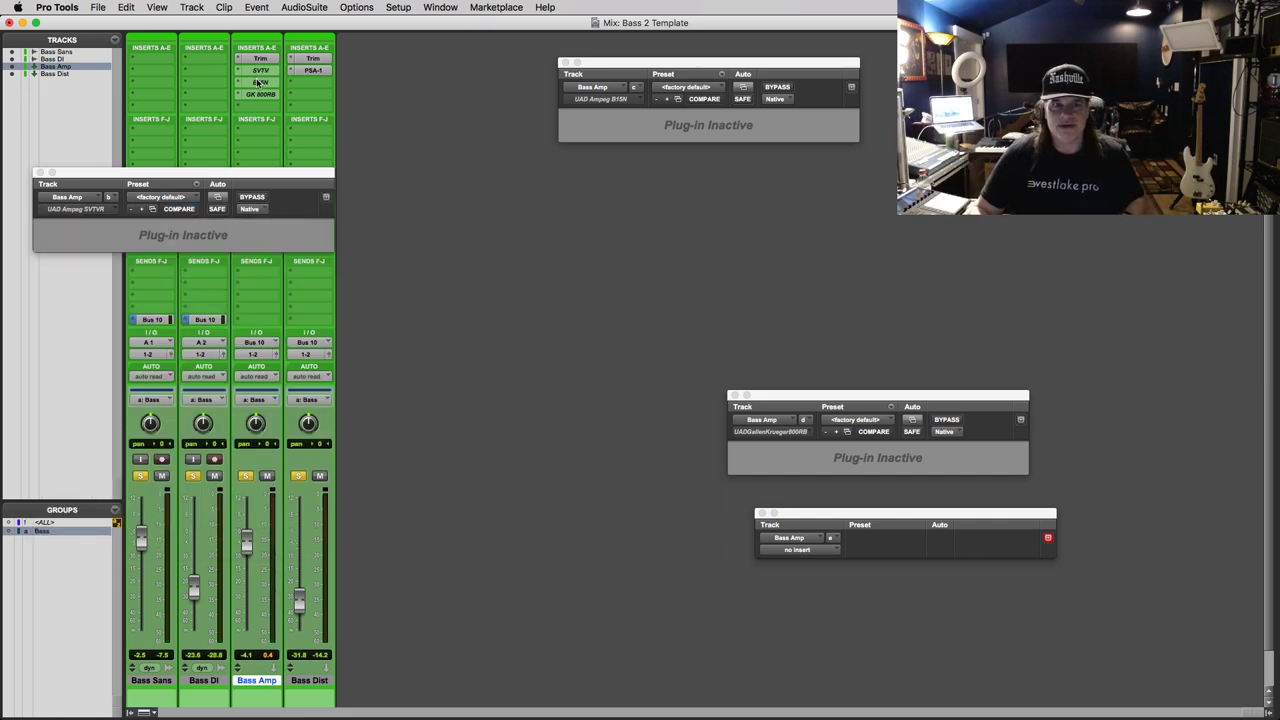
left_click(258, 82, "ctrl+super")
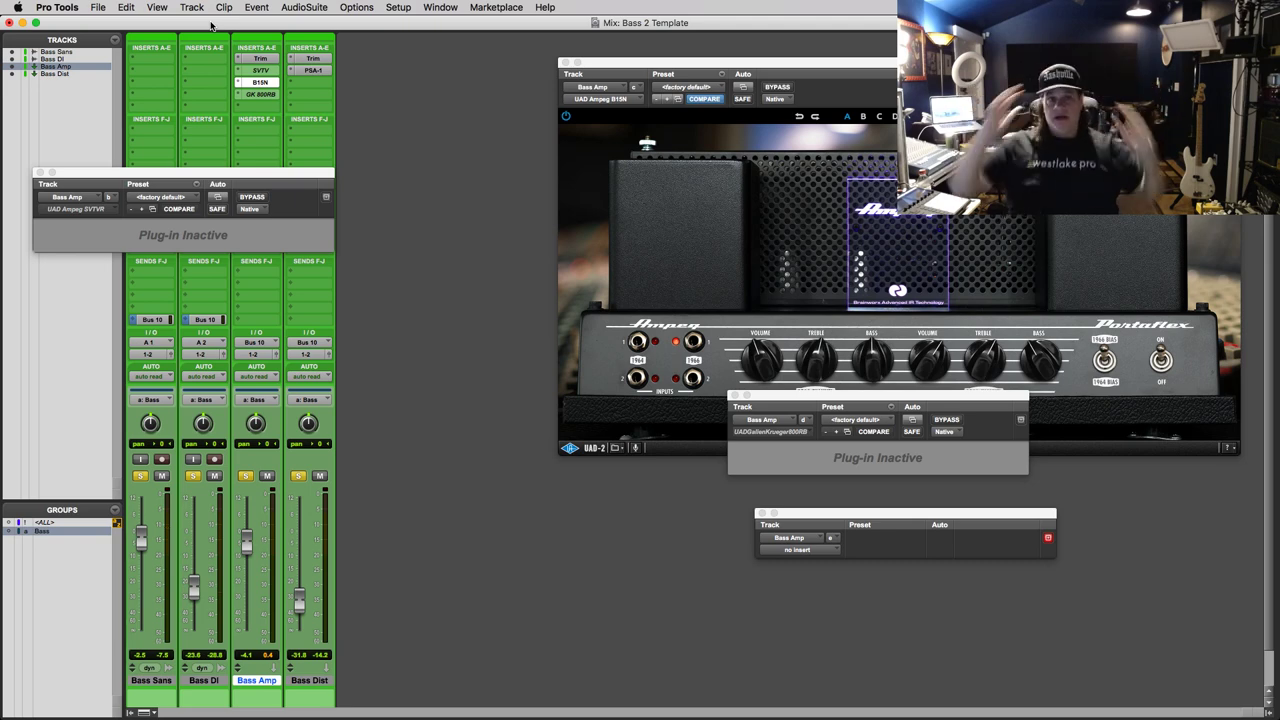
left_click(272, 84, "ctrl+super")
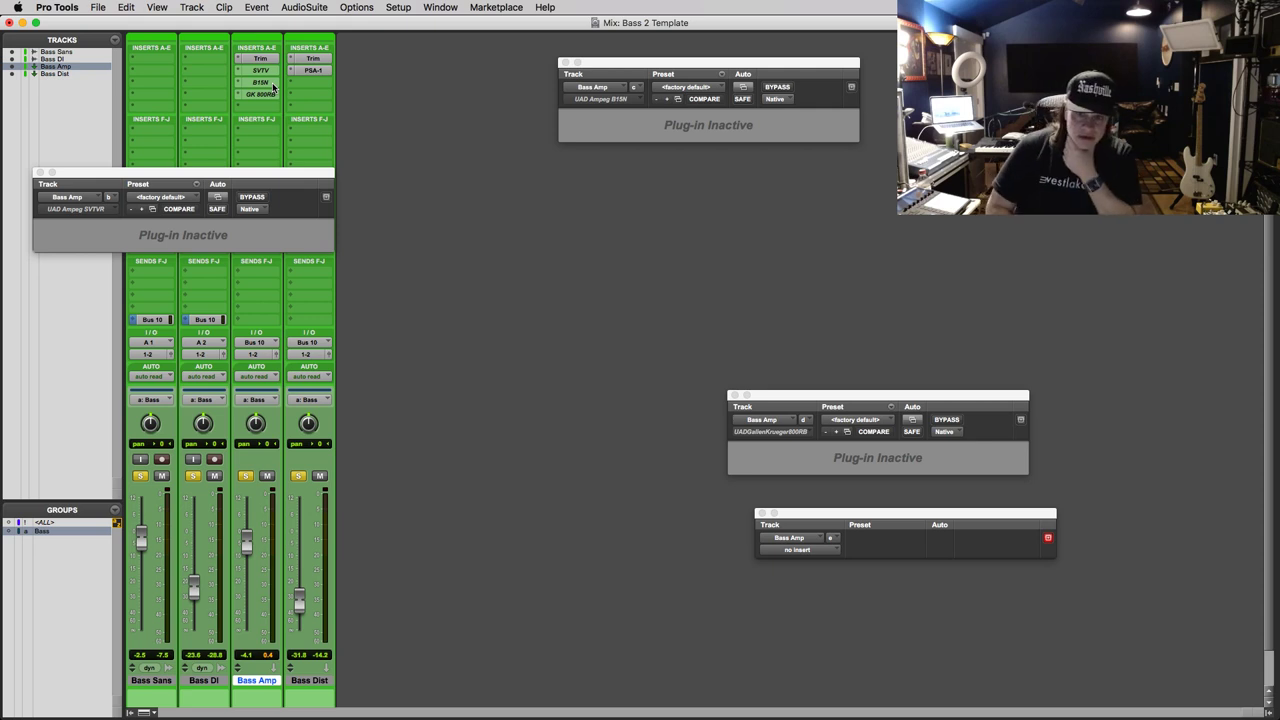
left_click(760, 513)
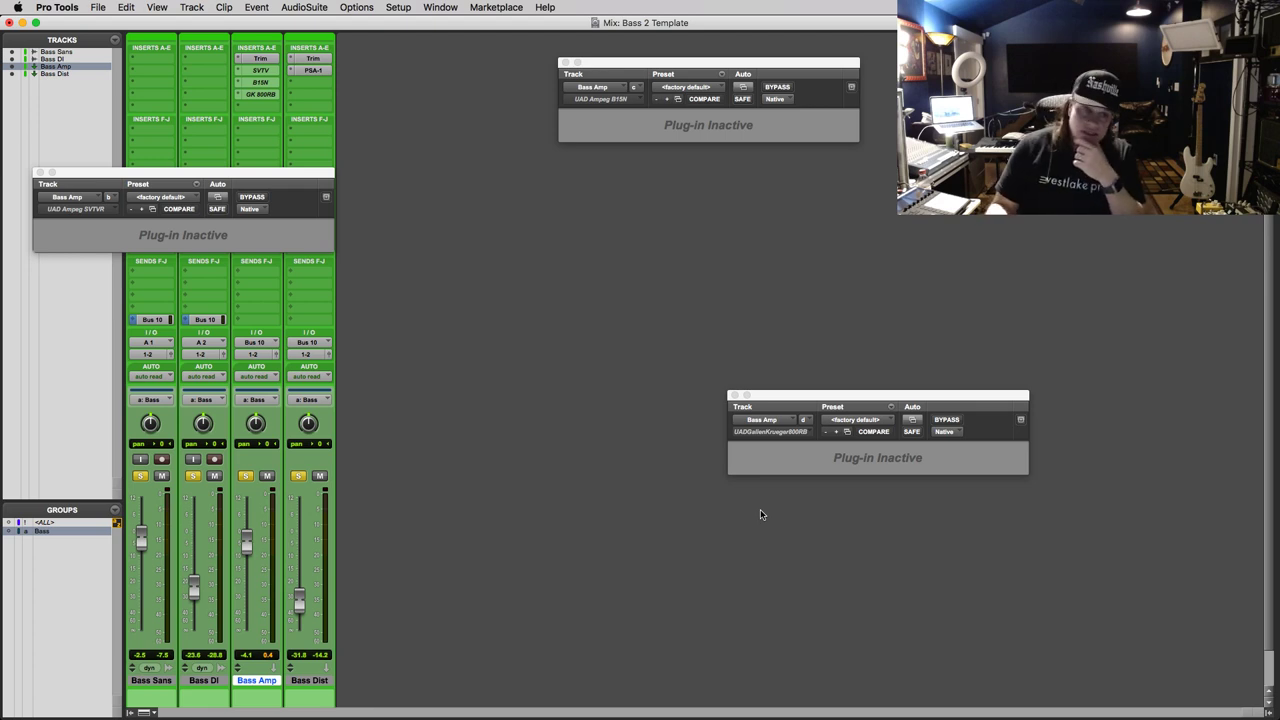
Select the Bass Sans and Bass DI tracks in turn and return the selection to Bass Amp
left_click(170, 681)
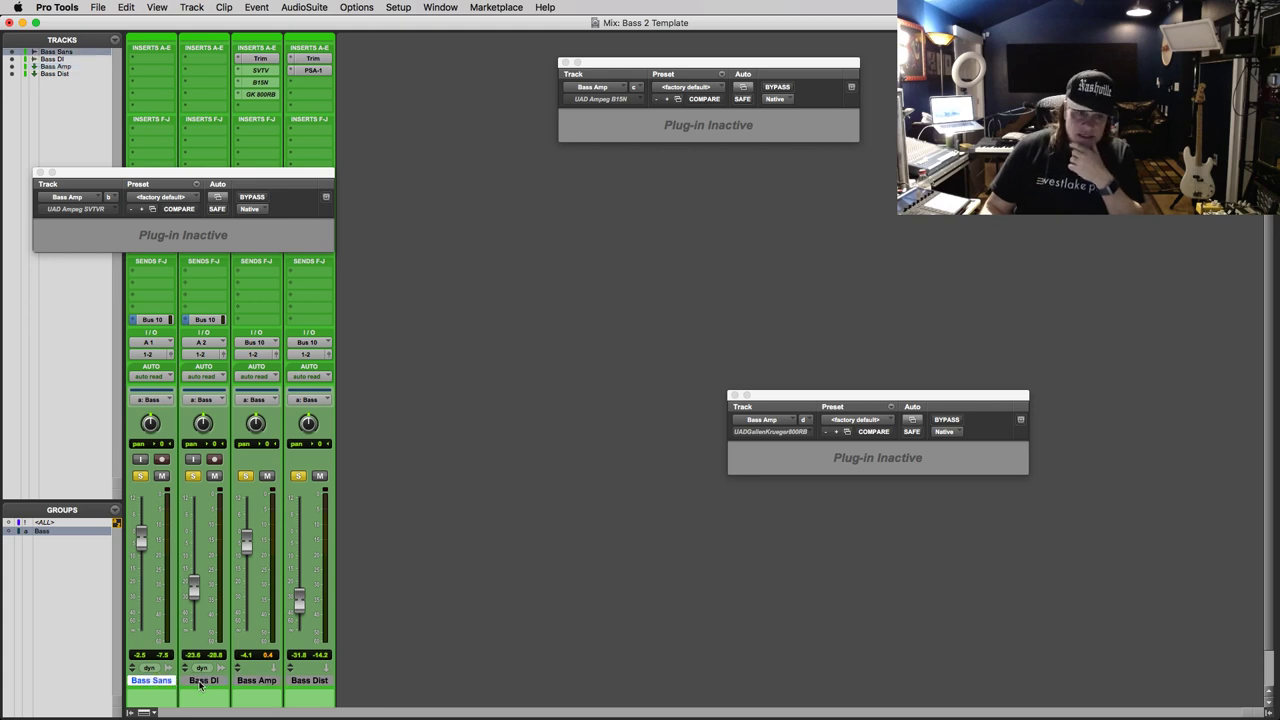
left_click(200, 681)
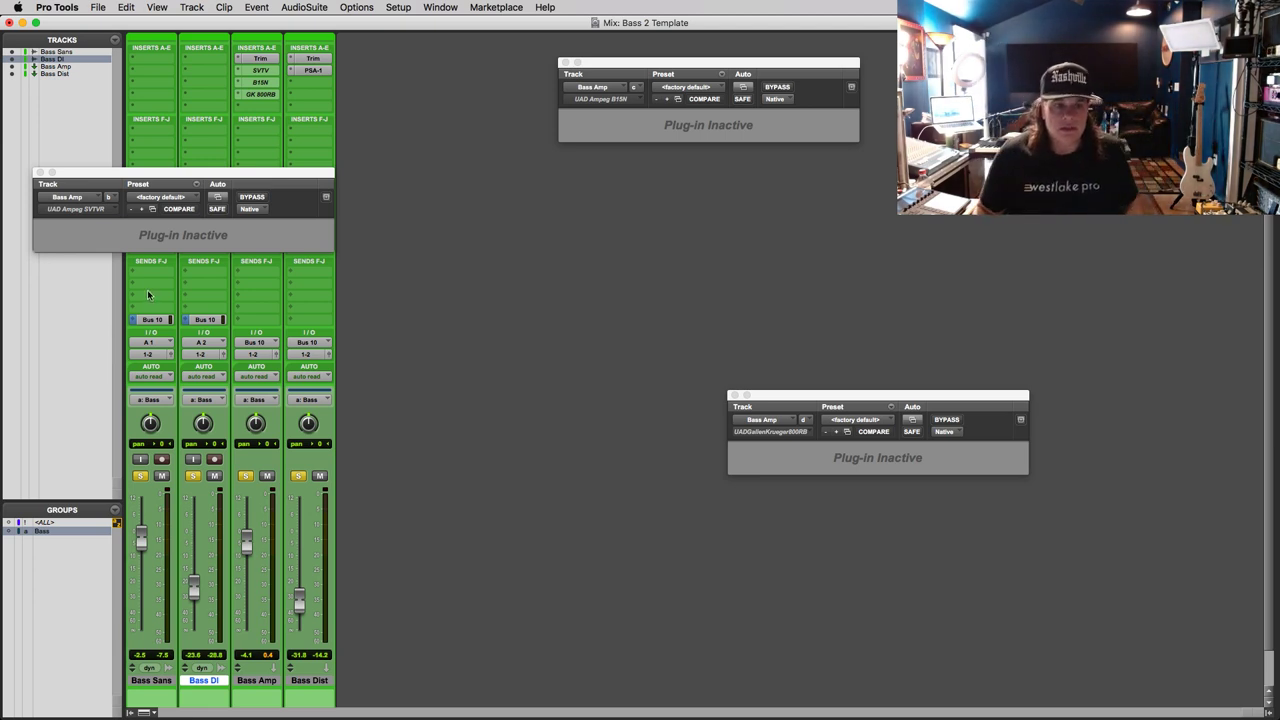
left_click(256, 680)
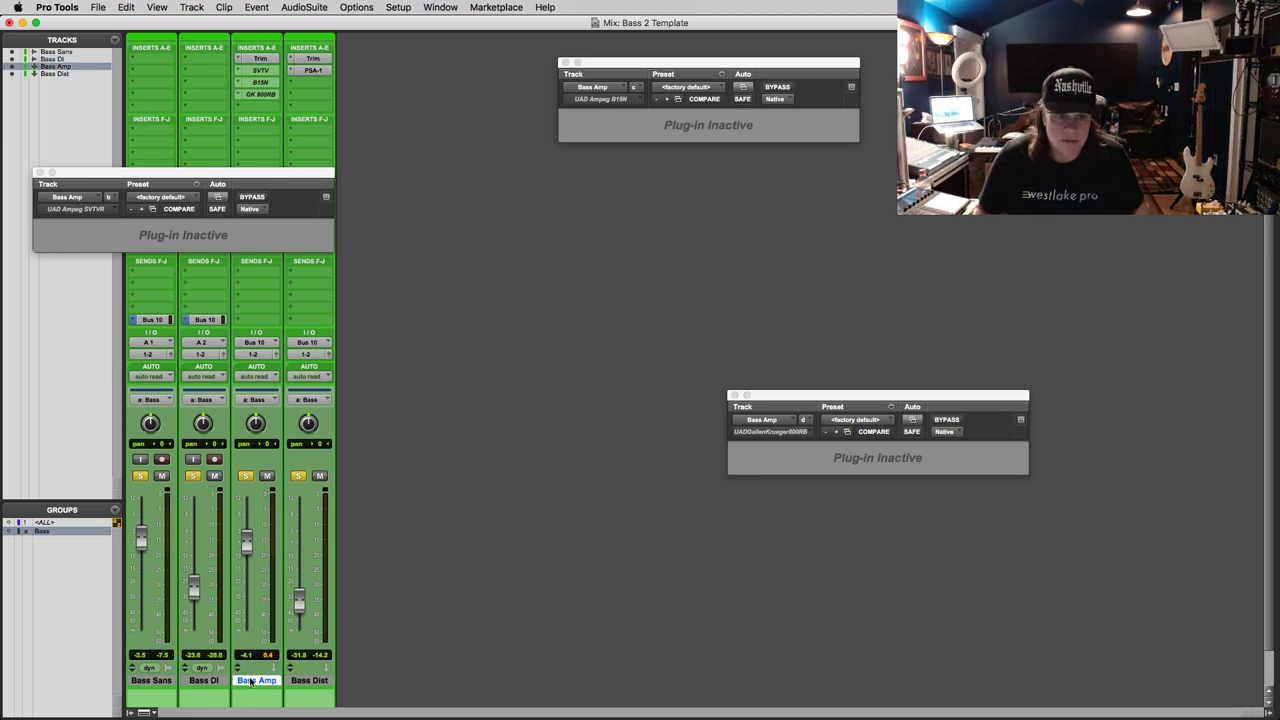
Audition the SVTVR and the B15N in turn on Bass Amp with the GK 800RB window moved clear, leaving both amps inactive
left_click(260, 71)
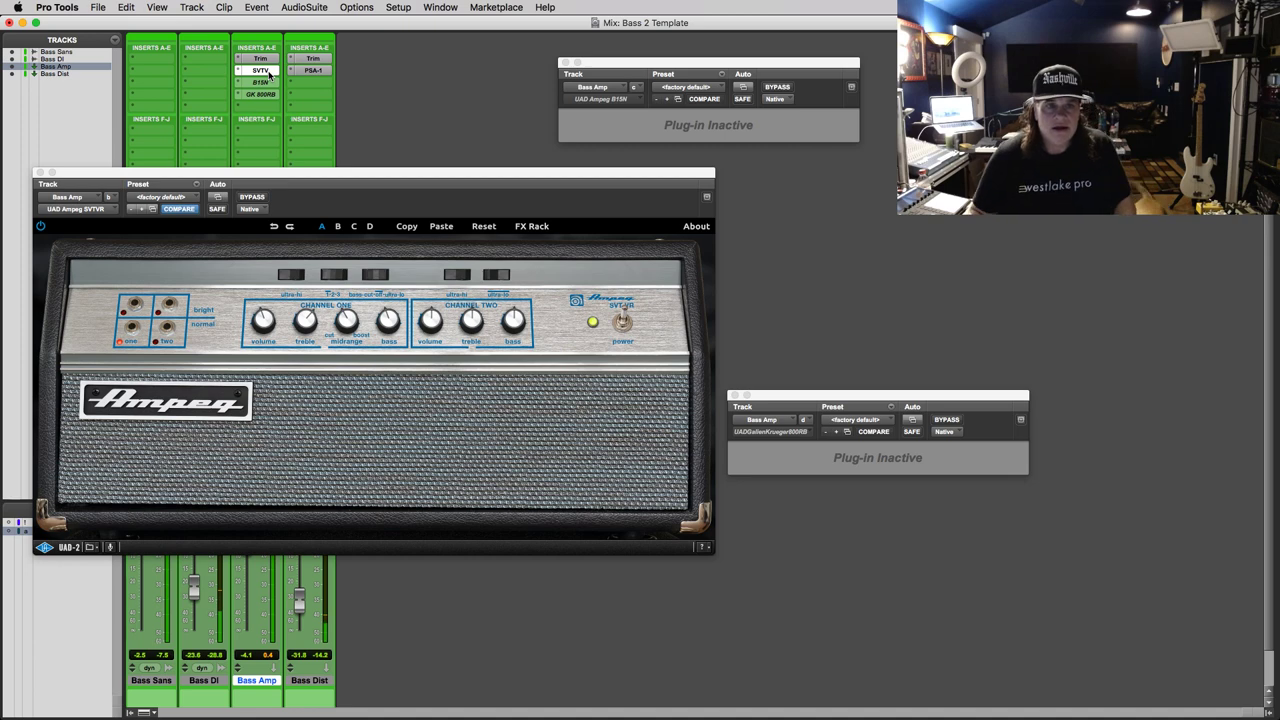
left_click(268, 74, "ctrl+super")
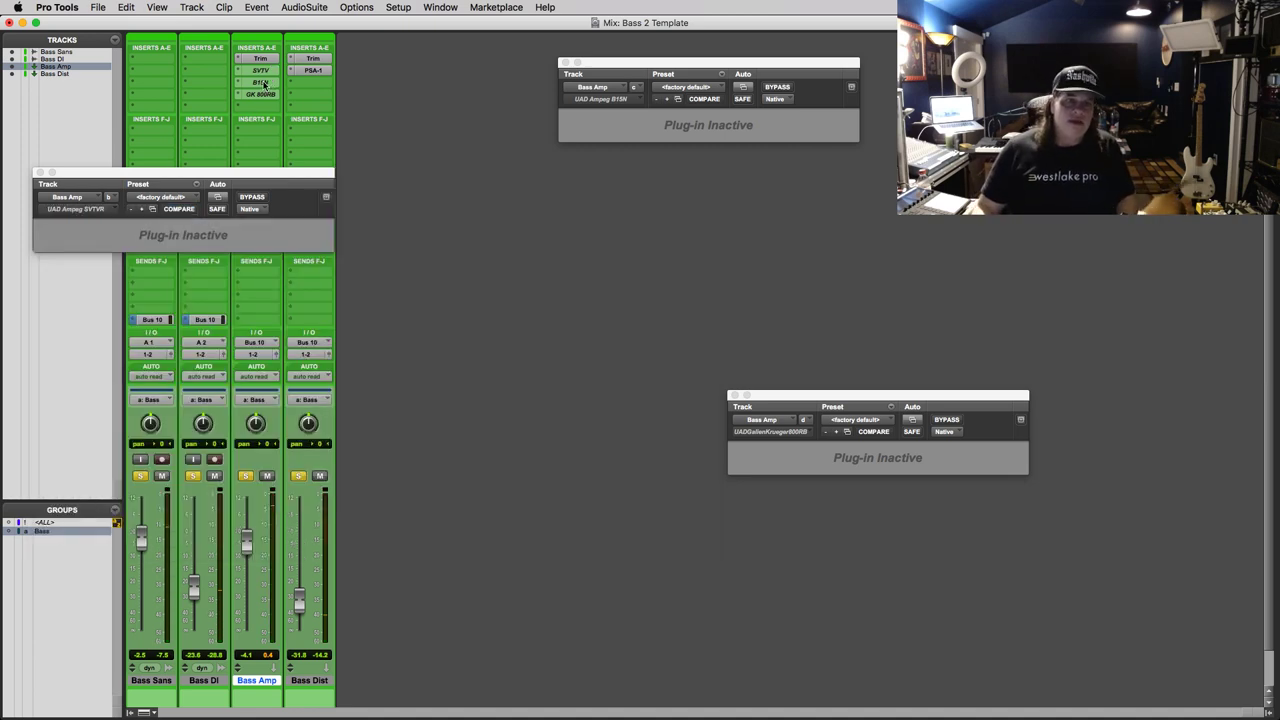
left_click(264, 83, "ctrl+super")
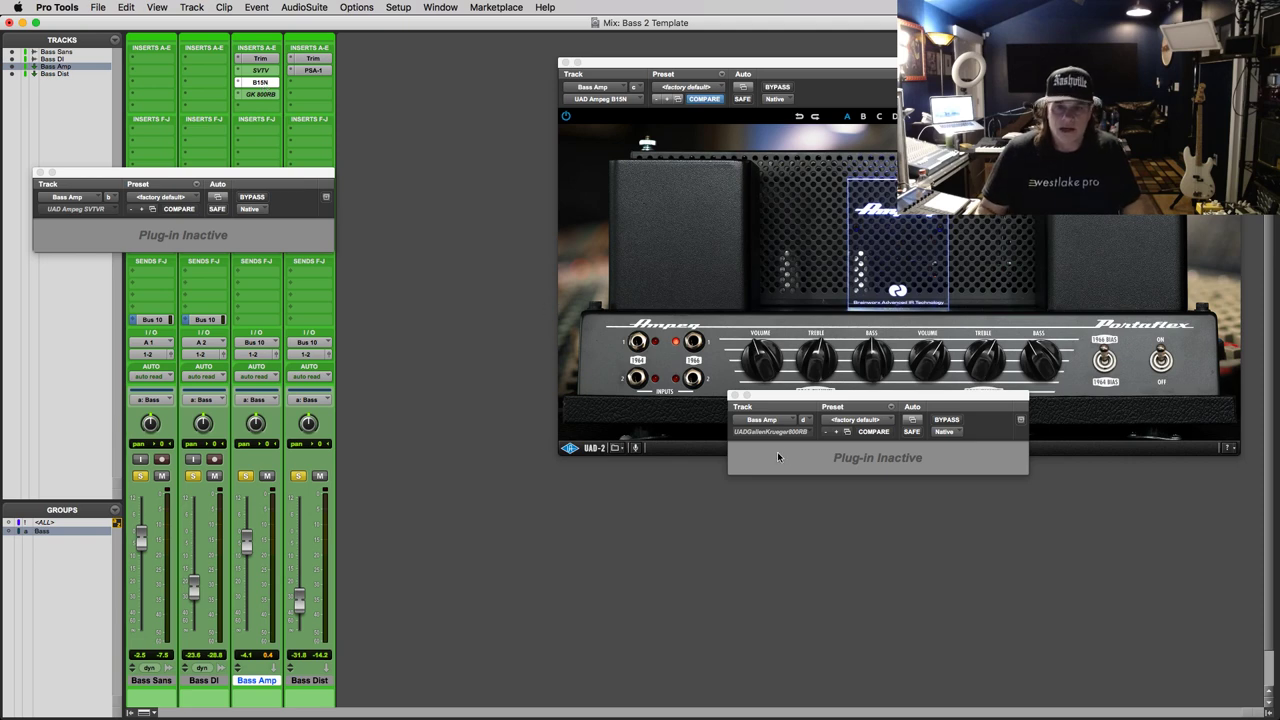
left_click_drag(770, 400, 716, 474)
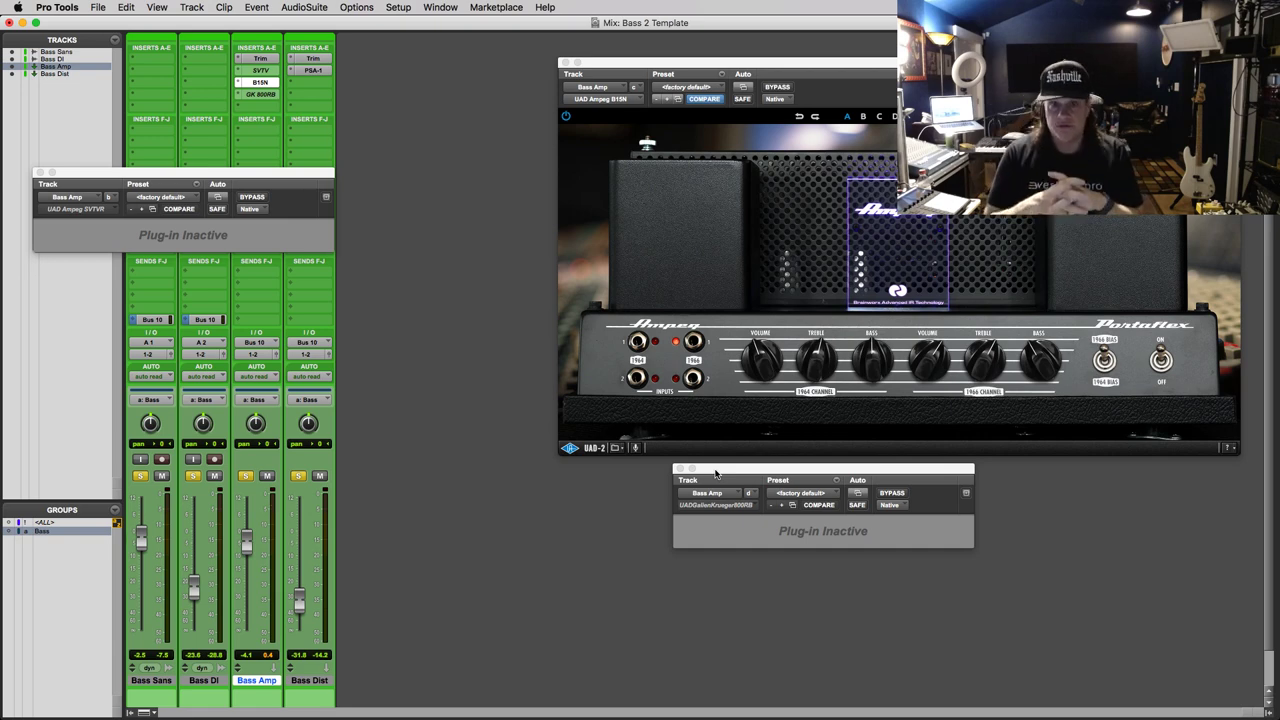
left_click(264, 83, "ctrl+super")
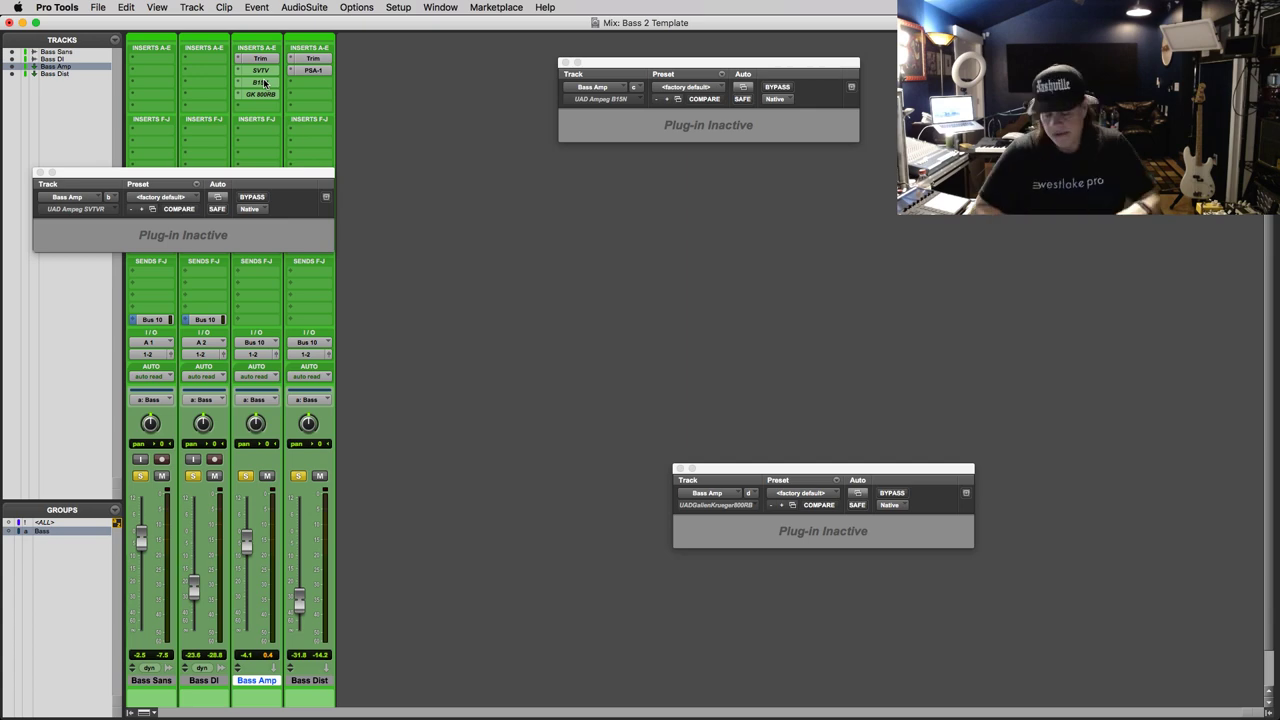
Switch from the Mix window to the Edit window and shift the inactive SVTVR plug-in window slightly off the track waveforms
key("super+equal")
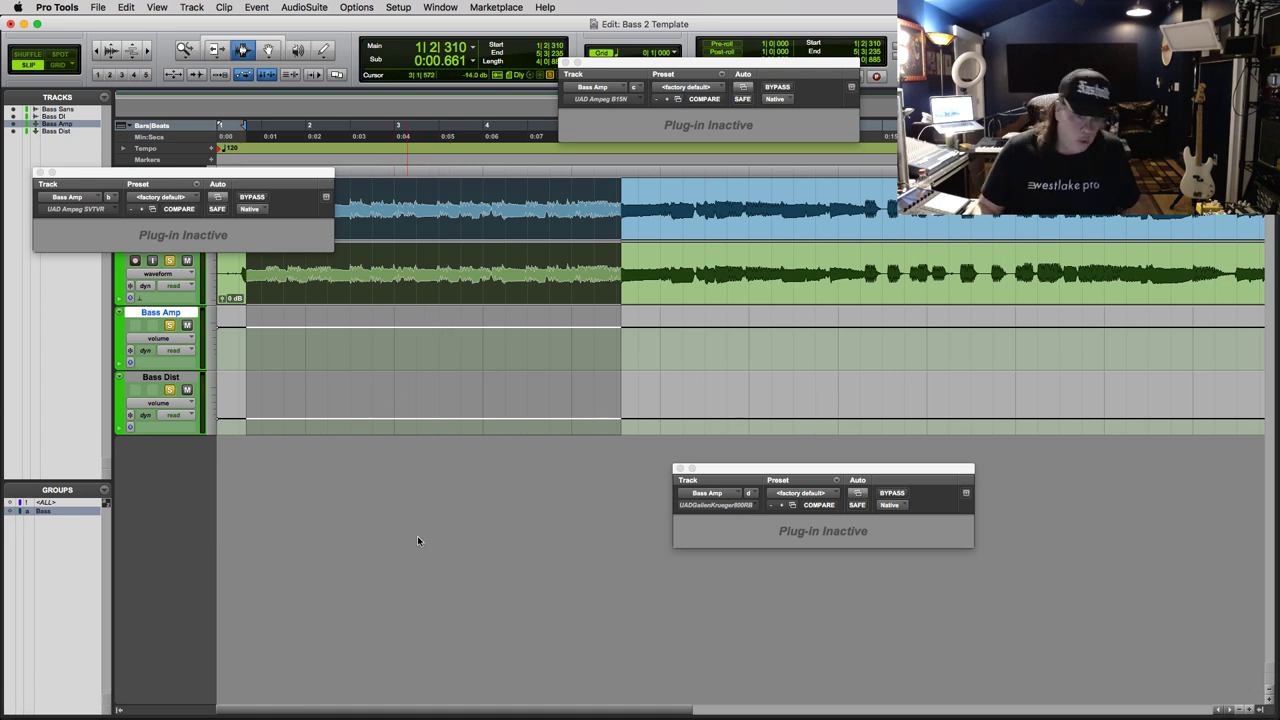
mouse_move(555, 700)
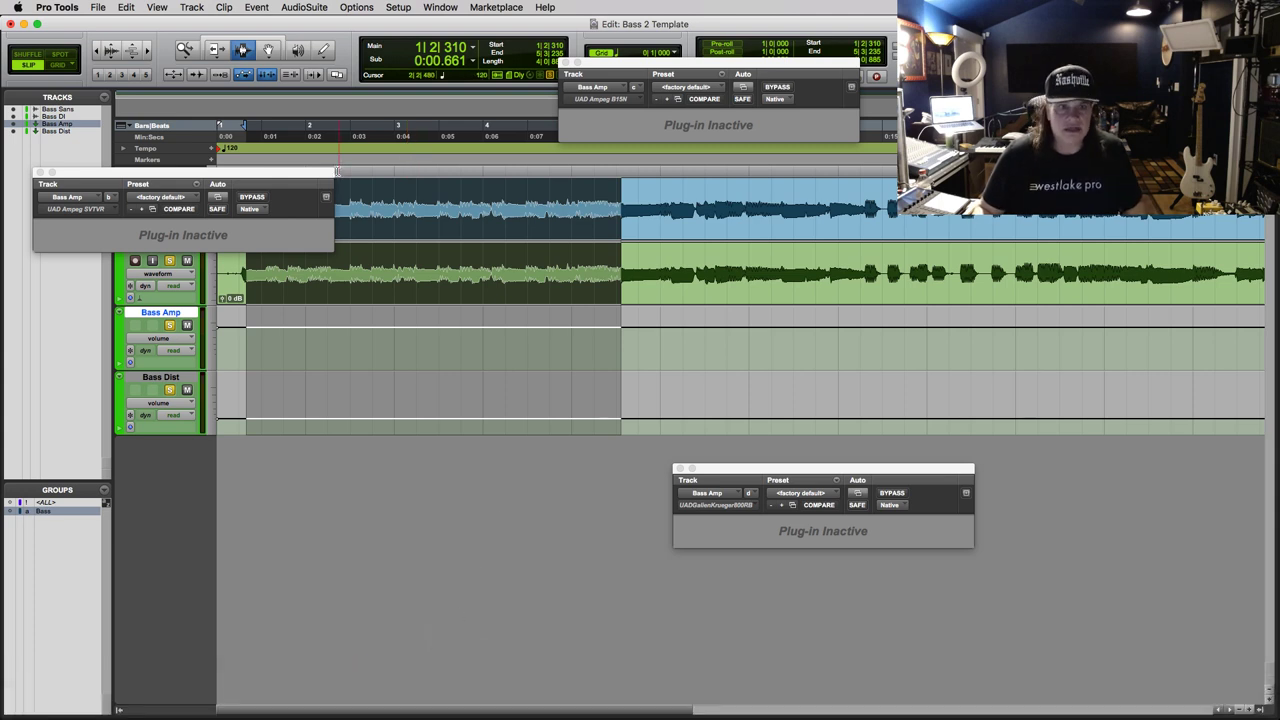
mouse_move(320, 175)
left_mouse_down()
mouse_move(298, 188)
mouse_move(307, 181)
left_mouse_up()
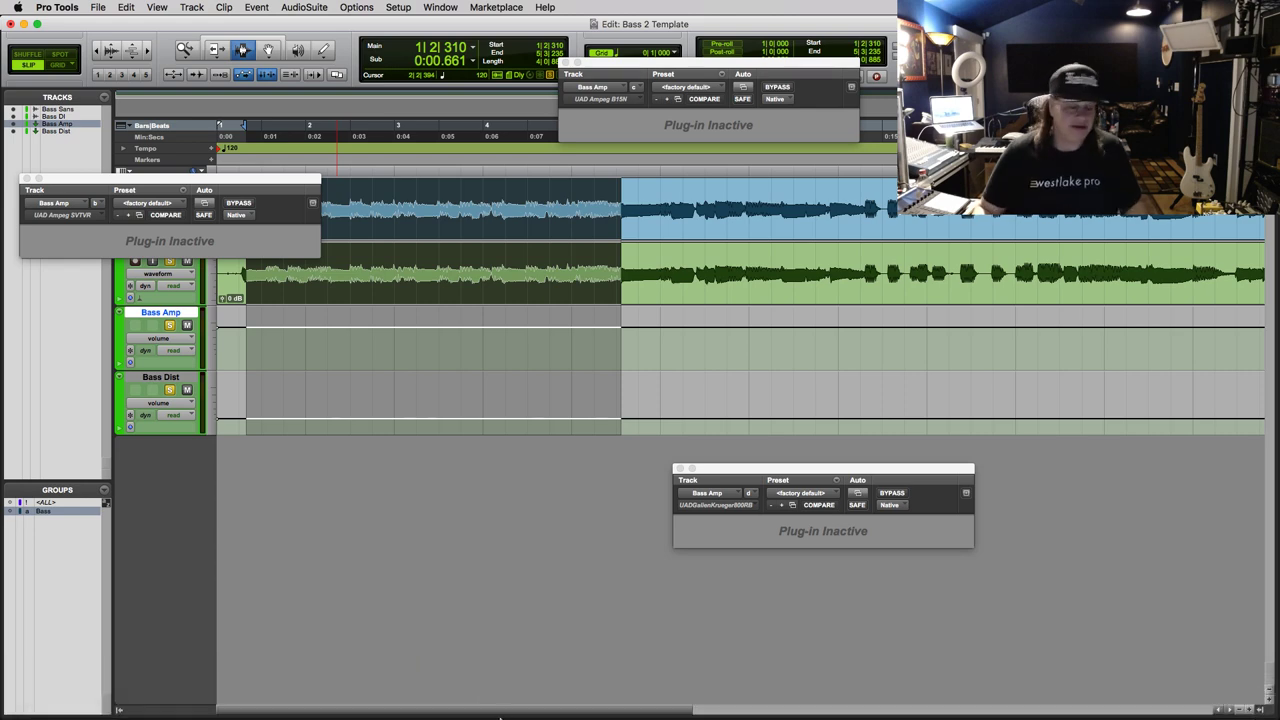
left_click(425, 688)
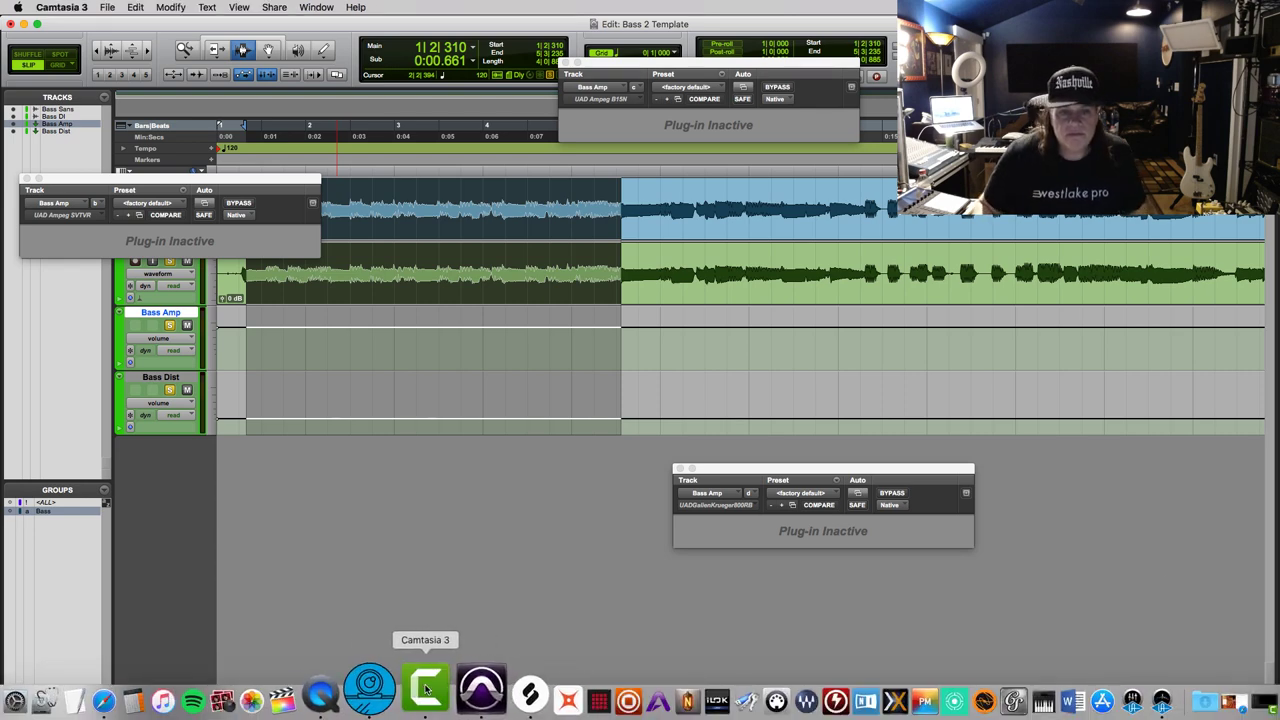